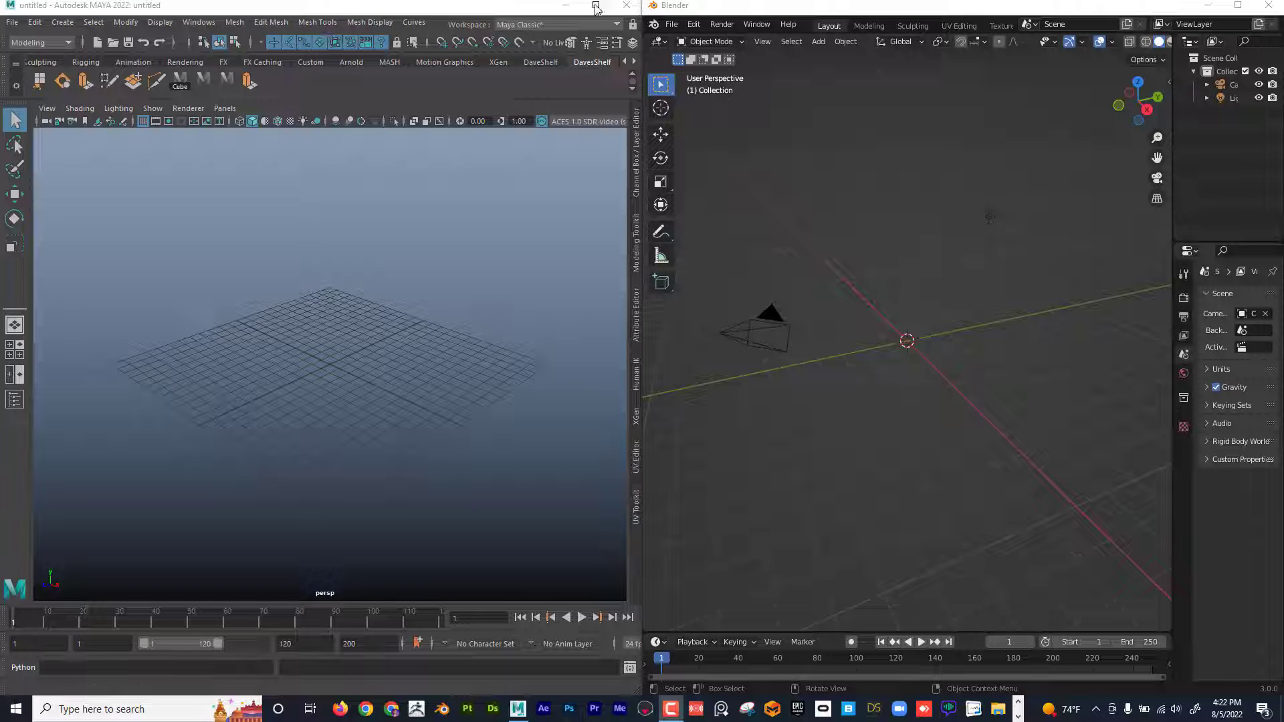
- Uncover the desktop and look through the ReferenceImages folder's front and side pictures, closing the folder when finished
{"action": "left_click", "coordinate": [597, 6]}
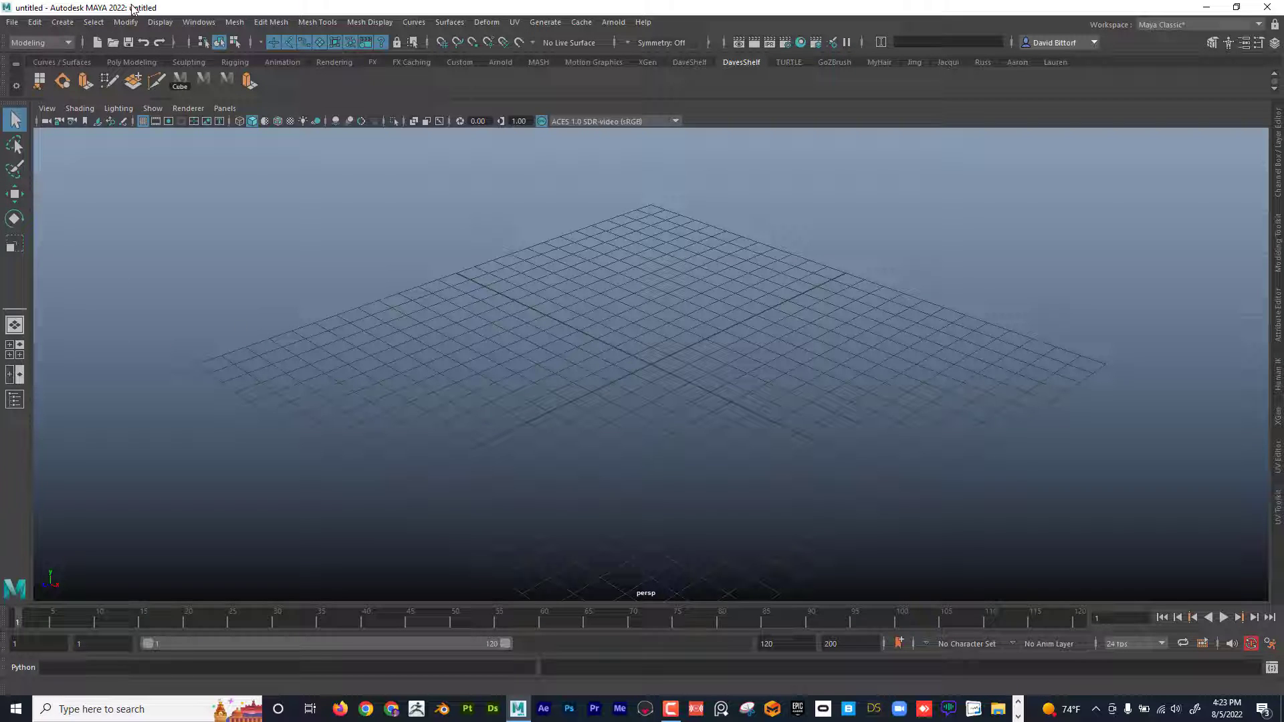
{"action": "left_click_drag", "start_coordinate": [132, 8], "coordinate": [325, 20]}
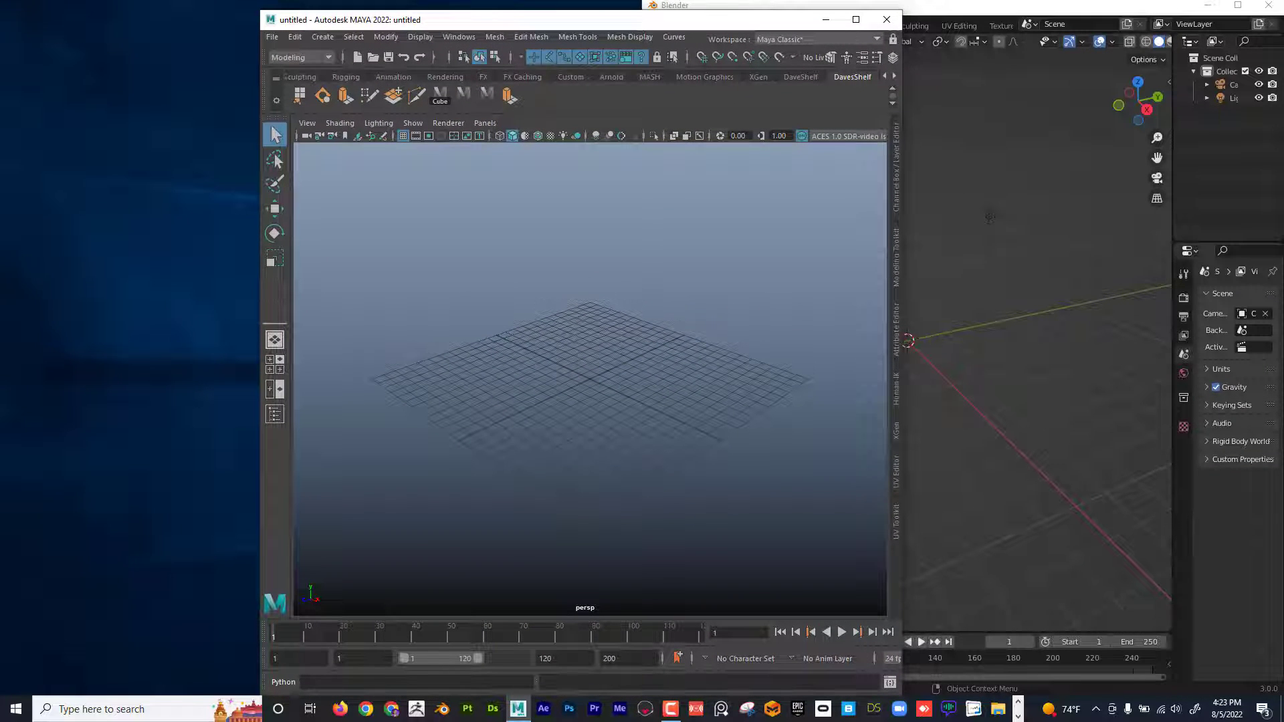
{"action": "left_click_drag", "start_coordinate": [0, 220], "coordinate": [83, 151]}
{"action": "double_click", "coordinate": [79, 152]}
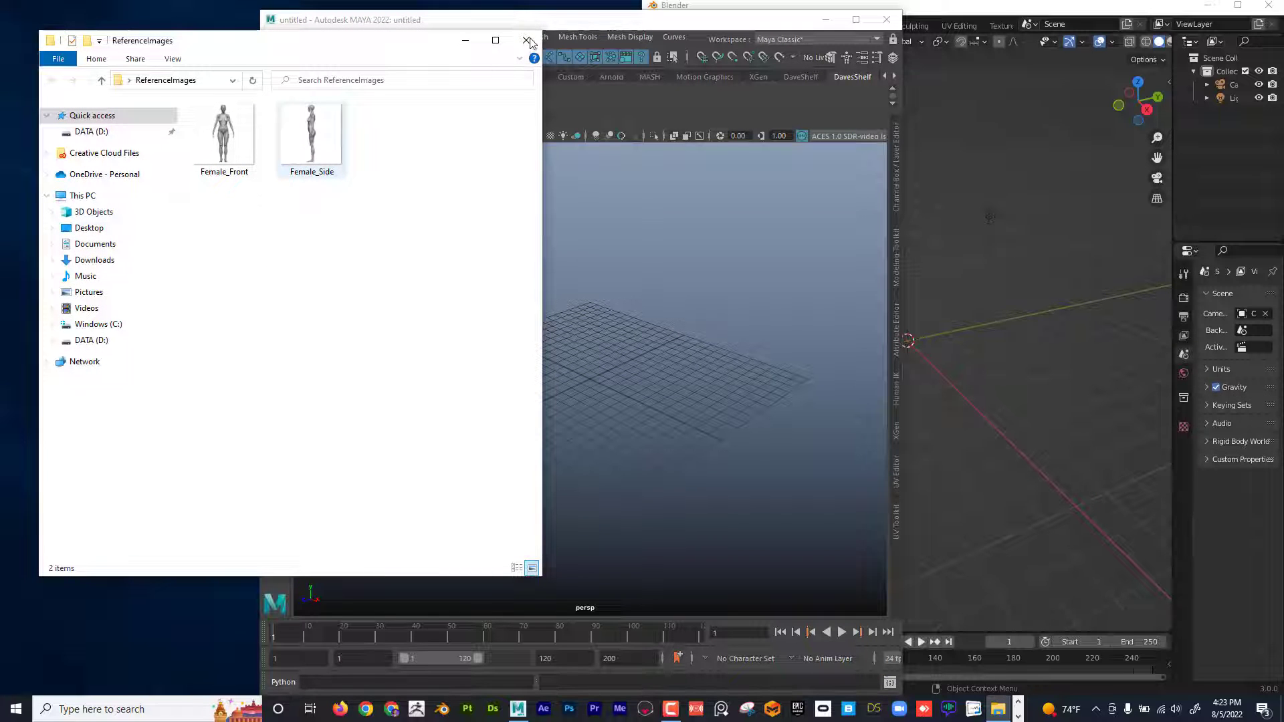
{"action": "left_click", "coordinate": [528, 41]}
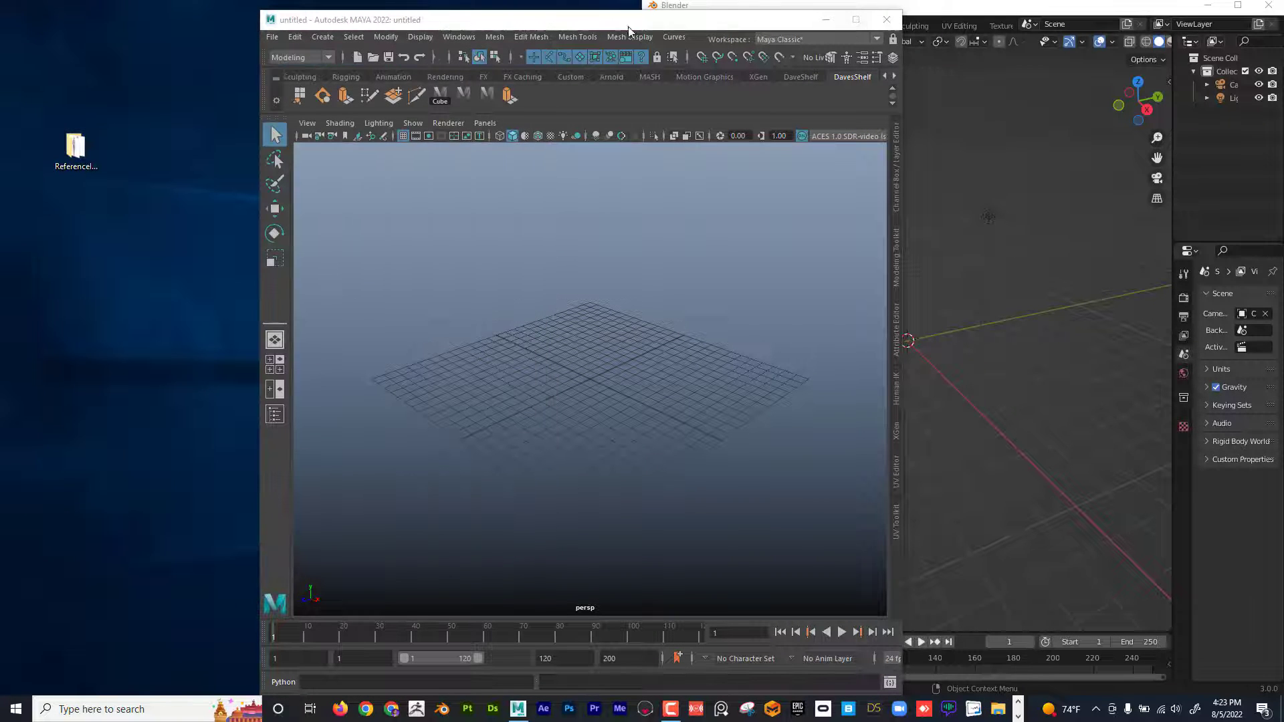
- Start a new Maya project in the Project Window and name it ImagePlanes
{"action": "left_click", "coordinate": [274, 38]}
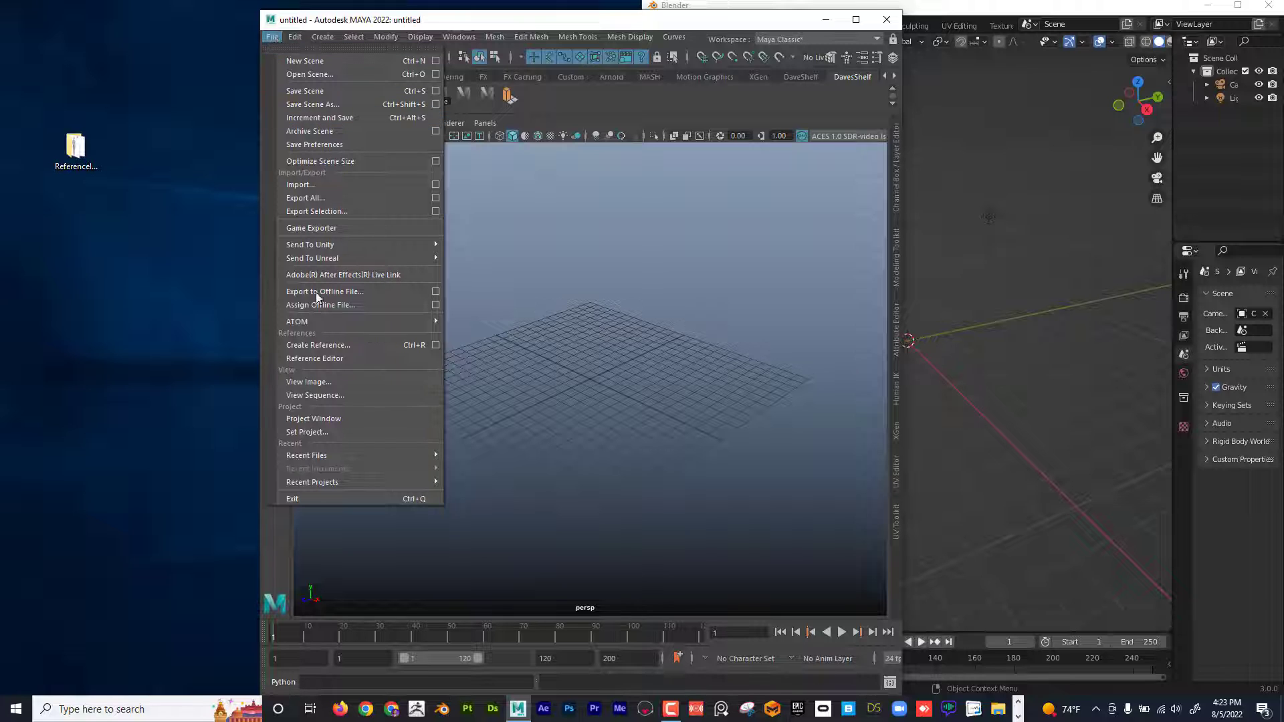
{"action": "left_click", "coordinate": [349, 420]}
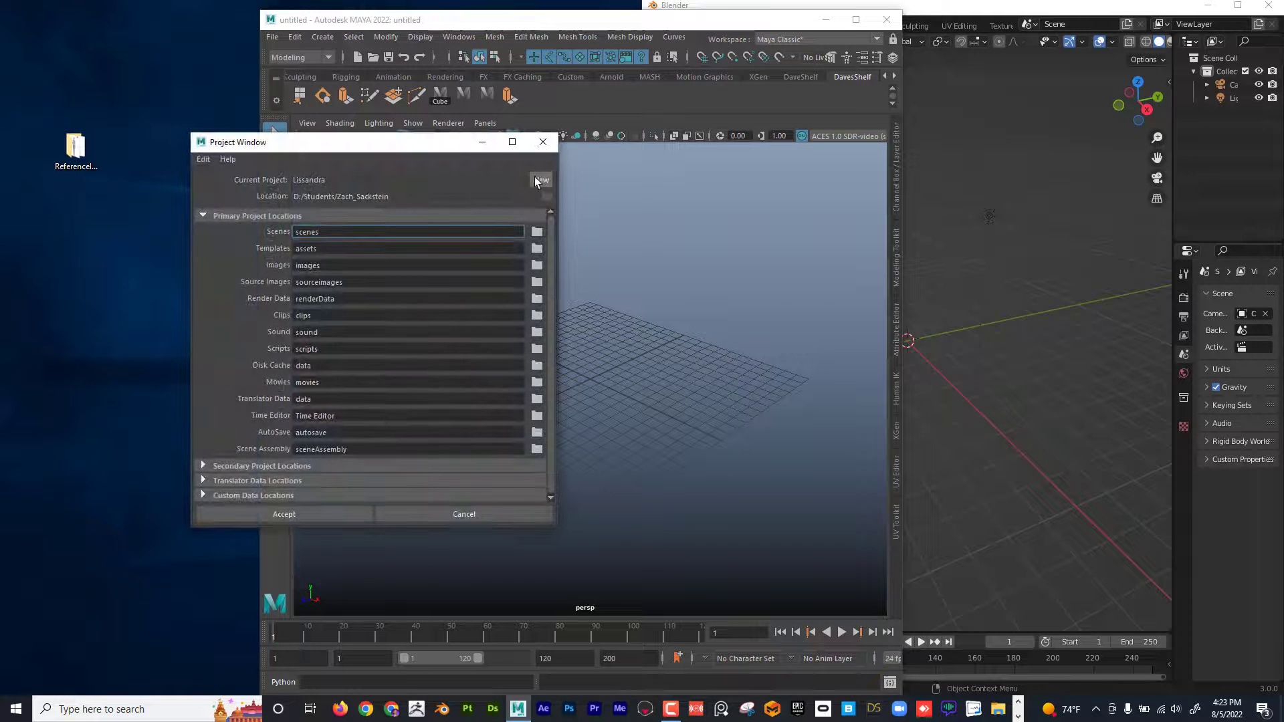
{"action": "left_click", "coordinate": [540, 180]}
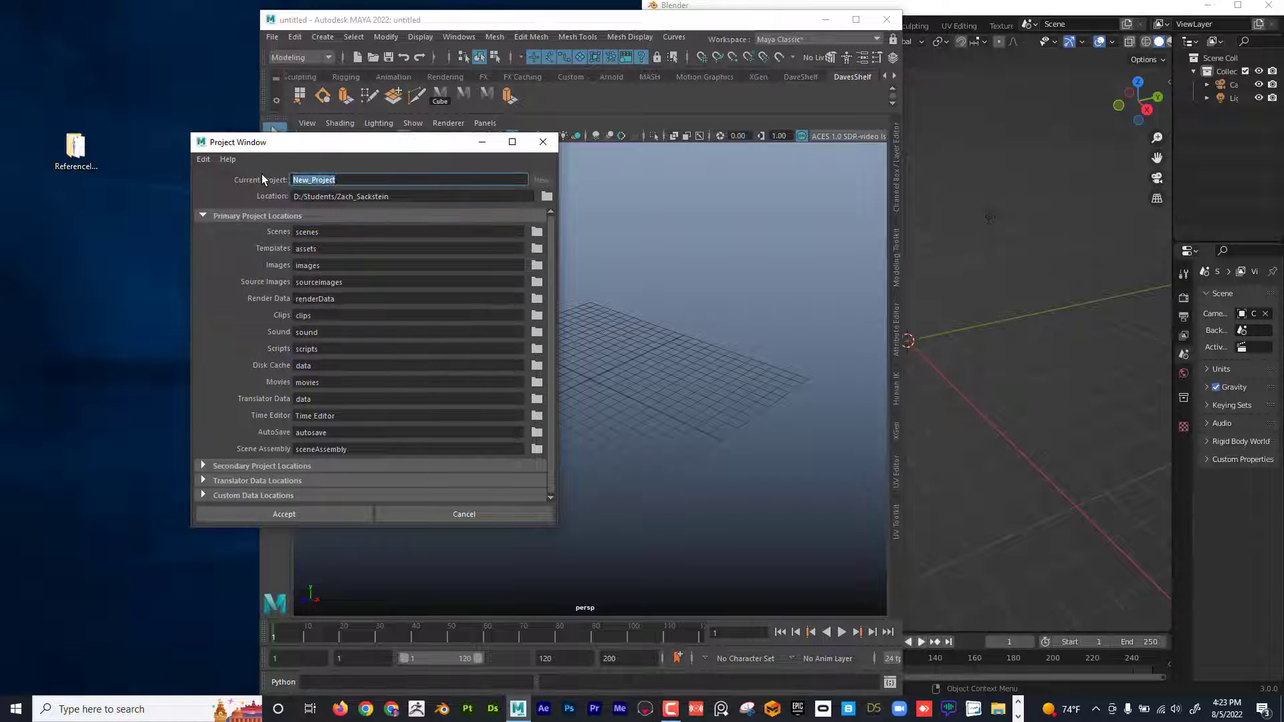
{"action": "type", "text": "C"}
{"action": "key", "text": "Caps_Lock"}
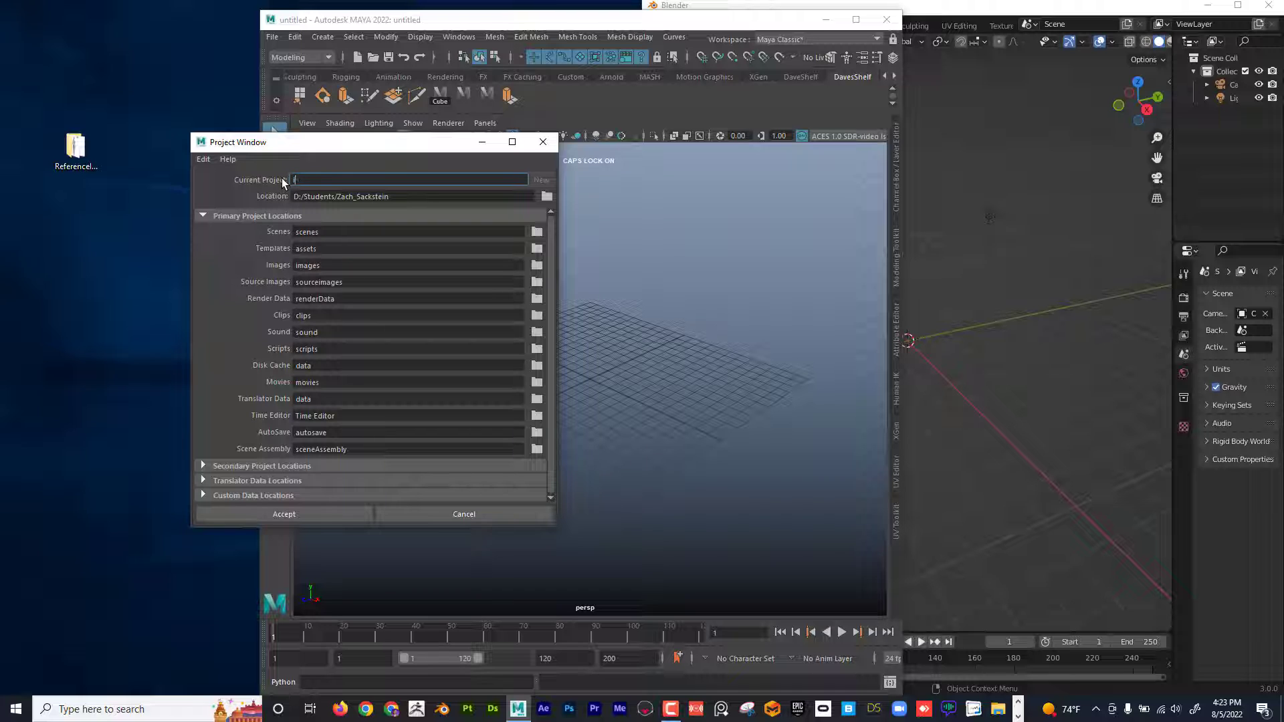
{"action": "key", "text": "Caps_Lock"}
{"action": "type", "text": "lanes"}
- Set the new project's location to the Desktop and accept the project settings to create its folders
{"action": "left_click", "coordinate": [543, 197]}
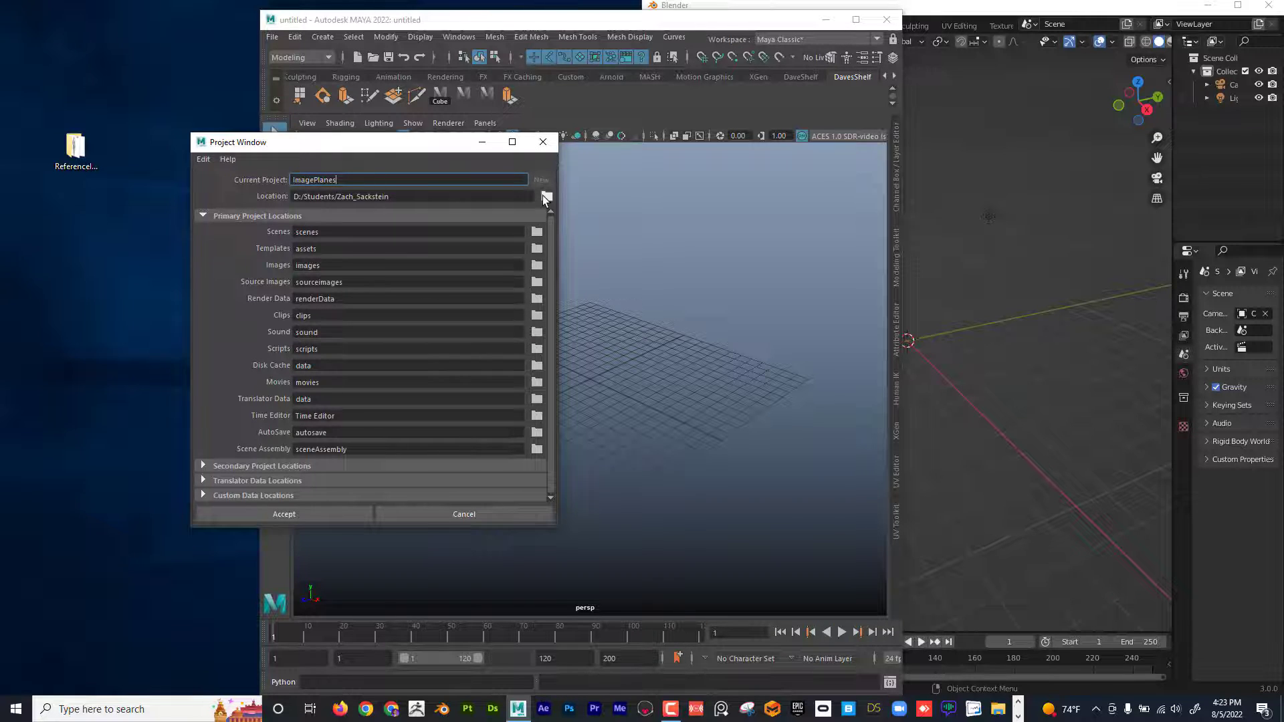
{"action": "left_click", "coordinate": [210, 229]}
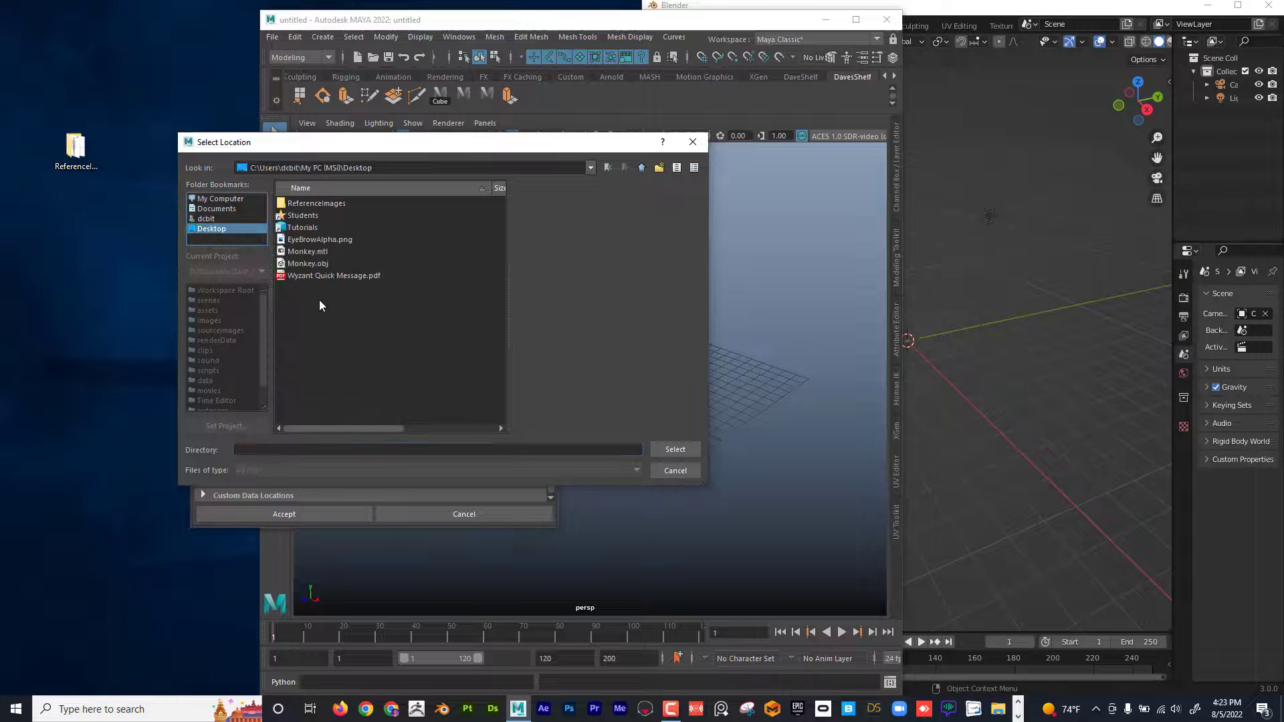
{"action": "left_click", "coordinate": [675, 450]}
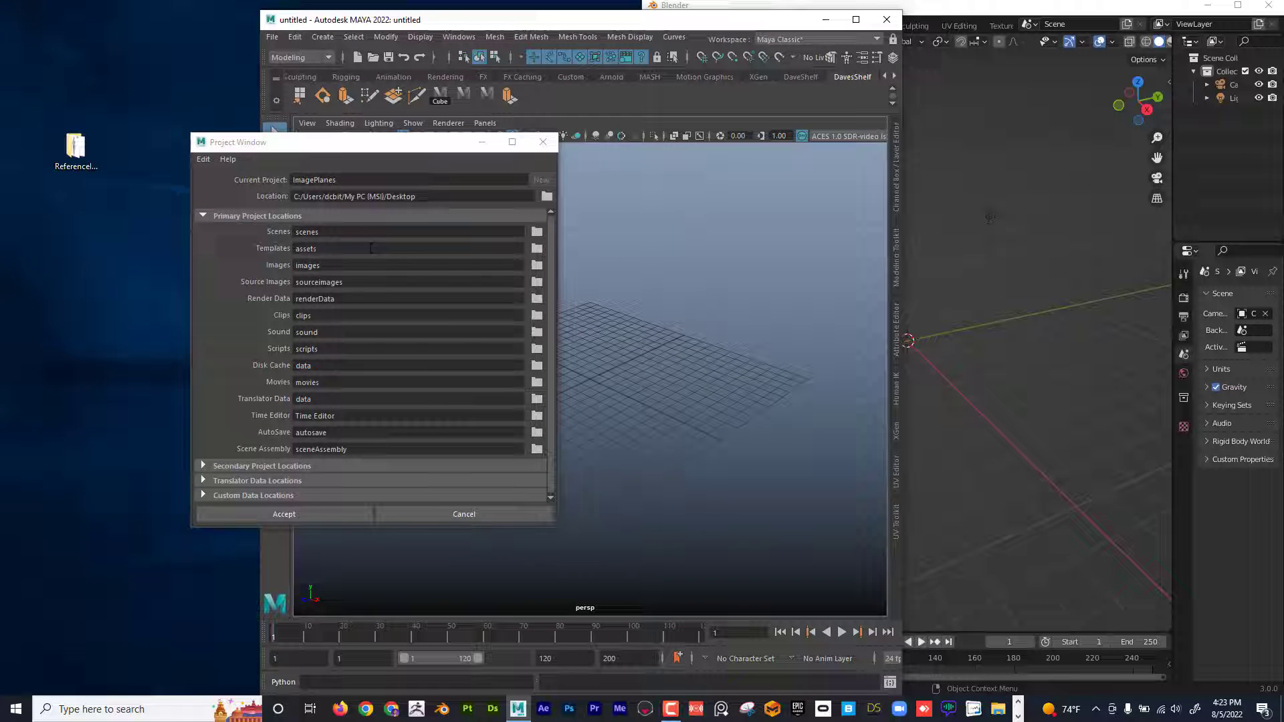
{"action": "left_click", "coordinate": [277, 516]}
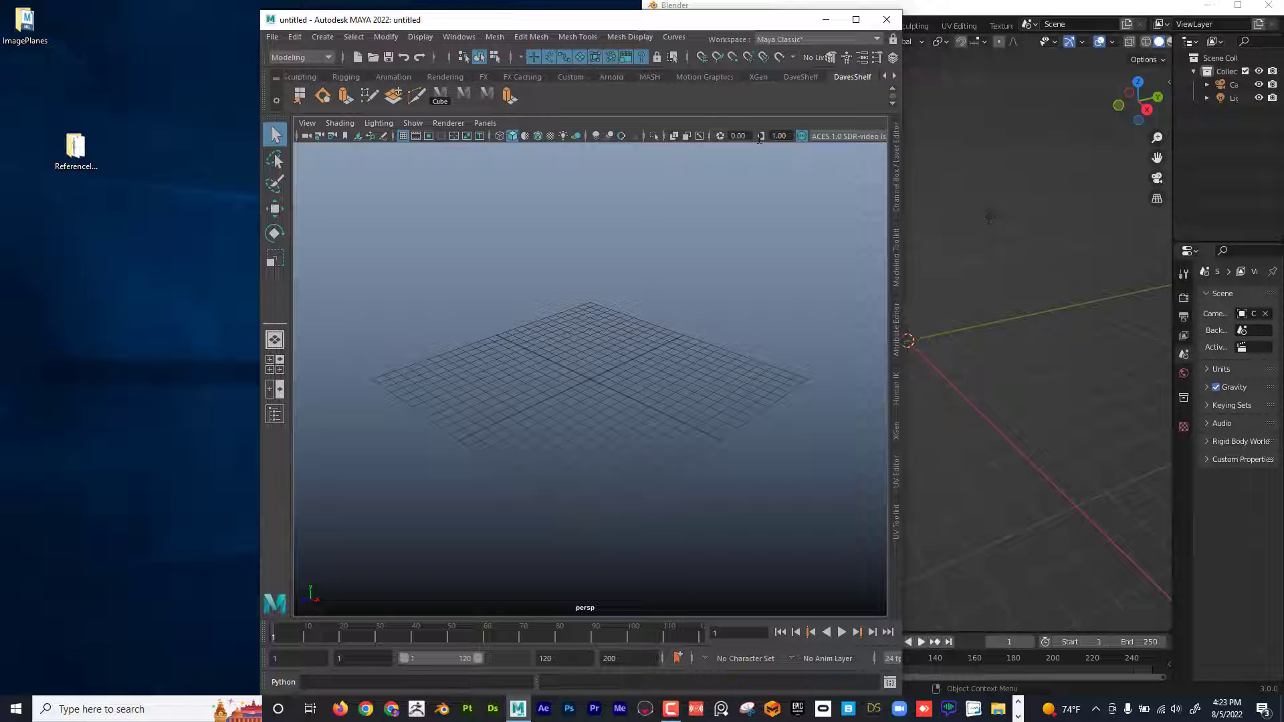
- Open the ImagePlanes project's sourceimages folder and the desktop's ReferenceImages folder side by side in File Explorer
{"action": "mouse_move", "coordinate": [685, 24]}
{"action": "left_mouse_down"}
{"action": "mouse_move", "coordinate": [949, 139]}
{"action": "mouse_move", "coordinate": [646, 13]}
{"action": "mouse_move", "coordinate": [691, 31]}
{"action": "left_mouse_up"}
{"action": "double_click", "coordinate": [25, 23]}
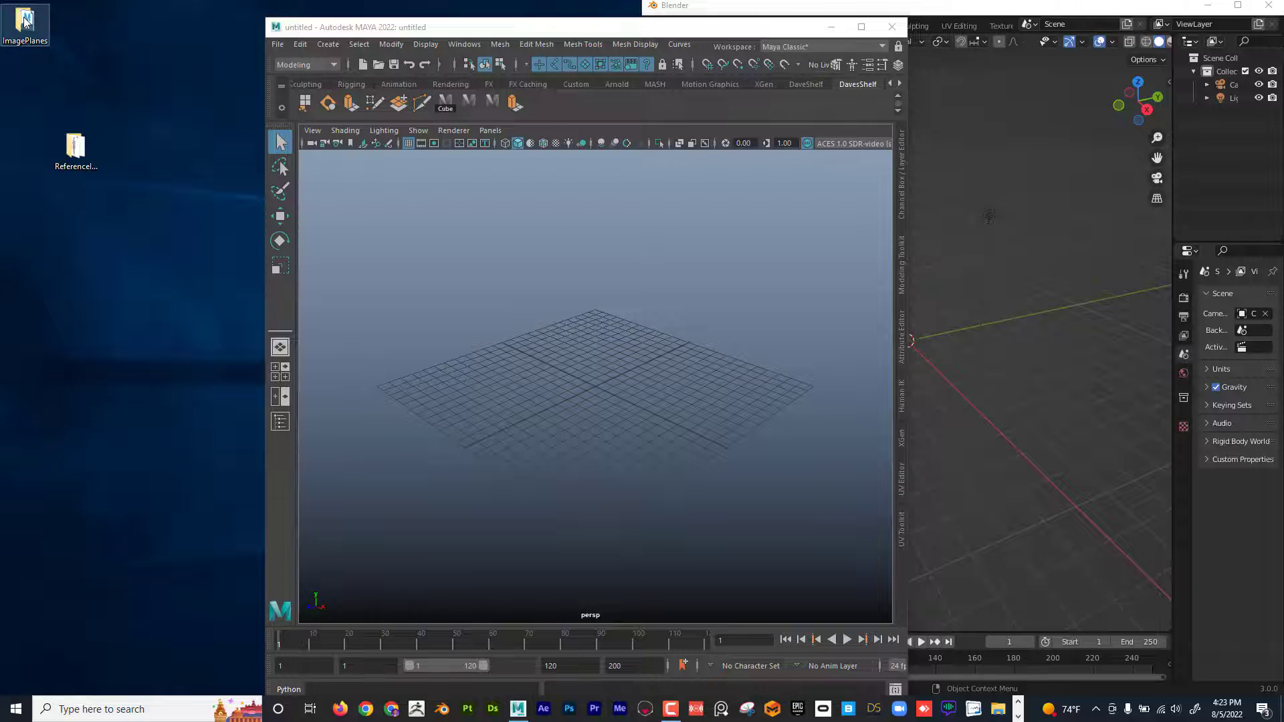
{"action": "left_click_drag", "start_coordinate": [214, 40], "coordinate": [319, 38]}
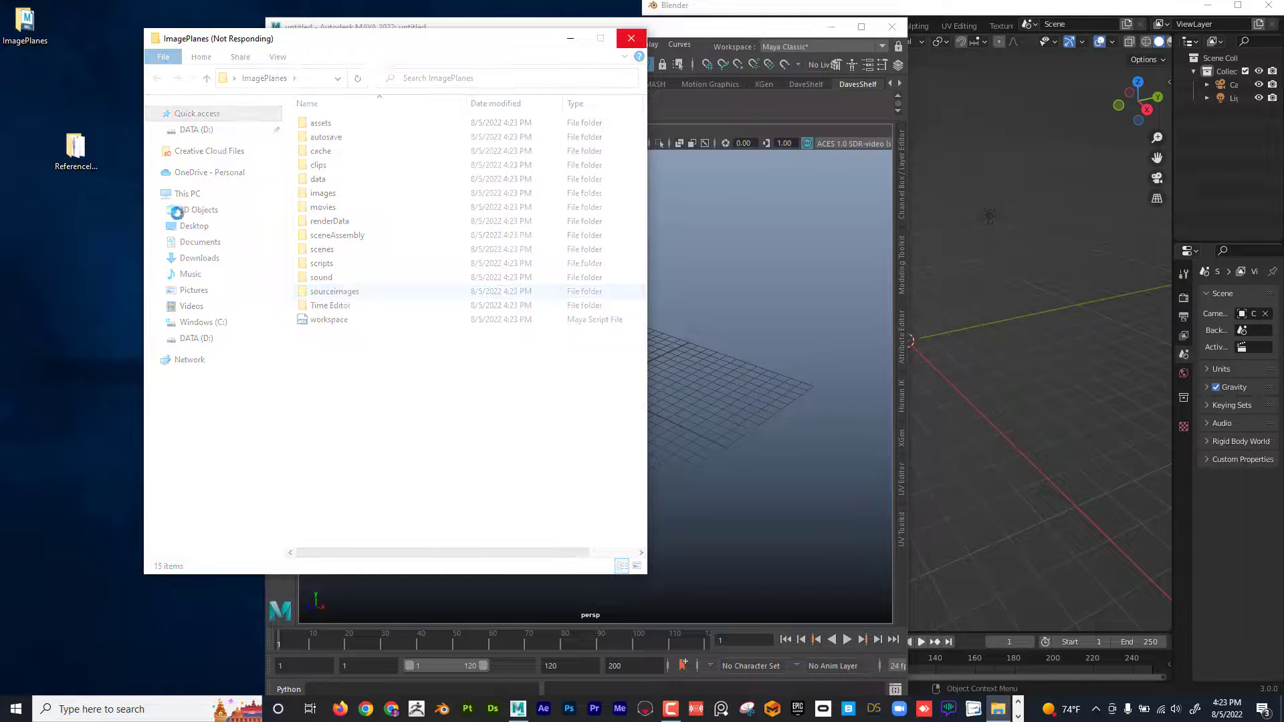
{"action": "double_click", "coordinate": [80, 151]}
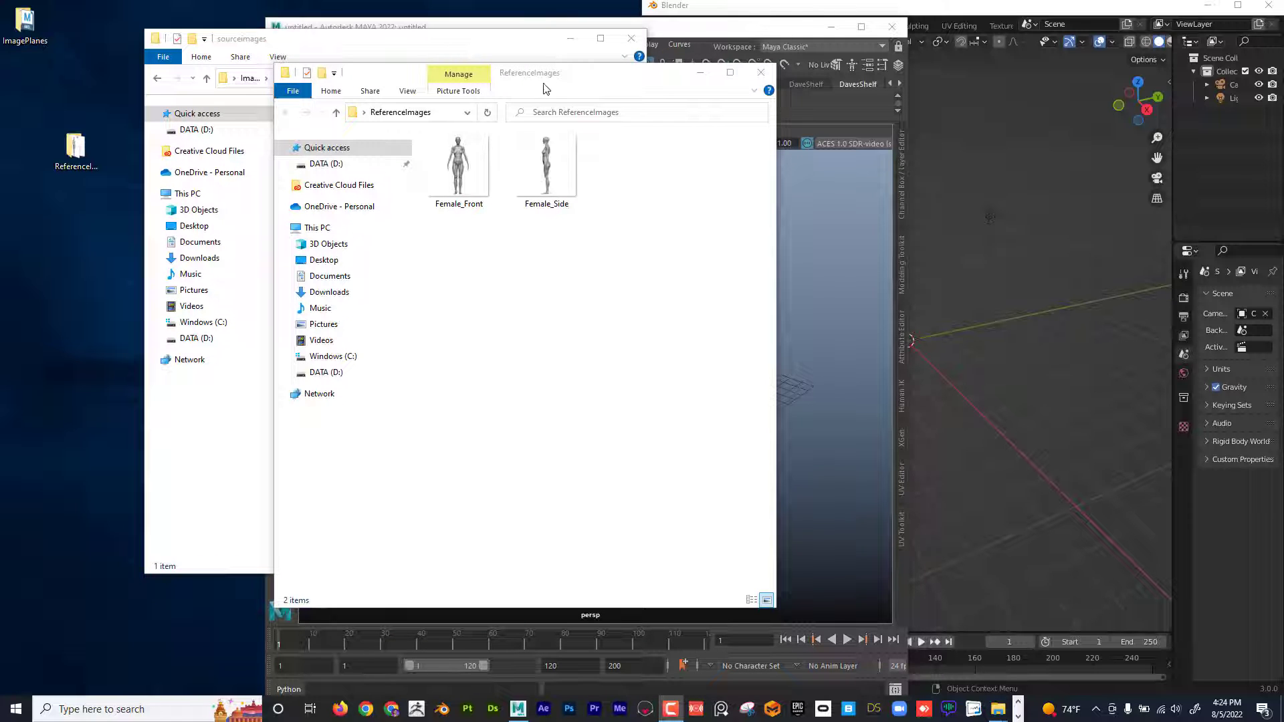
{"action": "left_click_drag", "start_coordinate": [578, 81], "coordinate": [766, 90]}
- Copy Female_Front and Female_Side from ReferenceImages into the project's sourceimages folder and close the ReferenceImages window
{"action": "left_click_drag", "start_coordinate": [742, 257], "coordinate": [654, 187]}
{"action": "right_click", "coordinate": [654, 190]}
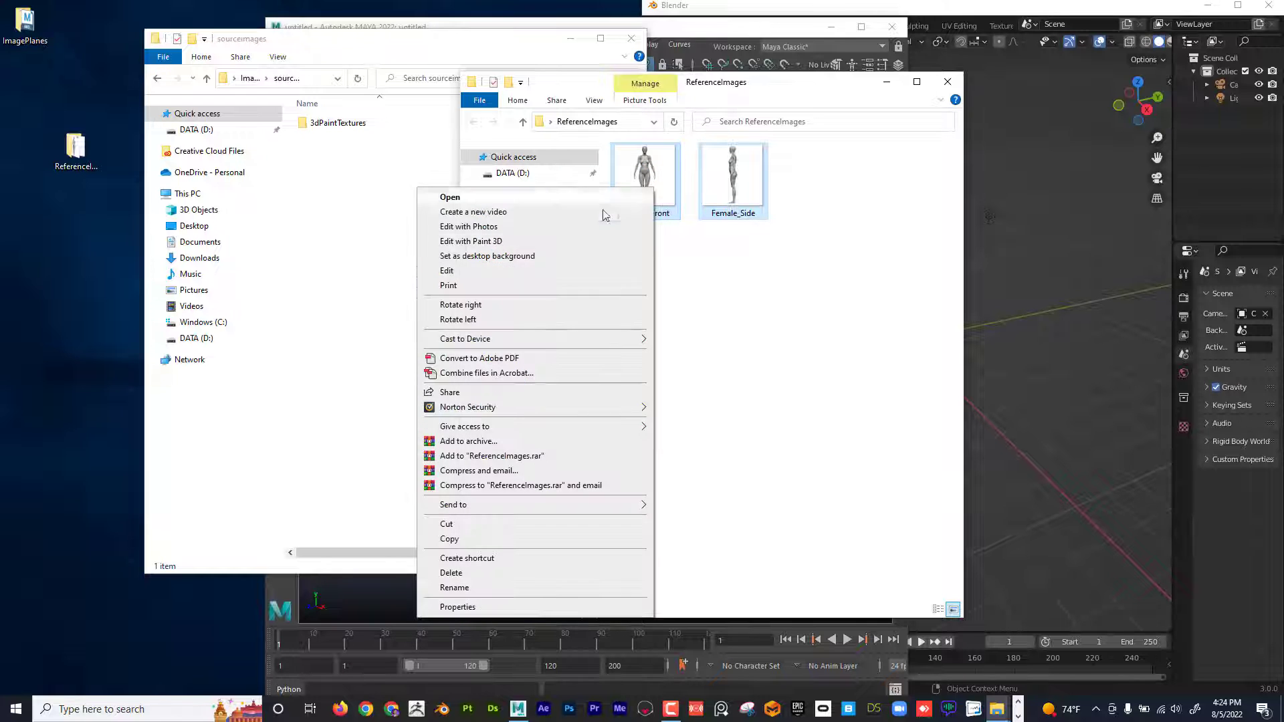
{"action": "left_click", "coordinate": [468, 534]}
{"action": "right_click", "coordinate": [343, 249]}
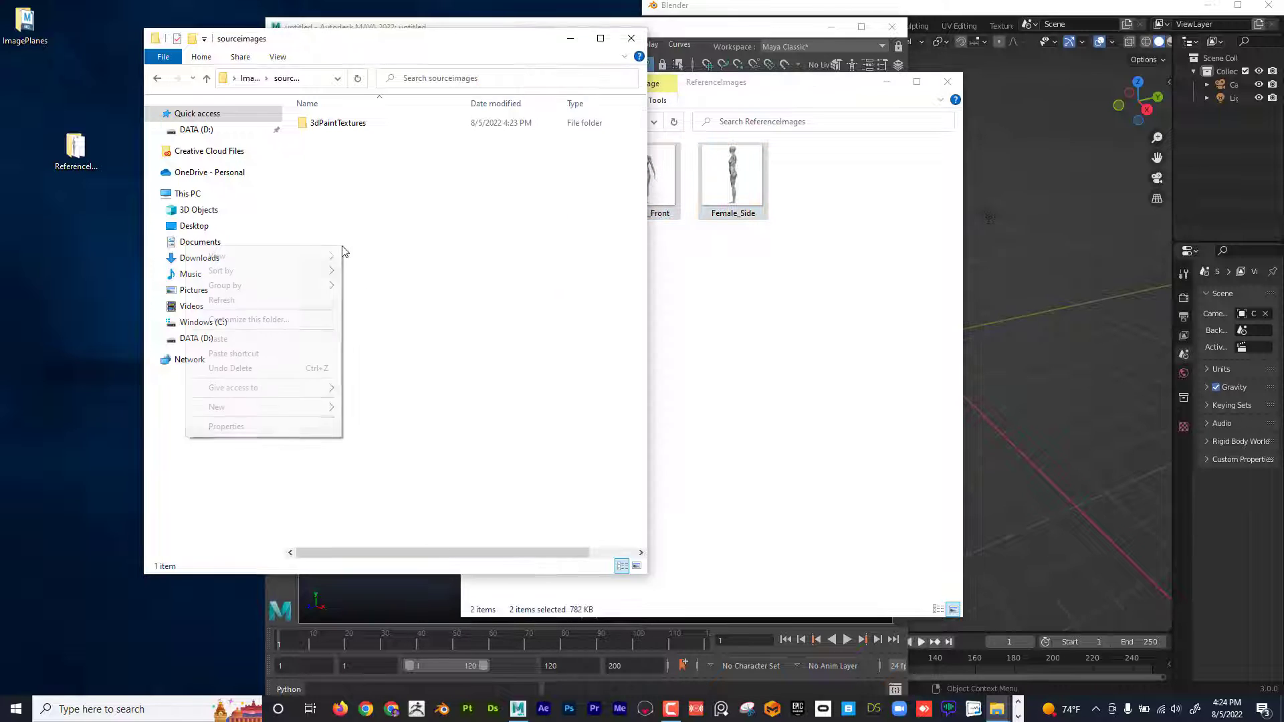
{"action": "left_click", "coordinate": [271, 340]}
{"action": "left_click", "coordinate": [948, 82]}
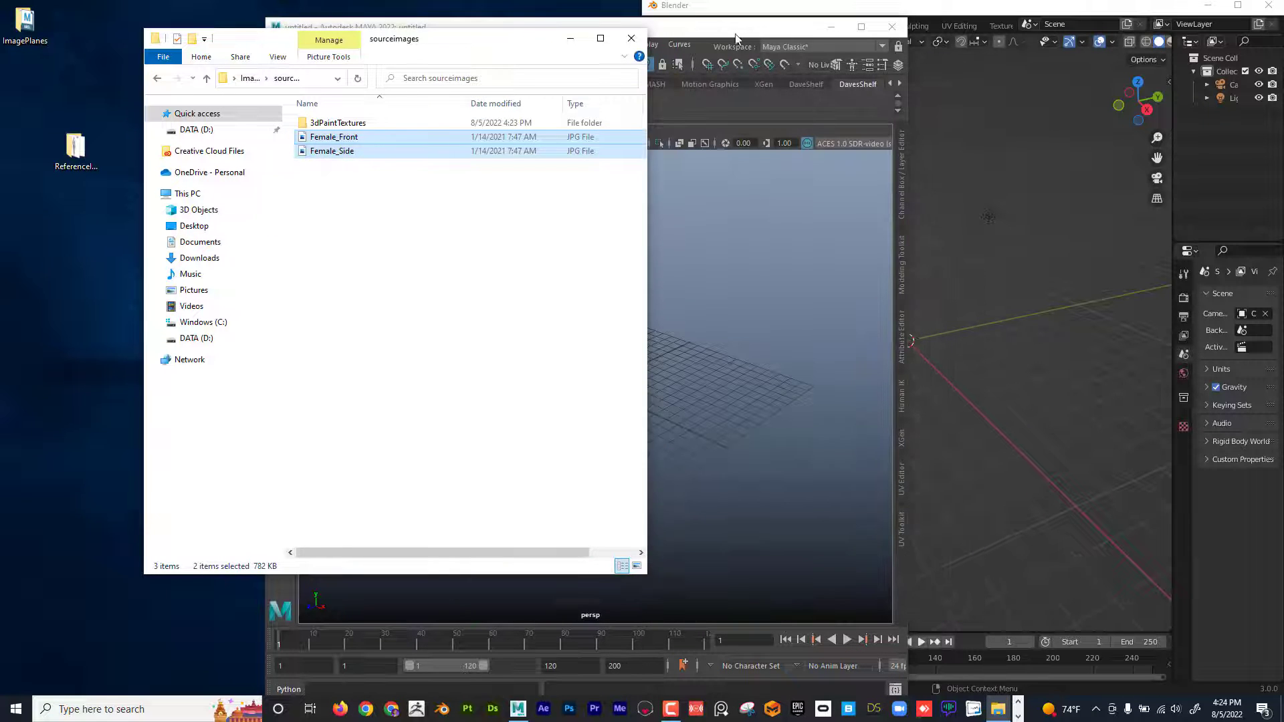
- Switch back to Maya at full-screen size and show the four-view layout
{"action": "left_click", "coordinate": [741, 30]}
{"action": "left_click", "coordinate": [862, 27]}
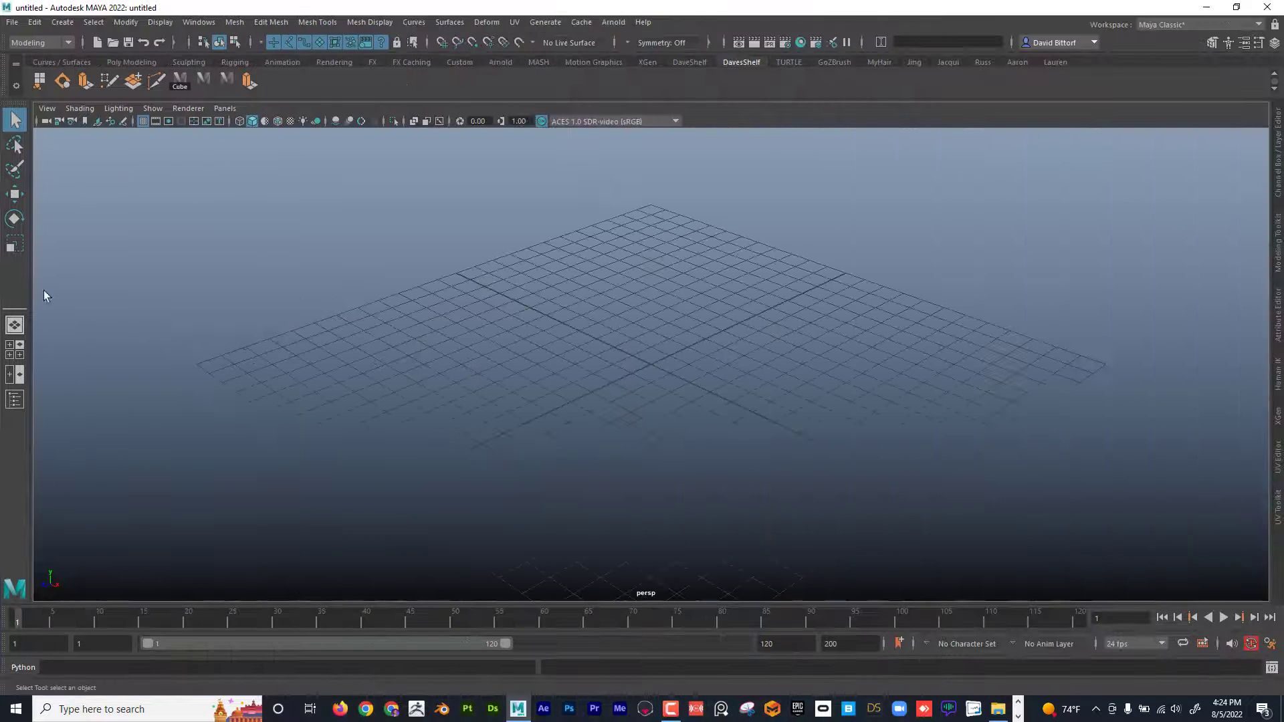
{"action": "left_click", "coordinate": [19, 345]}
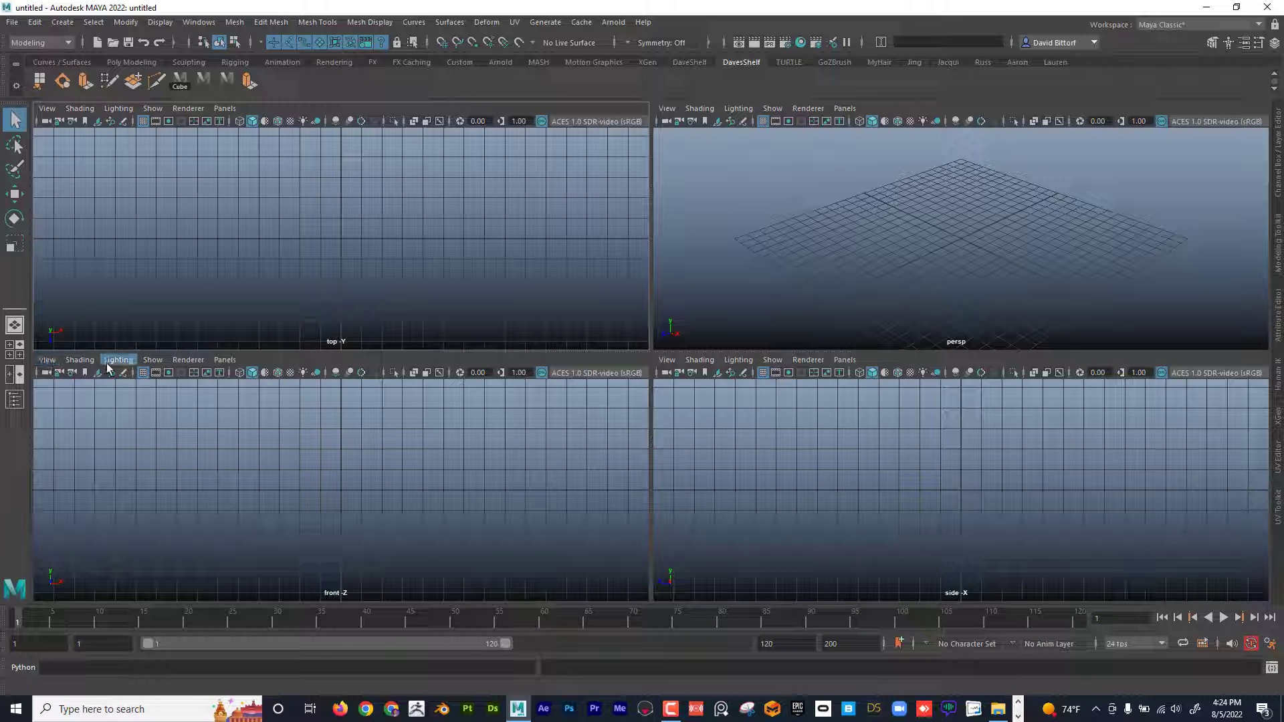
- Import Female_Front.jpg as an image plane in the front view
{"action": "left_click", "coordinate": [57, 364]}
{"action": "mouse_move", "coordinate": [122, 661]}
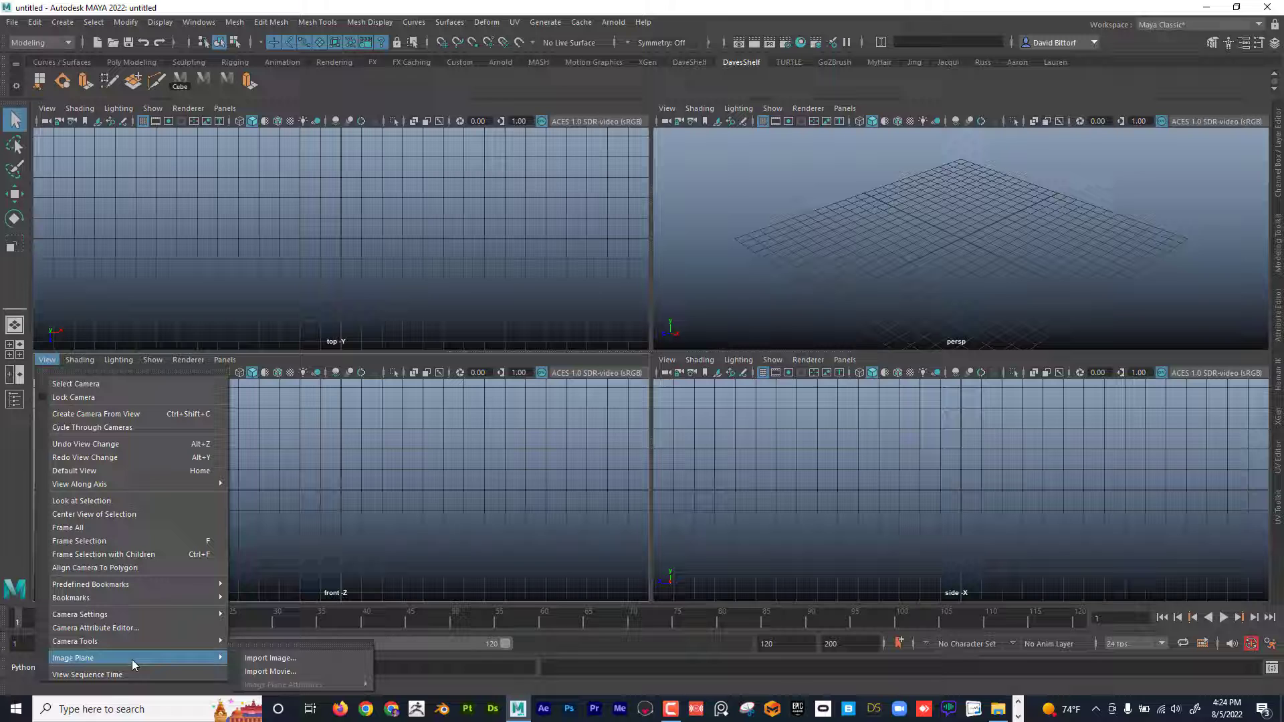
{"action": "left_click", "coordinate": [298, 661]}
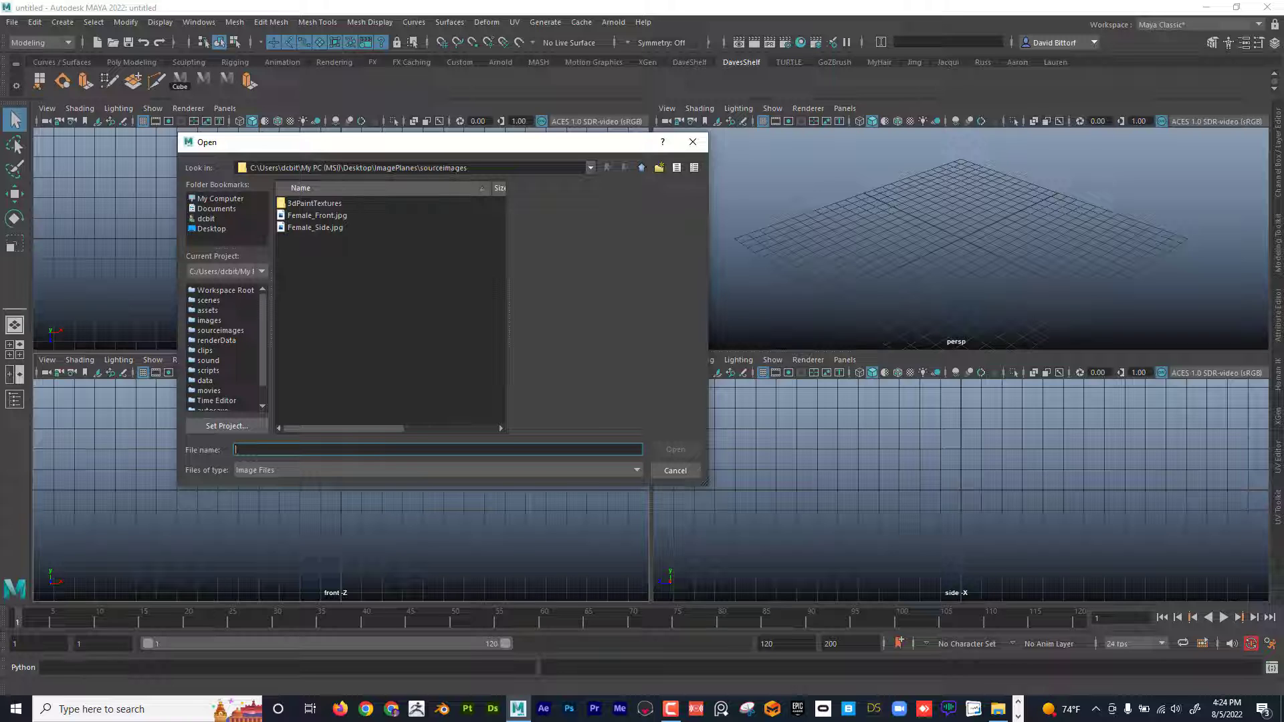
{"action": "left_click", "coordinate": [306, 216]}
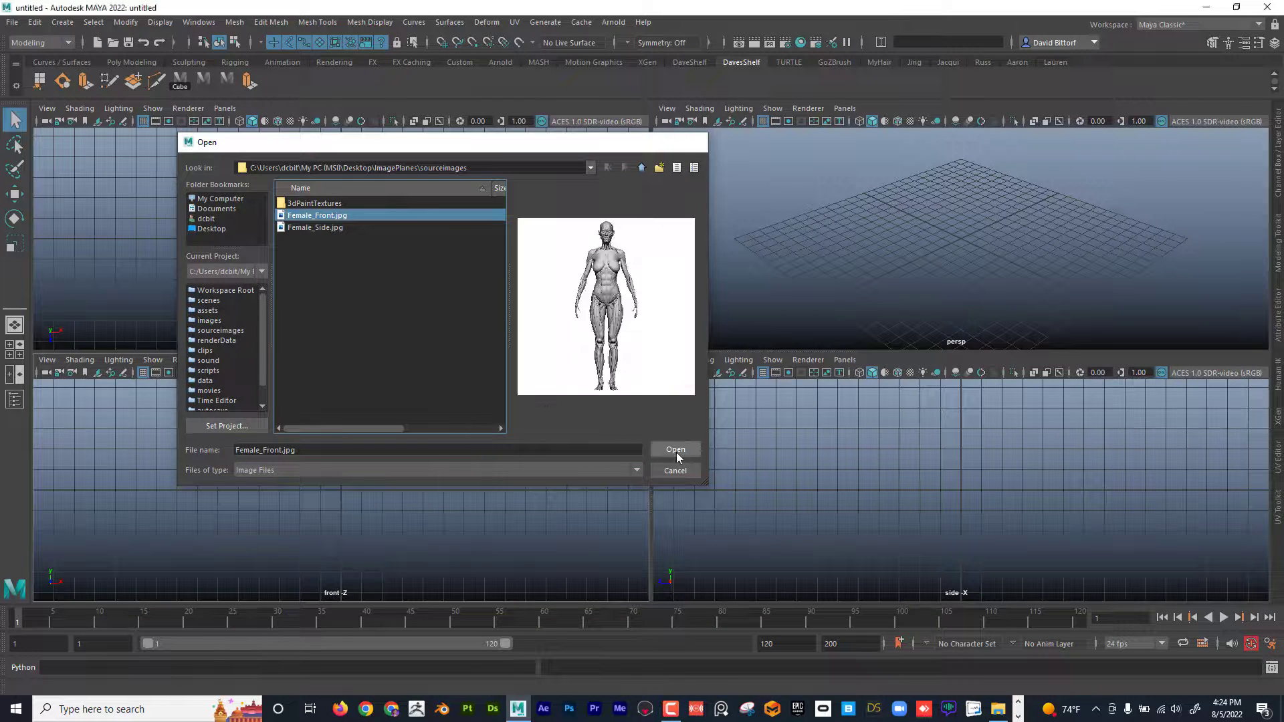
{"action": "left_click", "coordinate": [676, 450]}
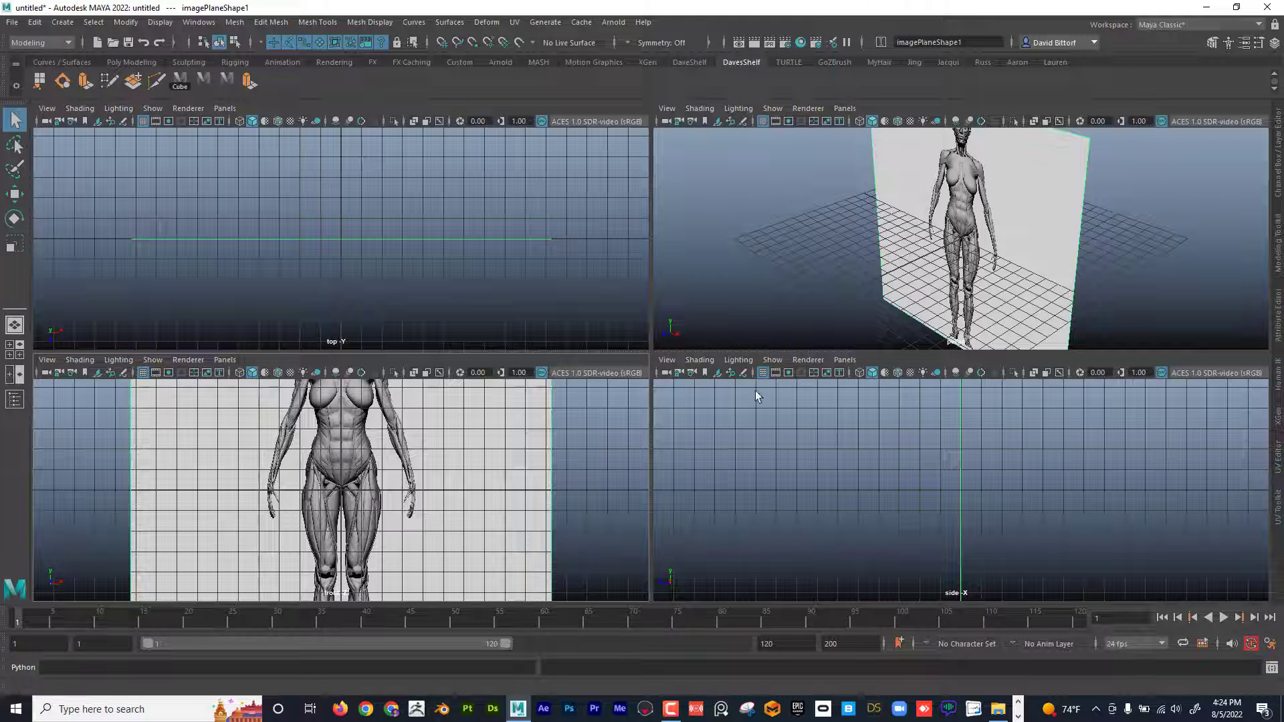
- Import Female_Side.jpg as an image plane in the side view, setting the file type filter to All Files
{"action": "left_click", "coordinate": [667, 362]}
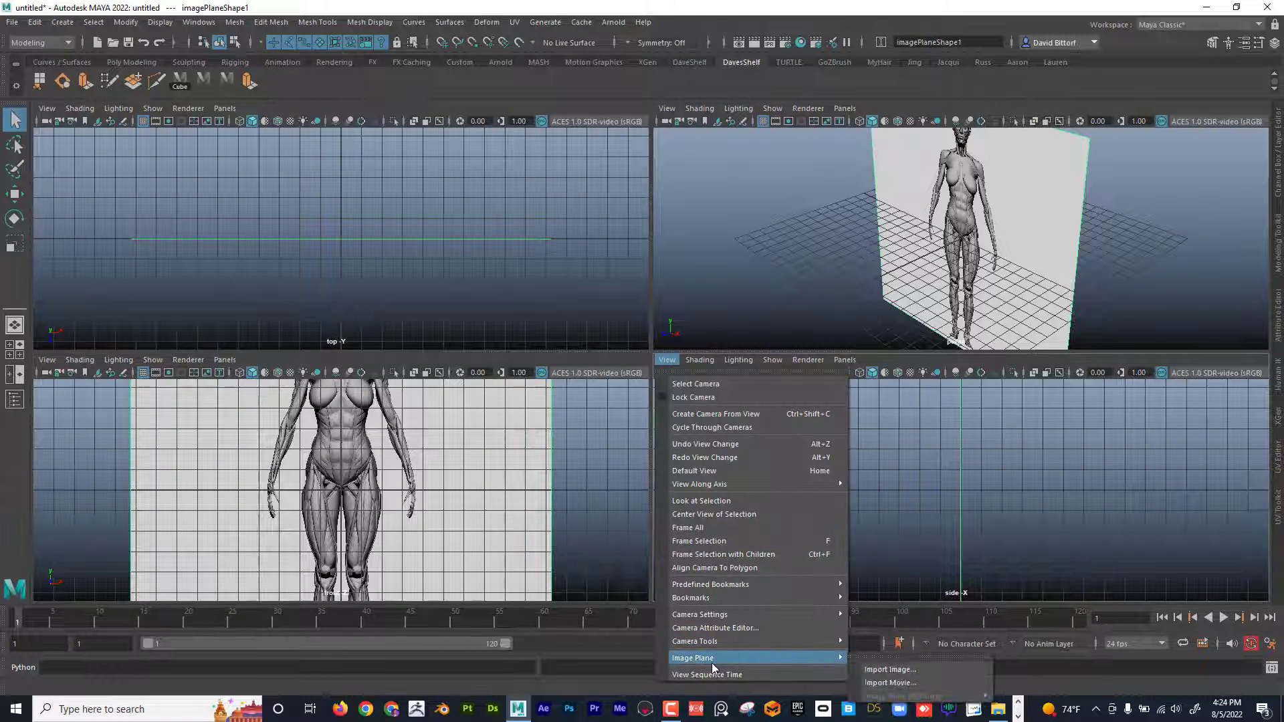
{"action": "mouse_move", "coordinate": [696, 660]}
{"action": "left_click", "coordinate": [893, 667]}
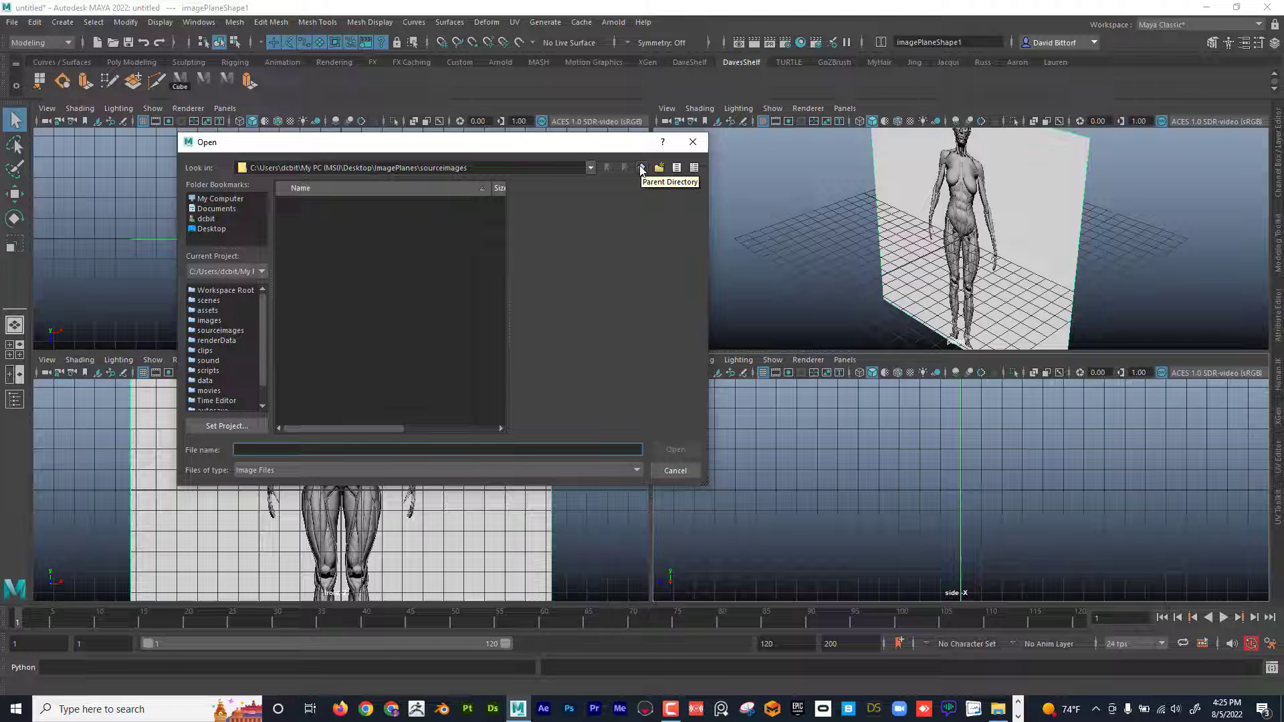
{"action": "left_click", "coordinate": [557, 471]}
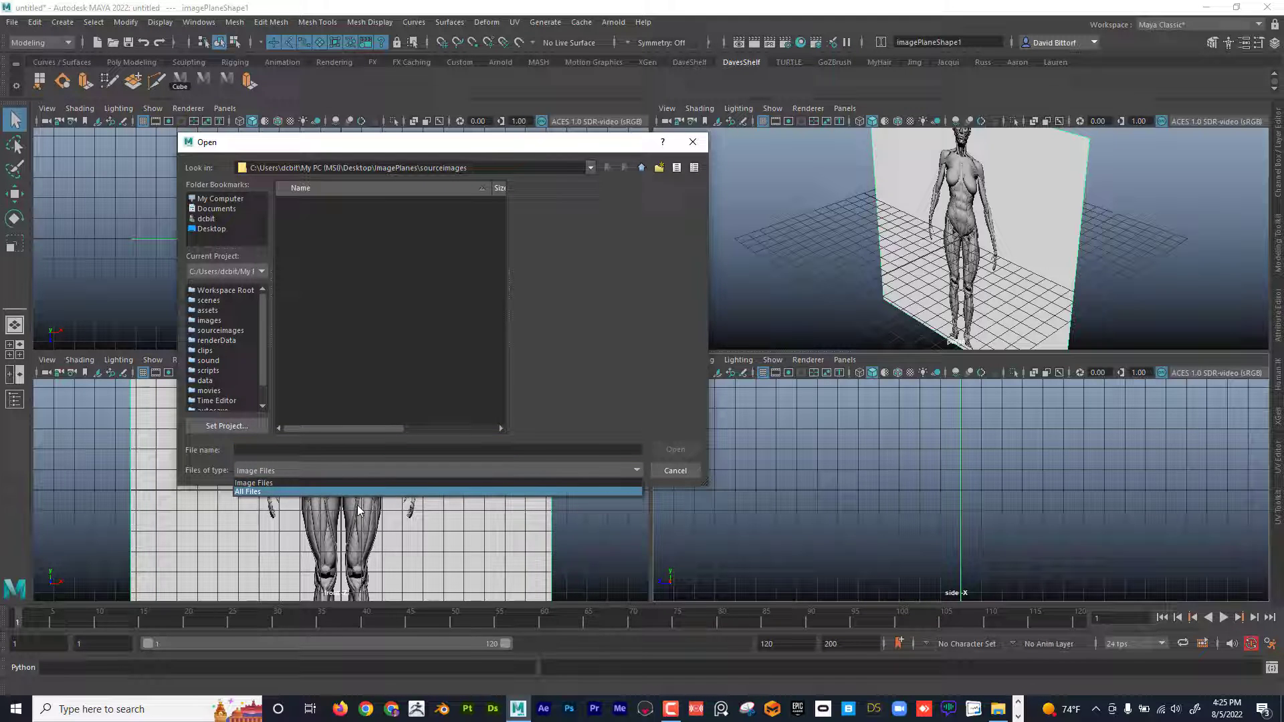
{"action": "left_click", "coordinate": [299, 491]}
{"action": "left_click", "coordinate": [297, 227]}
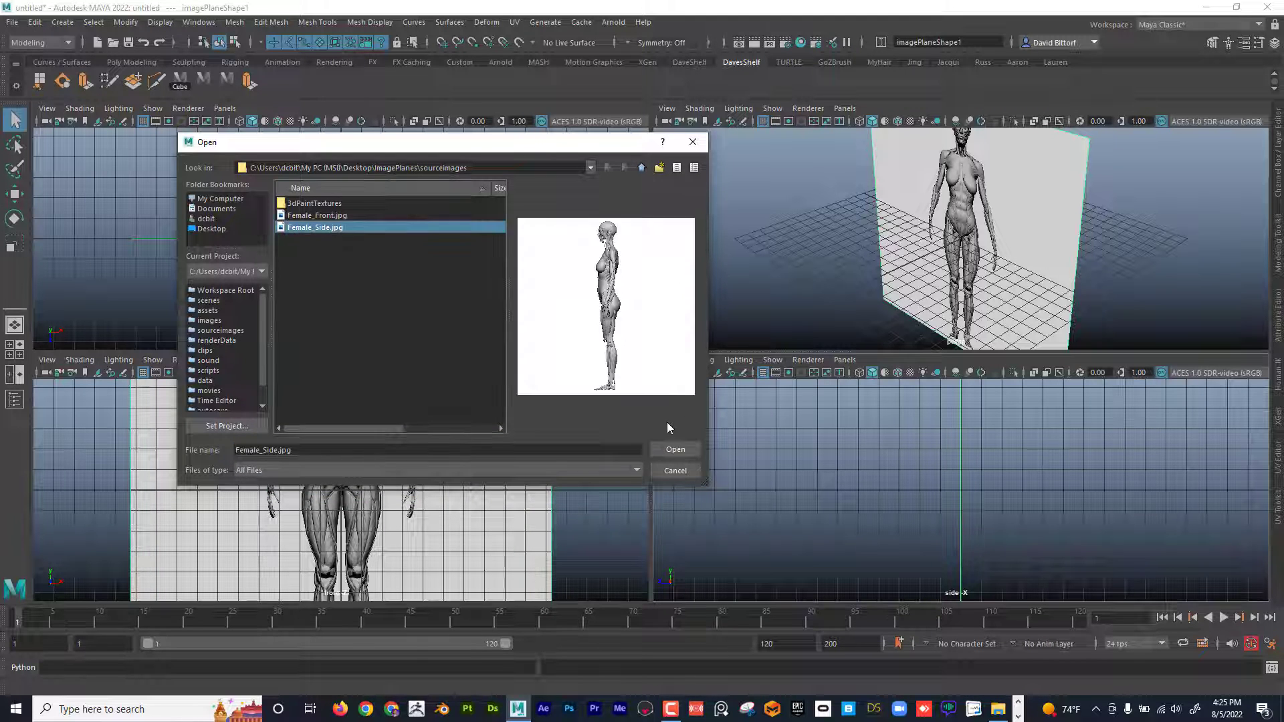
{"action": "left_click", "coordinate": [674, 449]}
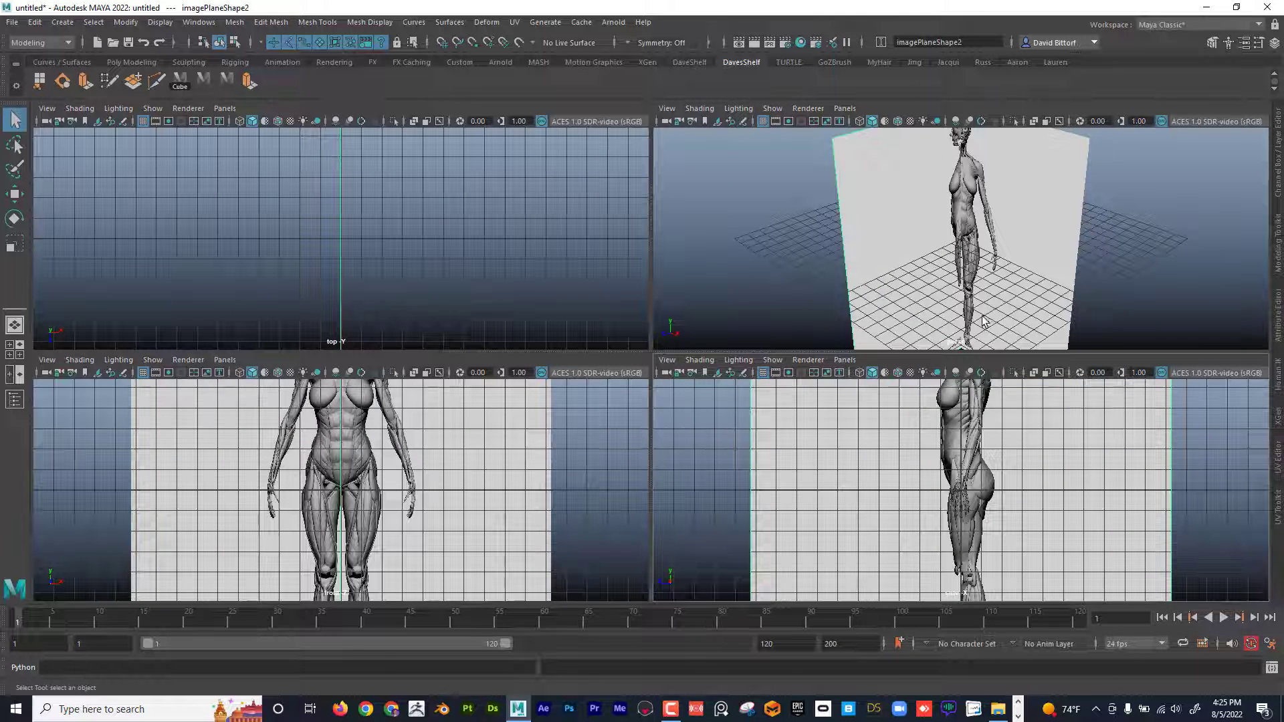
- Move the side image plane along X to the grid's far edge and raise it until its base rests on the grid
{"action": "scroll", "coordinate": [1010, 281], "scroll_direction": "down", "scroll_amount": 5}
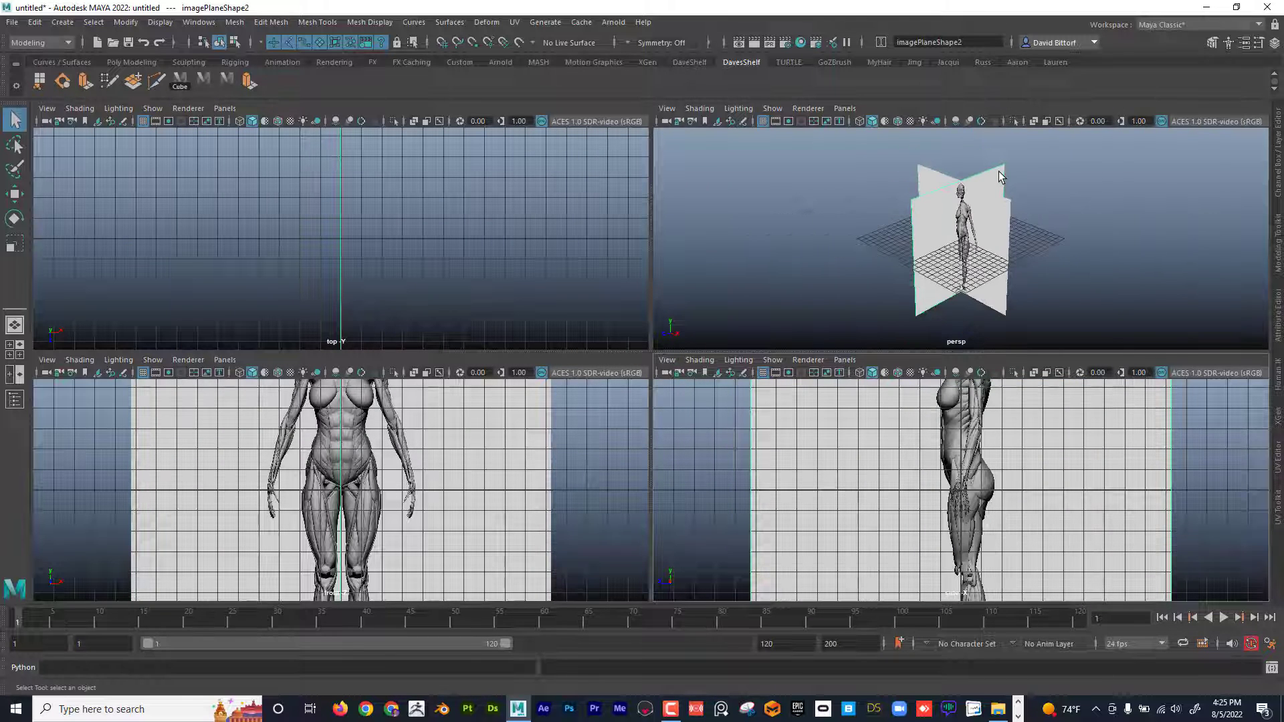
{"action": "left_click", "coordinate": [14, 194]}
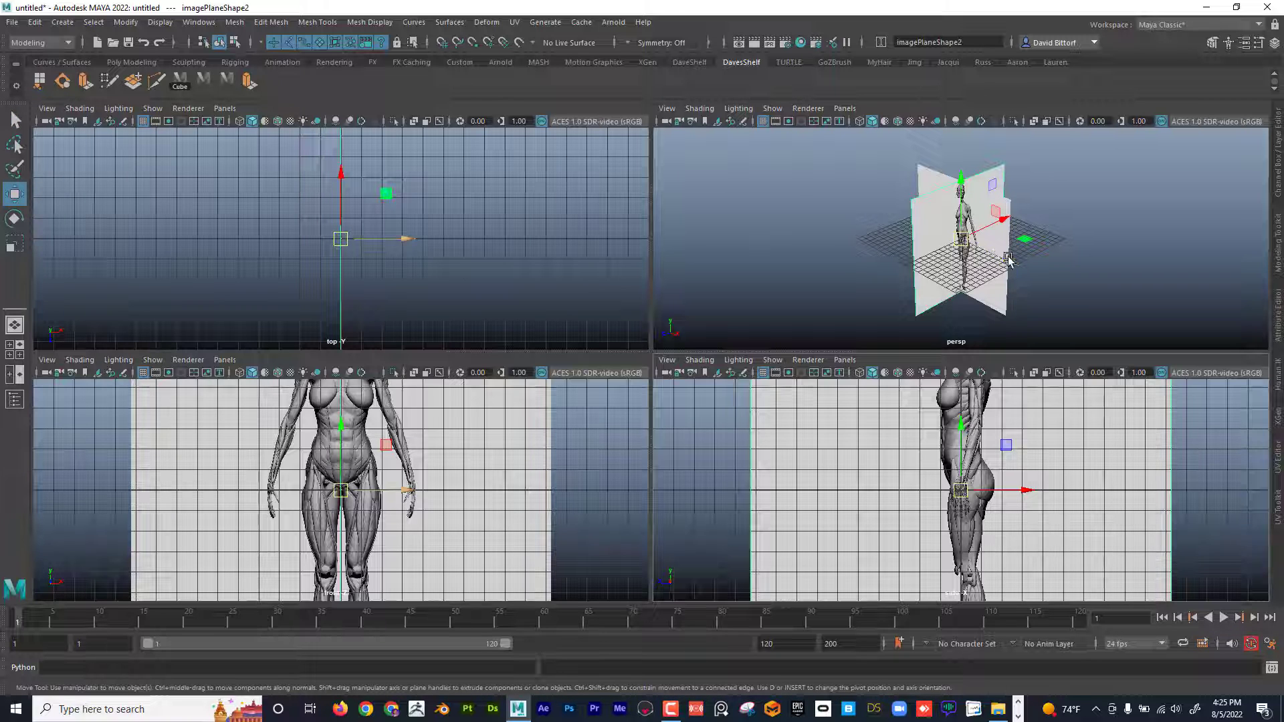
{"action": "left_click_drag", "start_coordinate": [1008, 262], "coordinate": [912, 101]}
- Move the front image plane back about 11.8 cm along Z and up about 10.3 cm, and inspect both planes in the full perspective view
{"action": "left_click", "coordinate": [981, 208]}
{"action": "left_click_drag", "start_coordinate": [915, 259], "coordinate": [961, 237]}
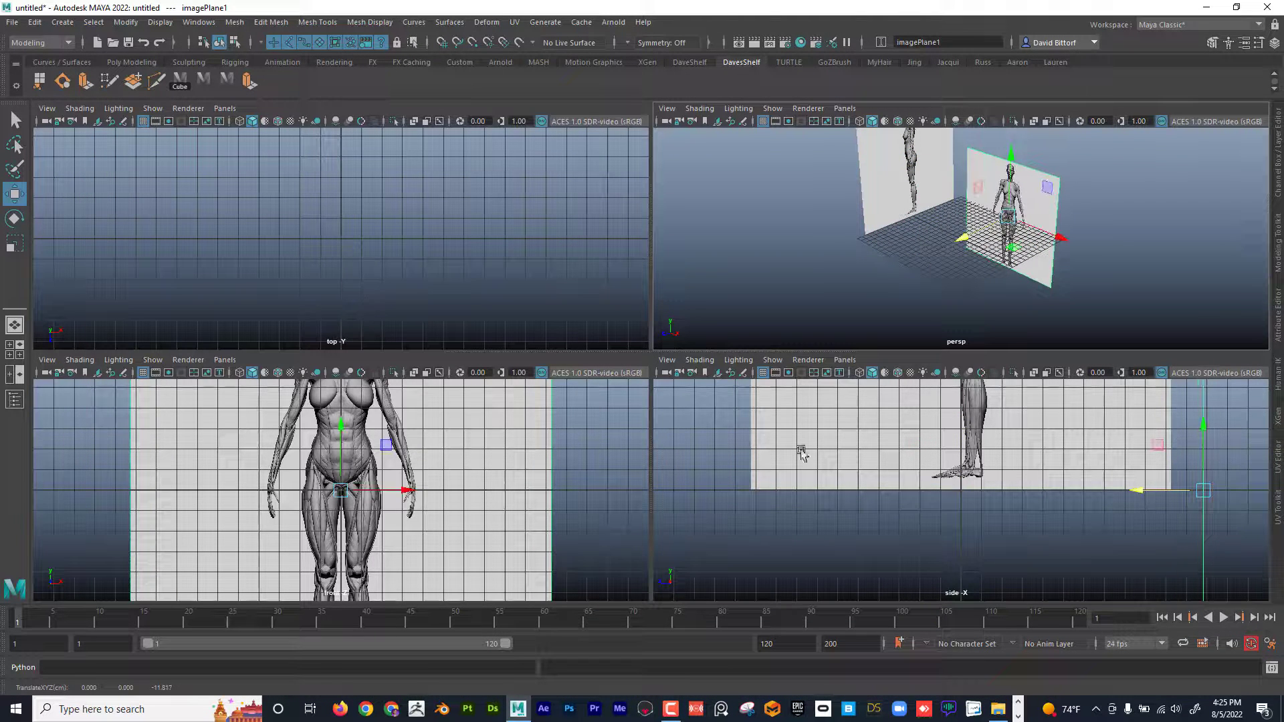
{"action": "left_click_drag", "start_coordinate": [346, 431], "coordinate": [339, 214]}
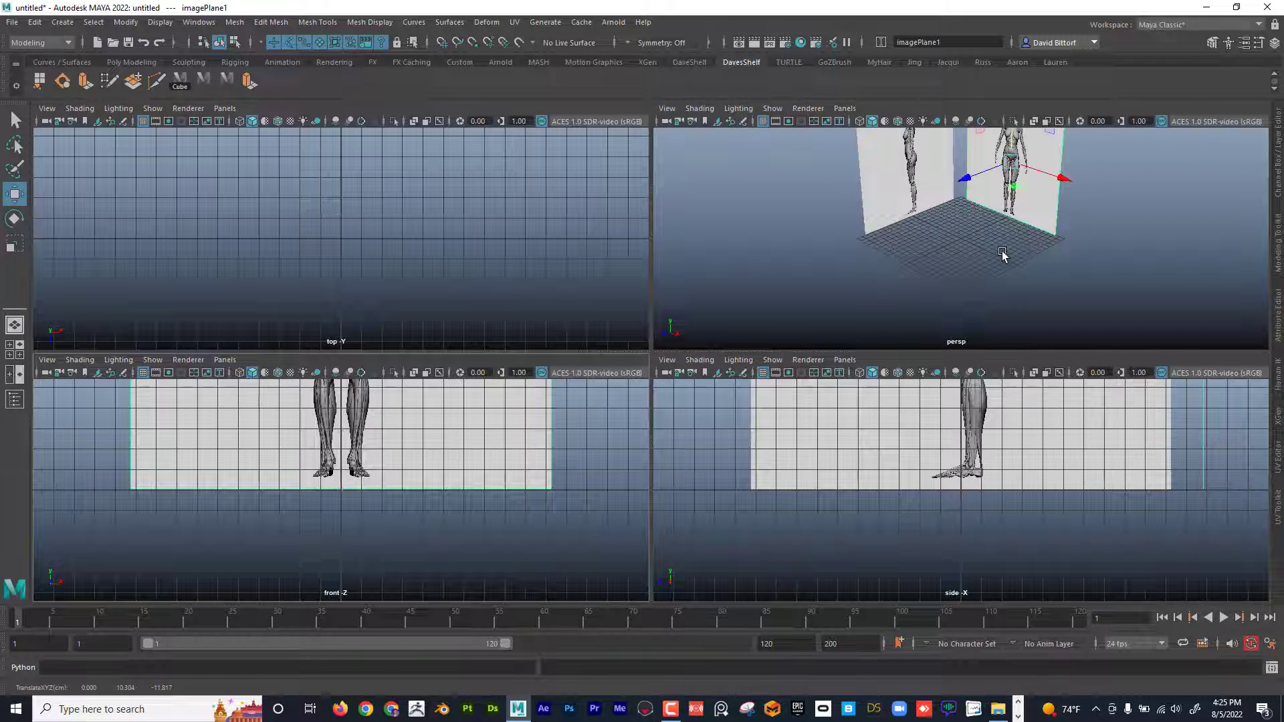
{"action": "key", "text": "space"}
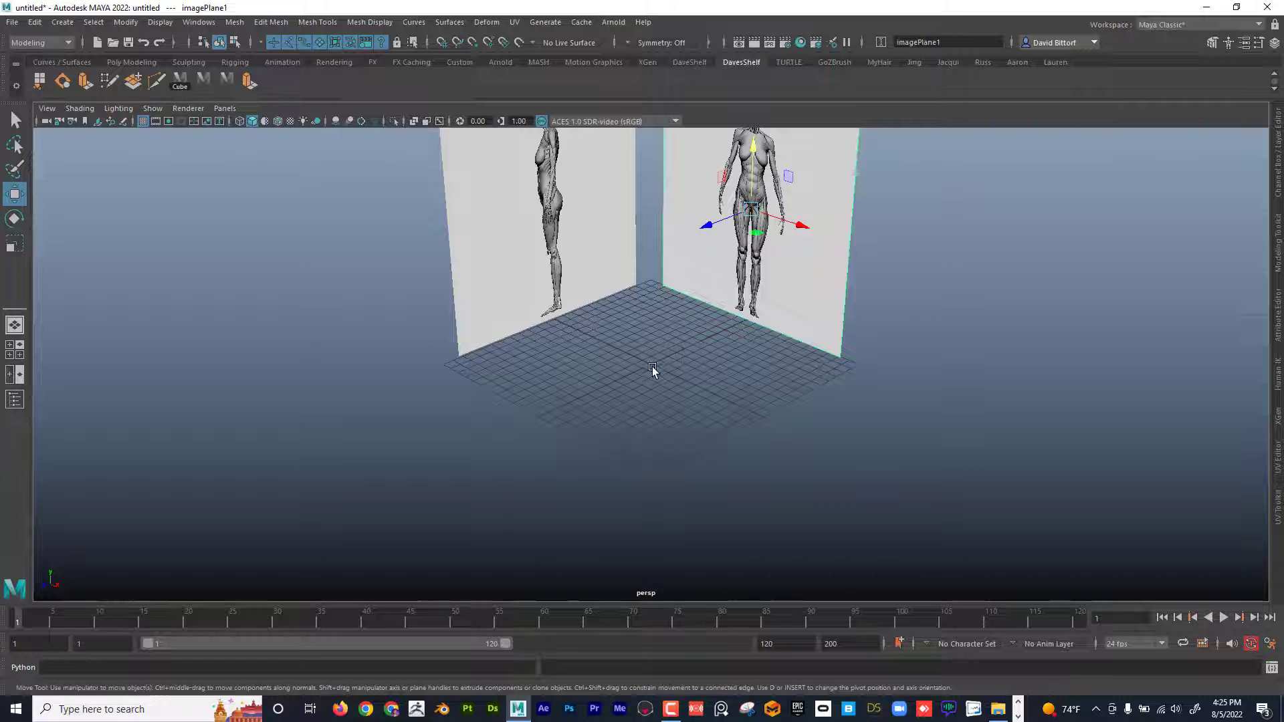
{"action": "left_click_drag", "start_coordinate": [652, 370], "coordinate": [676, 442], "text": "alt"}
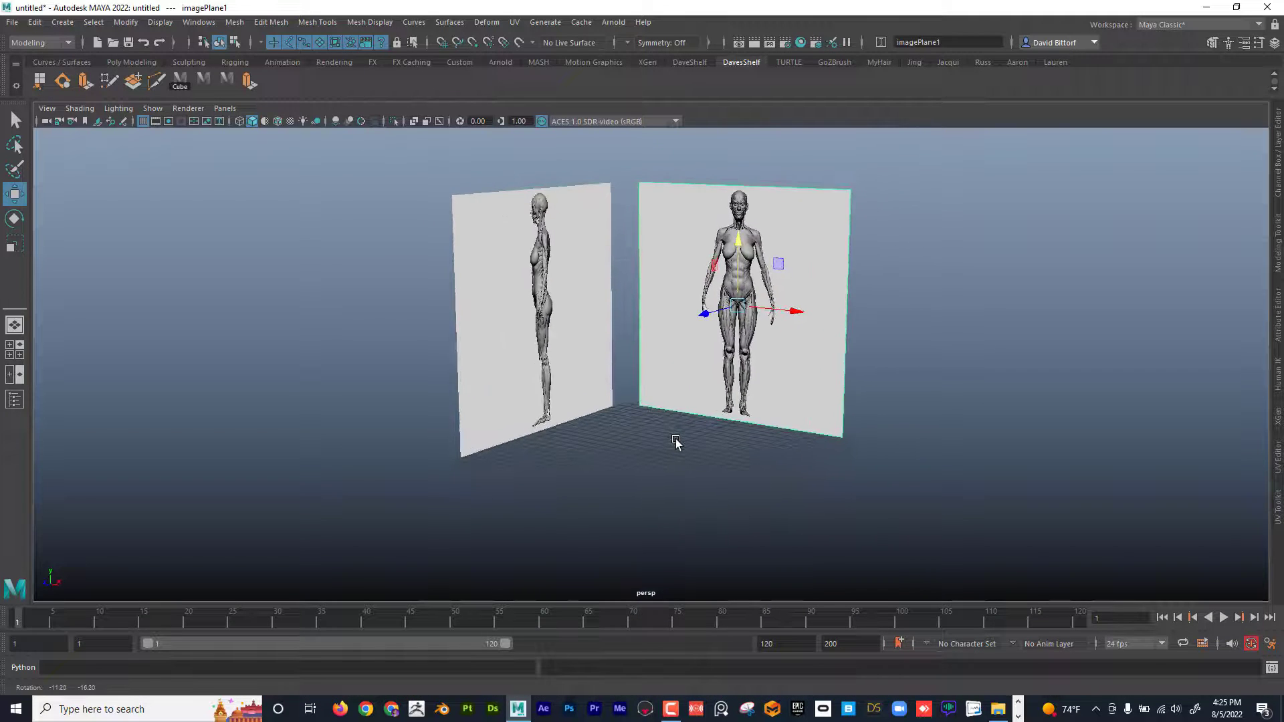
- Create a polygon cube at the origin in the full front view with the whole image plane in sight
{"action": "middle_click_drag", "start_coordinate": [716, 413], "coordinate": [668, 433], "text": "alt"}
{"action": "left_click_drag", "start_coordinate": [668, 433], "coordinate": [663, 435], "text": "alt"}
{"action": "middle_click_drag", "start_coordinate": [662, 434], "coordinate": [682, 435], "text": "alt"}
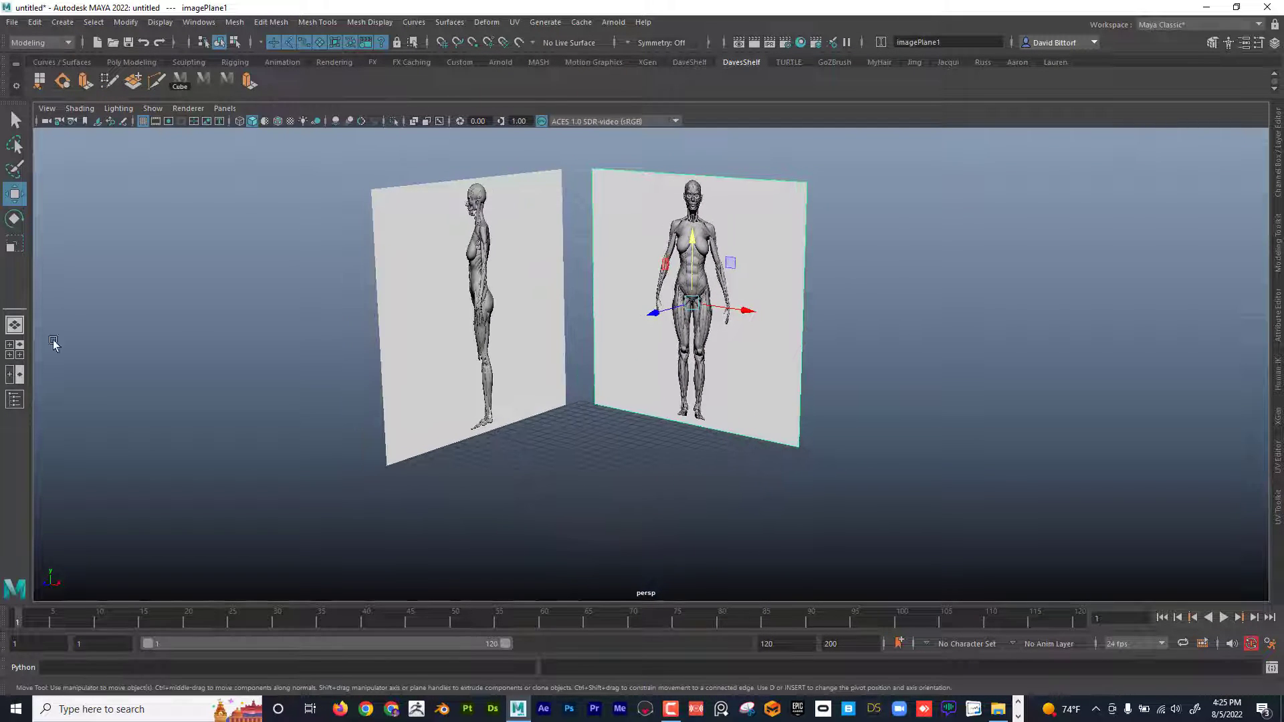
{"action": "left_click", "coordinate": [14, 349]}
{"action": "key", "text": "space"}
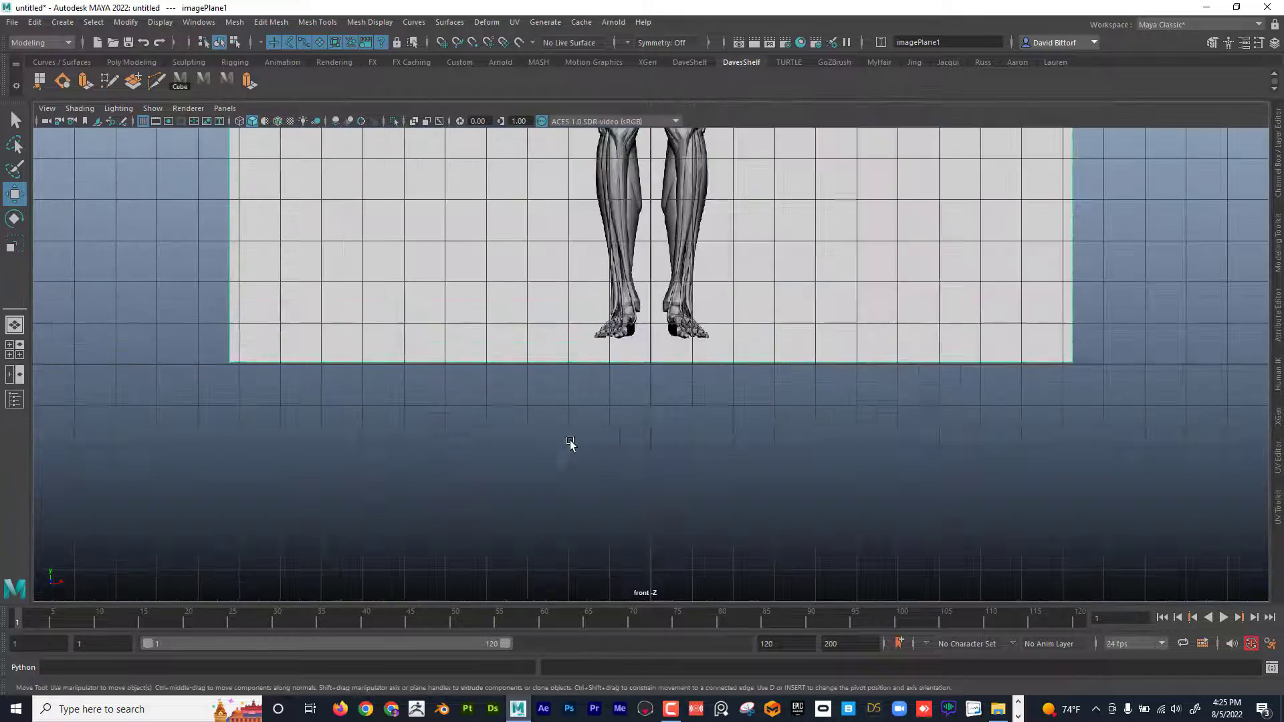
{"action": "right_click_drag", "start_coordinate": [569, 440], "coordinate": [47, 298], "text": "alt"}
{"action": "middle_click_drag", "start_coordinate": [297, 265], "coordinate": [255, 395], "text": "alt"}
{"action": "right_click_drag", "start_coordinate": [803, 355], "coordinate": [583, 335], "text": "alt"}
{"action": "middle_click_drag", "start_coordinate": [583, 335], "coordinate": [565, 370], "text": "alt"}
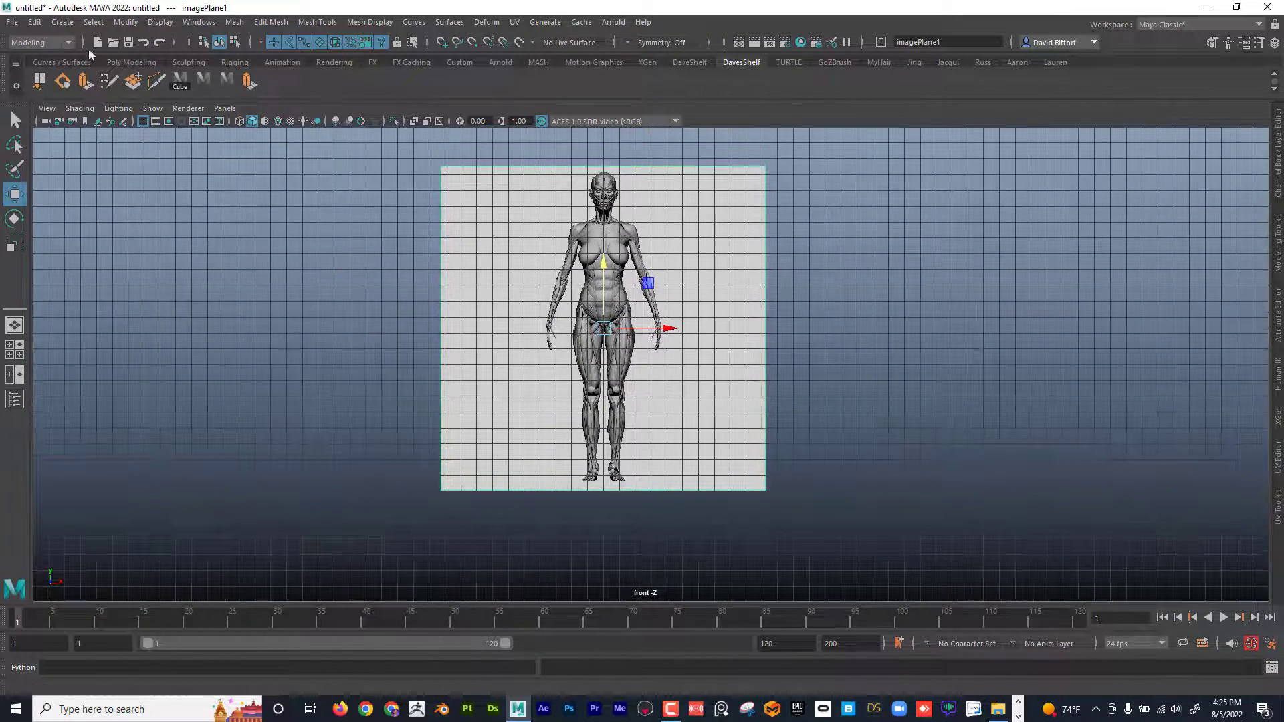
{"action": "left_click", "coordinate": [63, 23]}
{"action": "mouse_move", "coordinate": [134, 73]}
{"action": "left_click", "coordinate": [331, 83]}
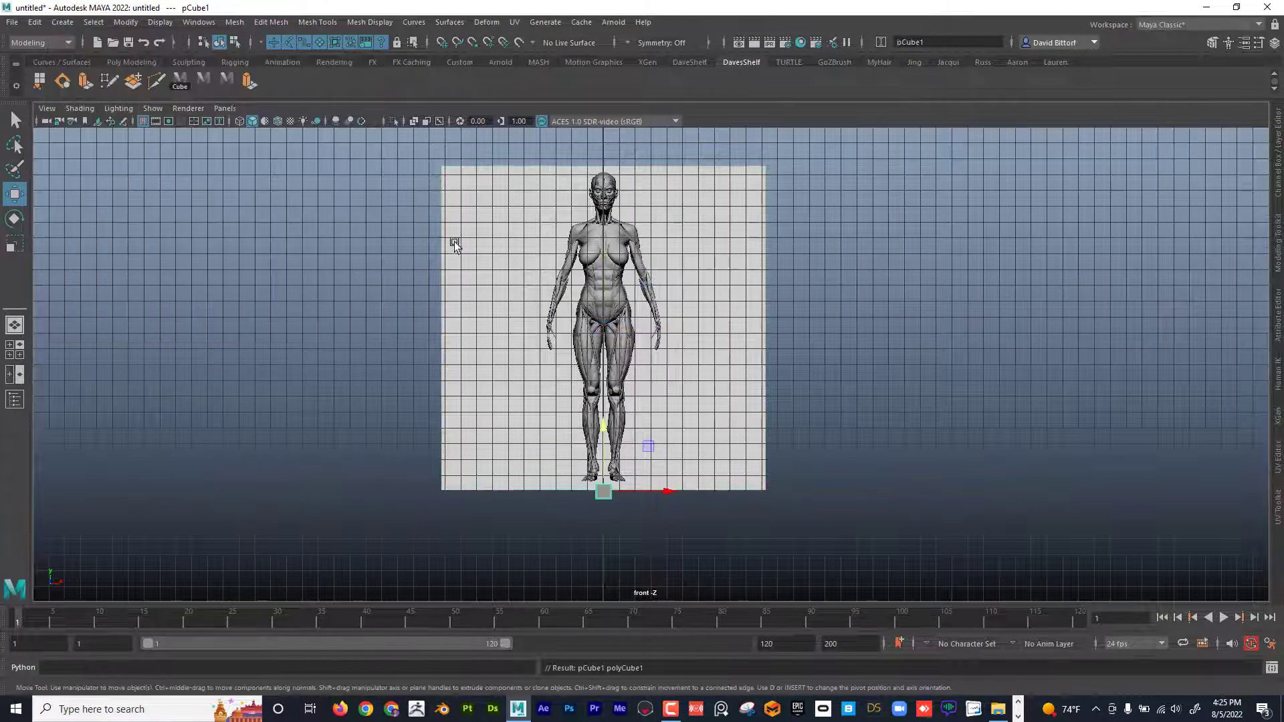
- Scale the cube up uniformly to about five times its size and raise it to the figure's hip area
{"action": "key", "text": "r"}
{"action": "left_click_drag", "start_coordinate": [604, 493], "coordinate": [660, 510]}
{"action": "key", "text": "w"}
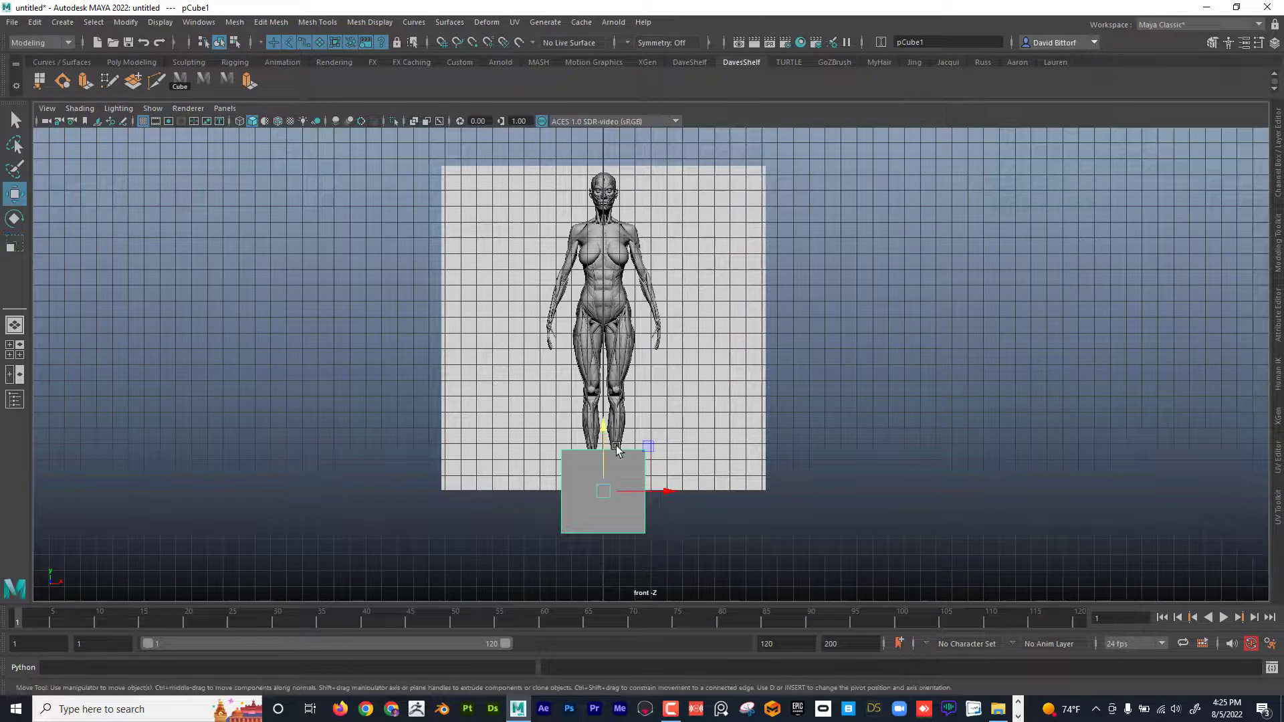
{"action": "left_click_drag", "start_coordinate": [616, 448], "coordinate": [616, 289]}
- Move the cube's upper vertices to the top of the figure's head and its lower vertices down to the feet
{"action": "right_click_drag", "start_coordinate": [630, 301], "coordinate": [559, 303]}
{"action": "left_click_drag", "start_coordinate": [535, 272], "coordinate": [699, 320]}
{"action": "left_click_drag", "start_coordinate": [603, 225], "coordinate": [608, 107]}
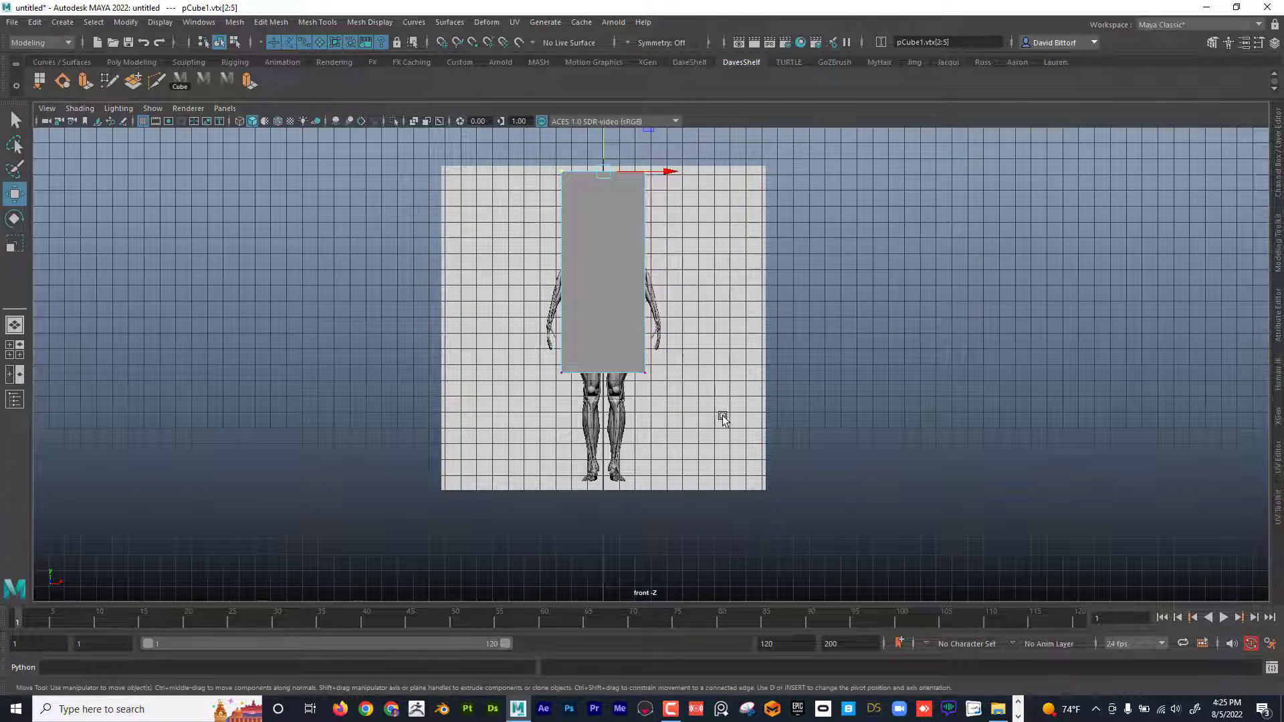
{"action": "left_click_drag", "start_coordinate": [722, 418], "coordinate": [611, 421]}
{"action": "left_click_drag", "start_coordinate": [671, 475], "coordinate": [675, 486]}
- Scale the cube along X to match the figure's width at the hands, with X-Ray shading enabled in the front view
{"action": "left_click", "coordinate": [15, 244]}
{"action": "left_click_drag", "start_coordinate": [648, 326], "coordinate": [688, 323]}
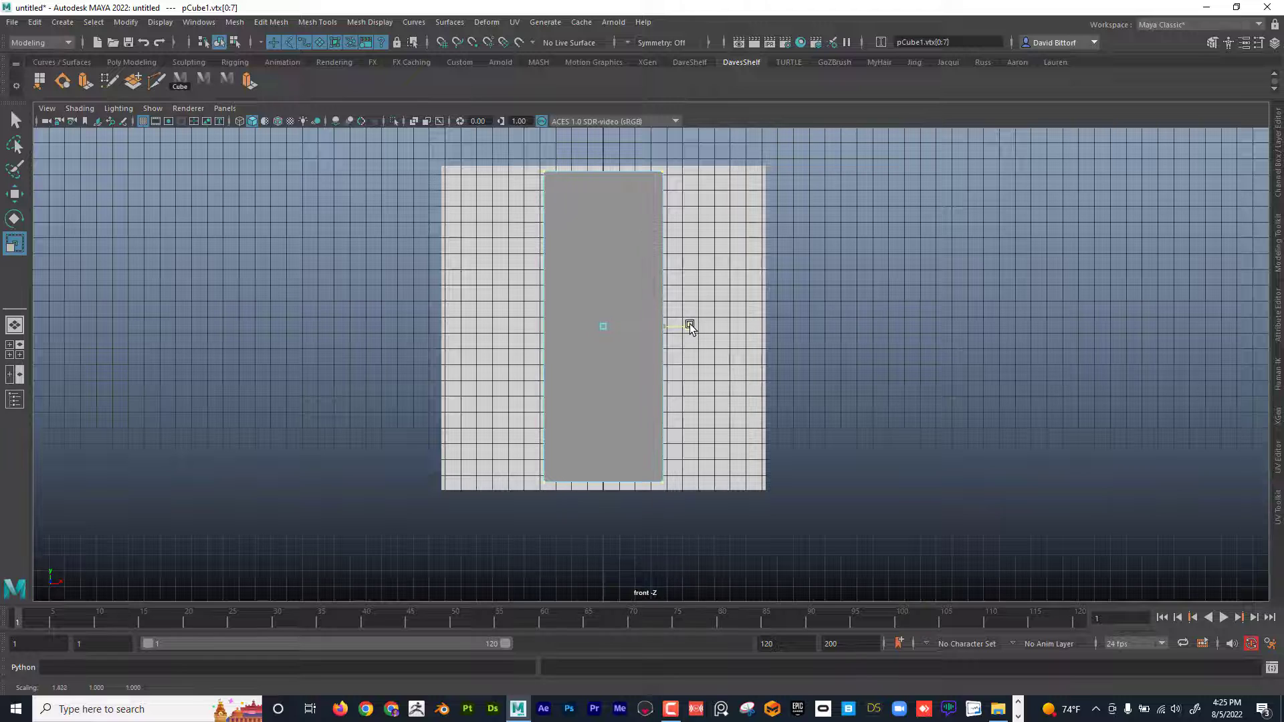
{"action": "left_click", "coordinate": [79, 109]}
{"action": "left_click", "coordinate": [127, 248]}
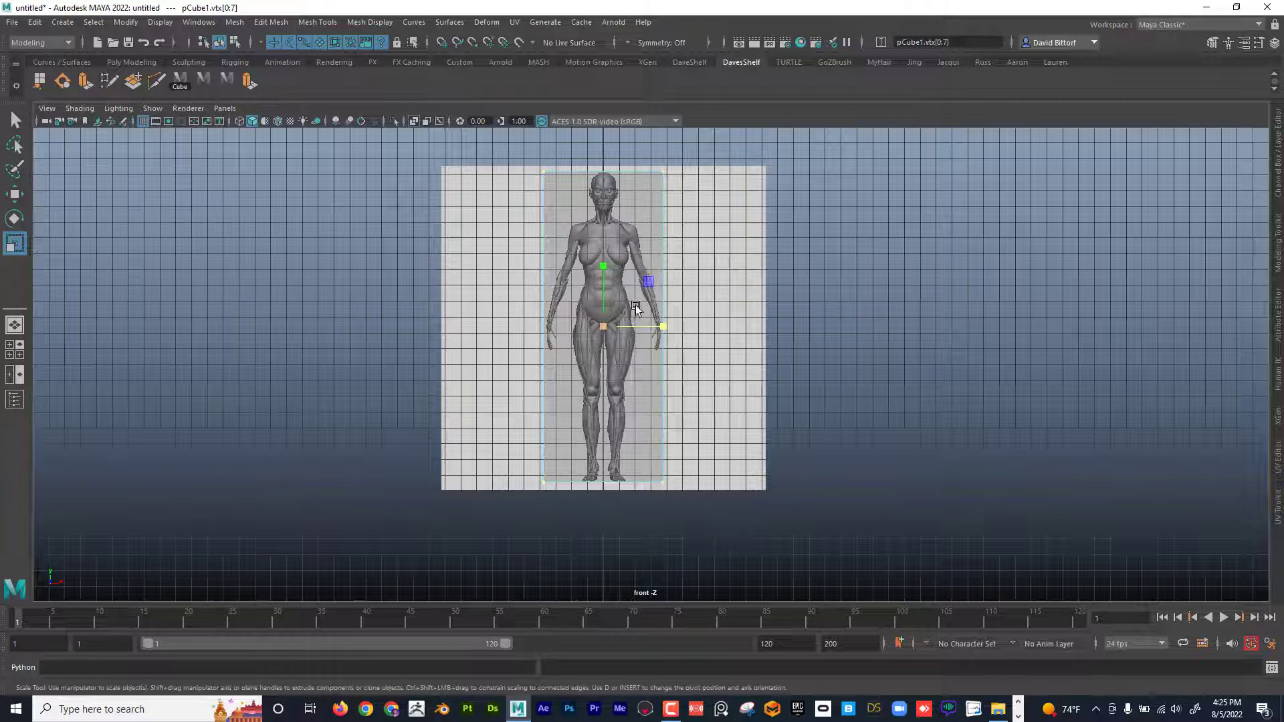
{"action": "scroll", "coordinate": [917, 444], "scroll_direction": "up", "scroll_amount": 3}
{"action": "scroll", "coordinate": [669, 330], "scroll_direction": "down", "scroll_amount": 2}
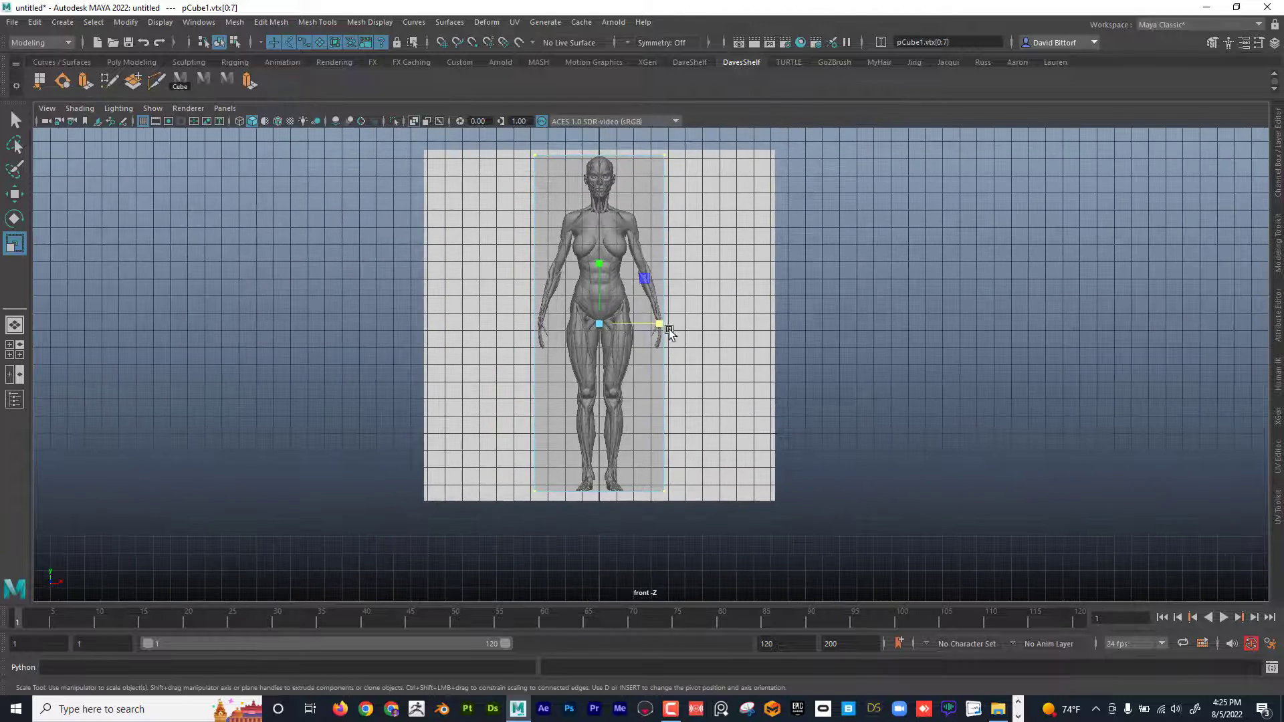
{"action": "left_click_drag", "start_coordinate": [664, 326], "coordinate": [662, 327]}
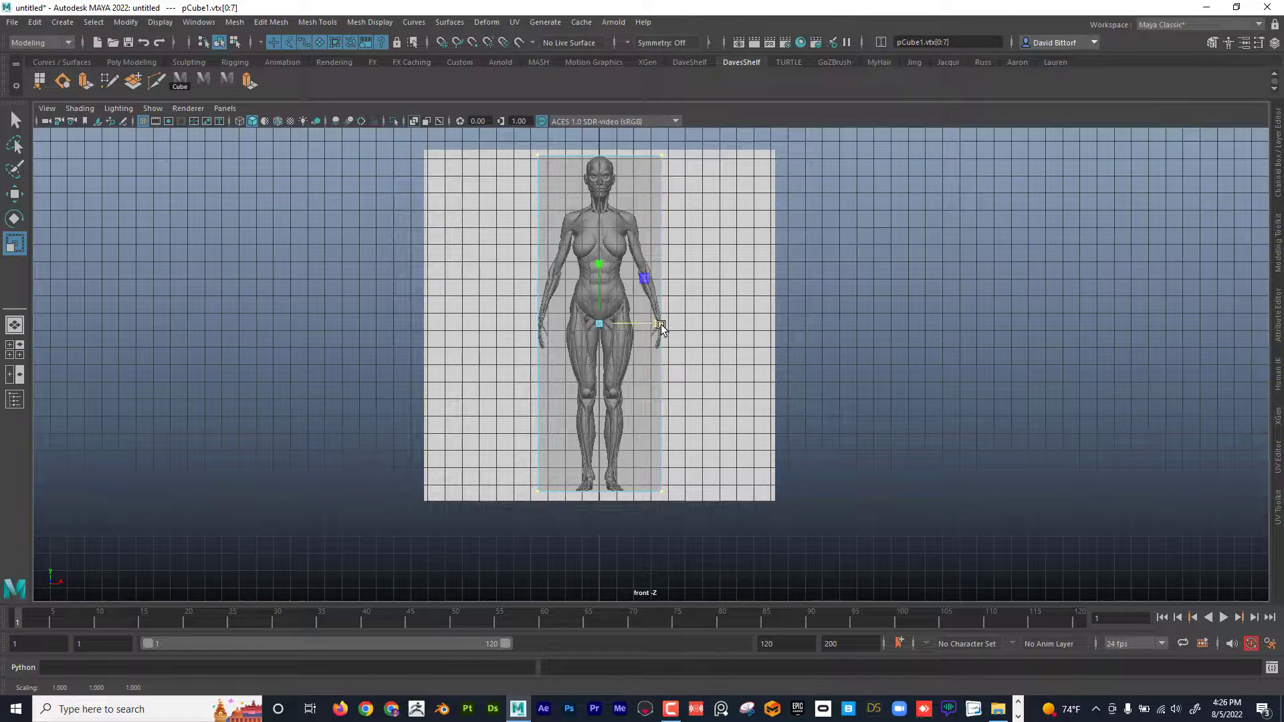
{"action": "middle_click_drag", "start_coordinate": [657, 355], "coordinate": [660, 399], "text": "alt"}
{"action": "scroll", "coordinate": [660, 399], "scroll_direction": "up", "scroll_amount": 2}
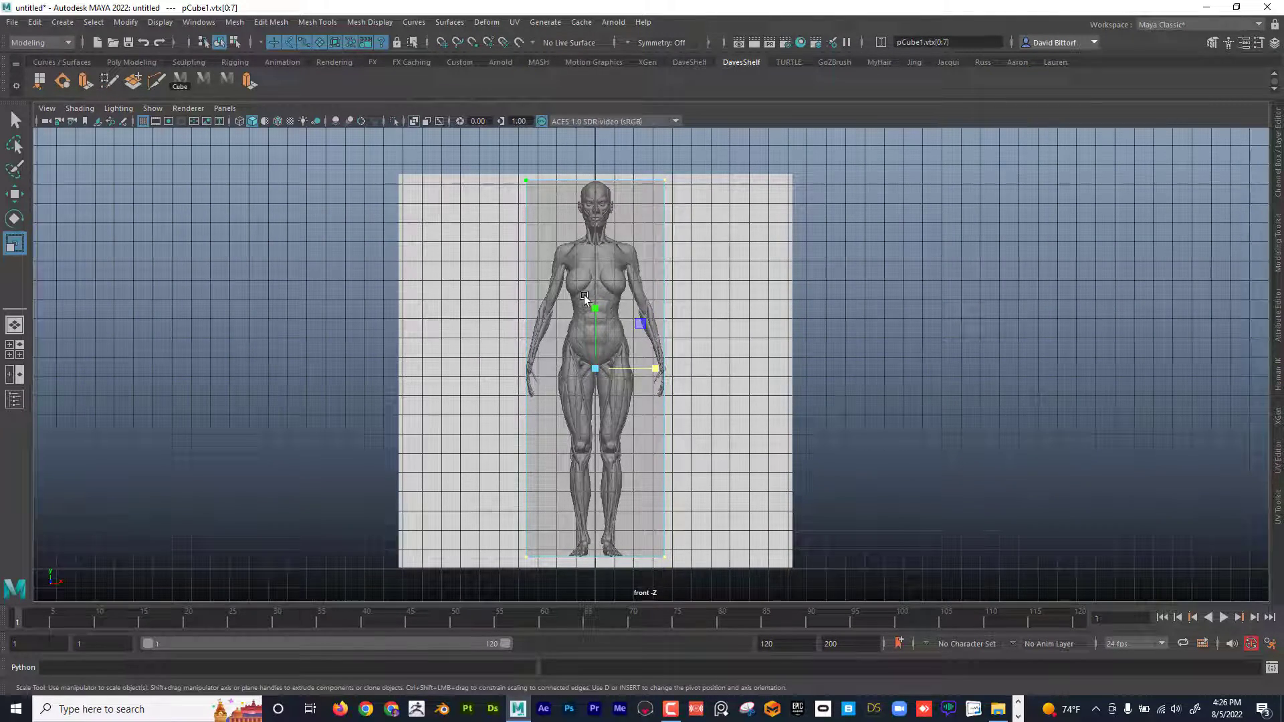
- Enable X-Ray shading in the full side view, compare the cube's height with the side figure, and select the side image plane
{"action": "left_click", "coordinate": [16, 358]}
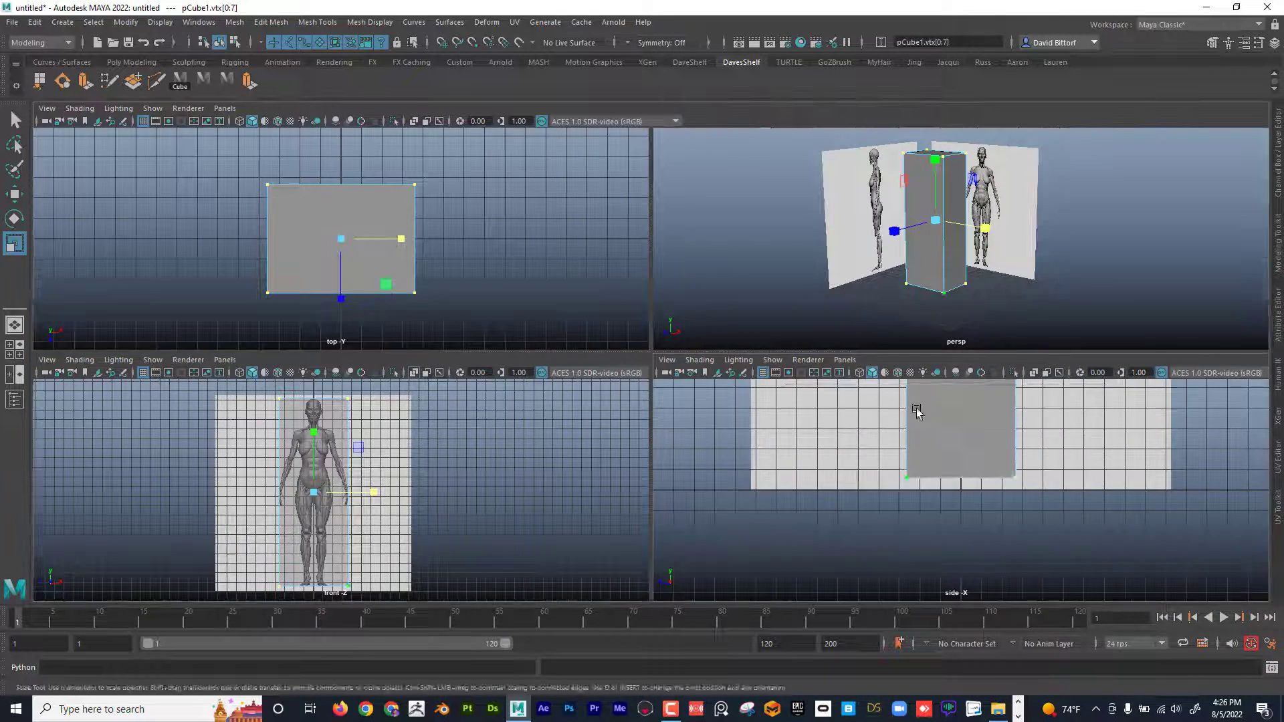
{"action": "key", "text": "space"}
{"action": "key", "text": "f"}
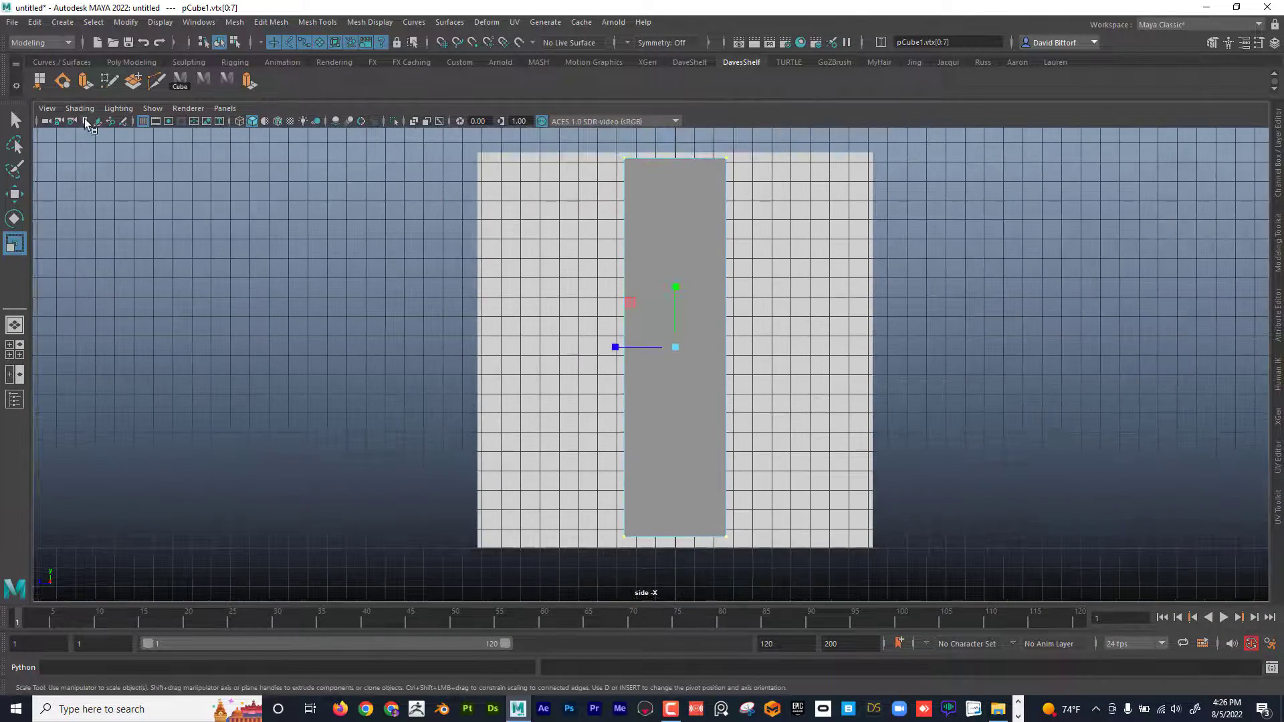
{"action": "left_click", "coordinate": [79, 108]}
{"action": "left_click", "coordinate": [88, 243]}
{"action": "scroll", "coordinate": [693, 360], "scroll_direction": "up", "scroll_amount": 2}
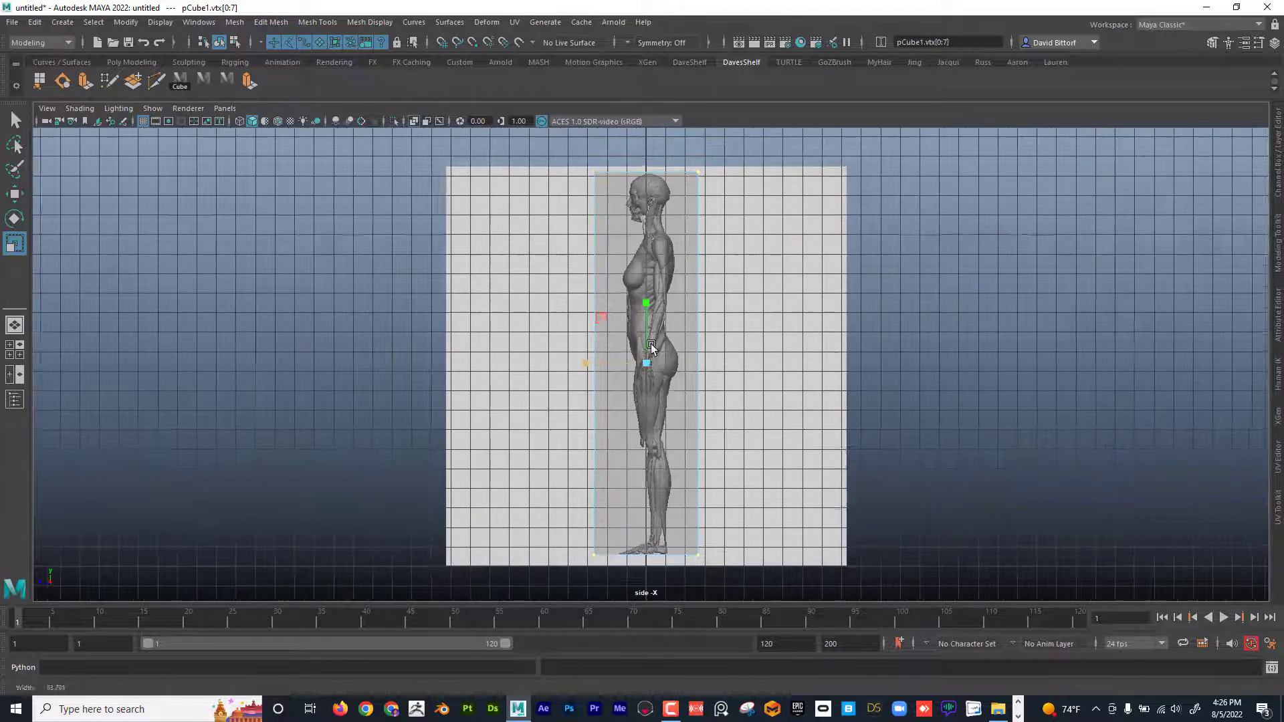
{"action": "middle_click_drag", "start_coordinate": [728, 356], "coordinate": [736, 328], "text": "alt"}
{"action": "scroll", "coordinate": [844, 302], "scroll_direction": "down", "scroll_amount": 1}
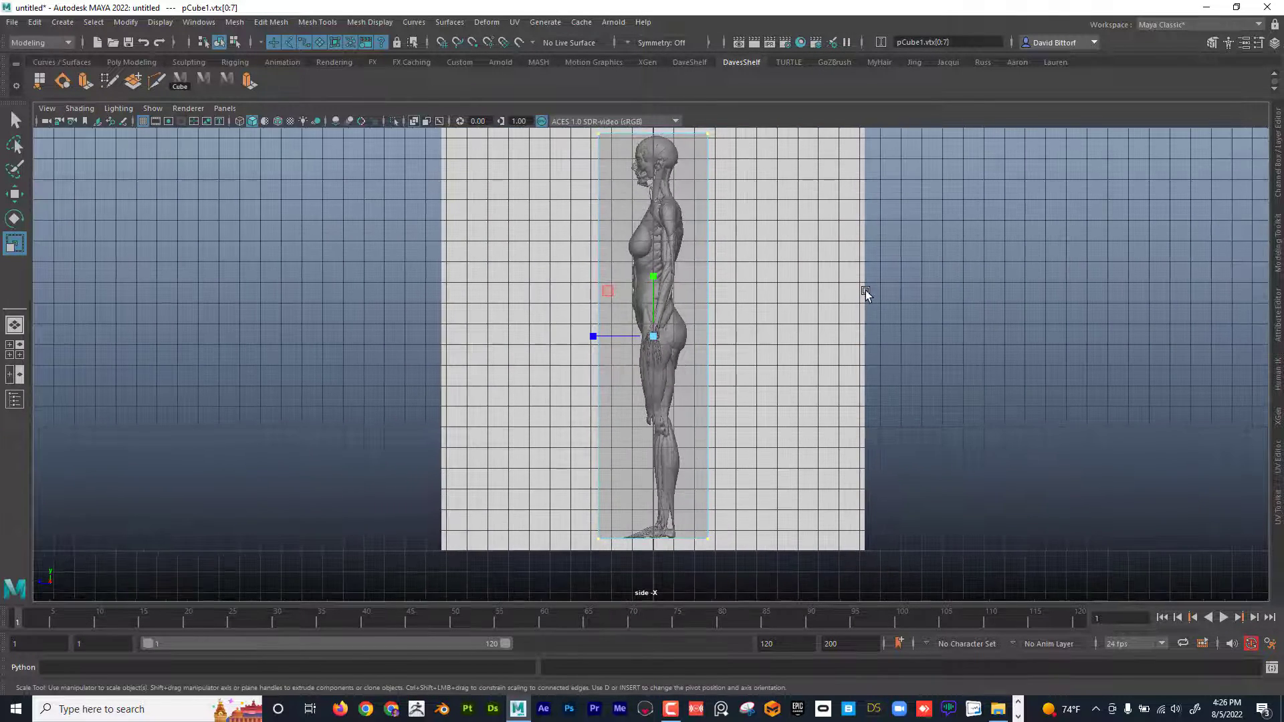
{"action": "left_click_drag", "start_coordinate": [846, 286], "coordinate": [920, 306]}
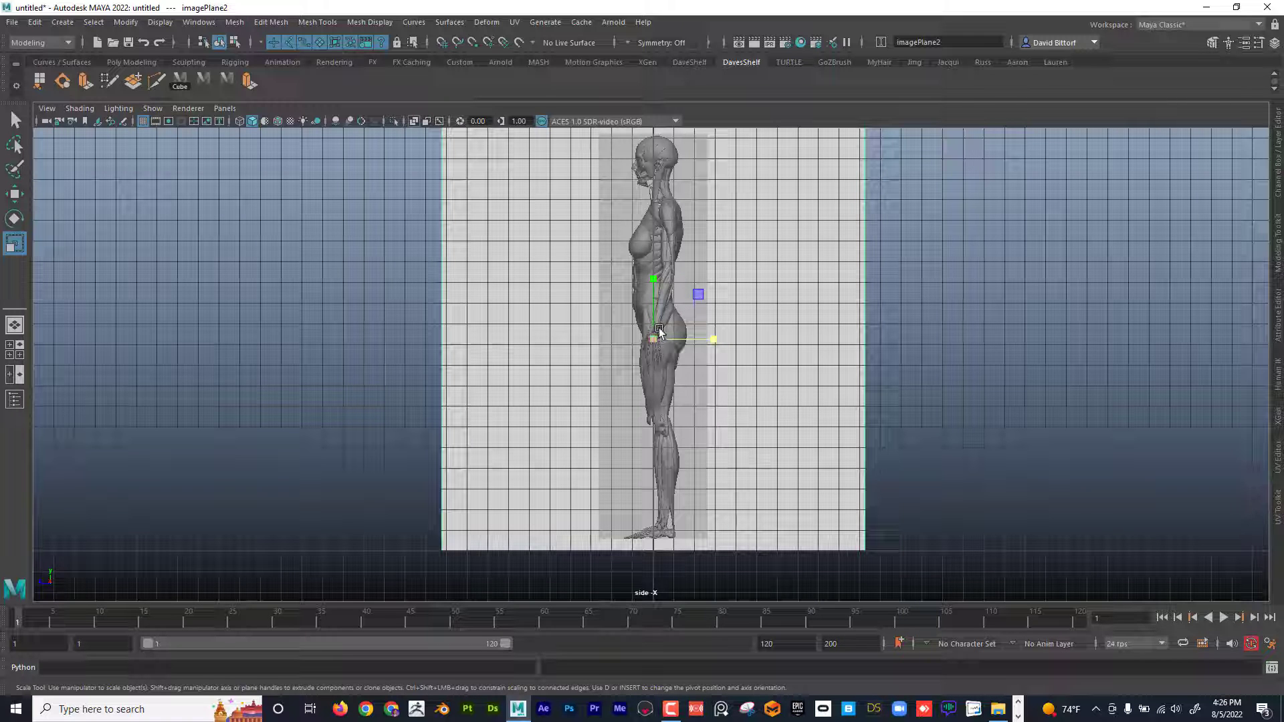
- Insert two horizontal edge loops on the cube in the front view, at the figure's chin and at the fingertips
{"action": "key", "text": "space"}
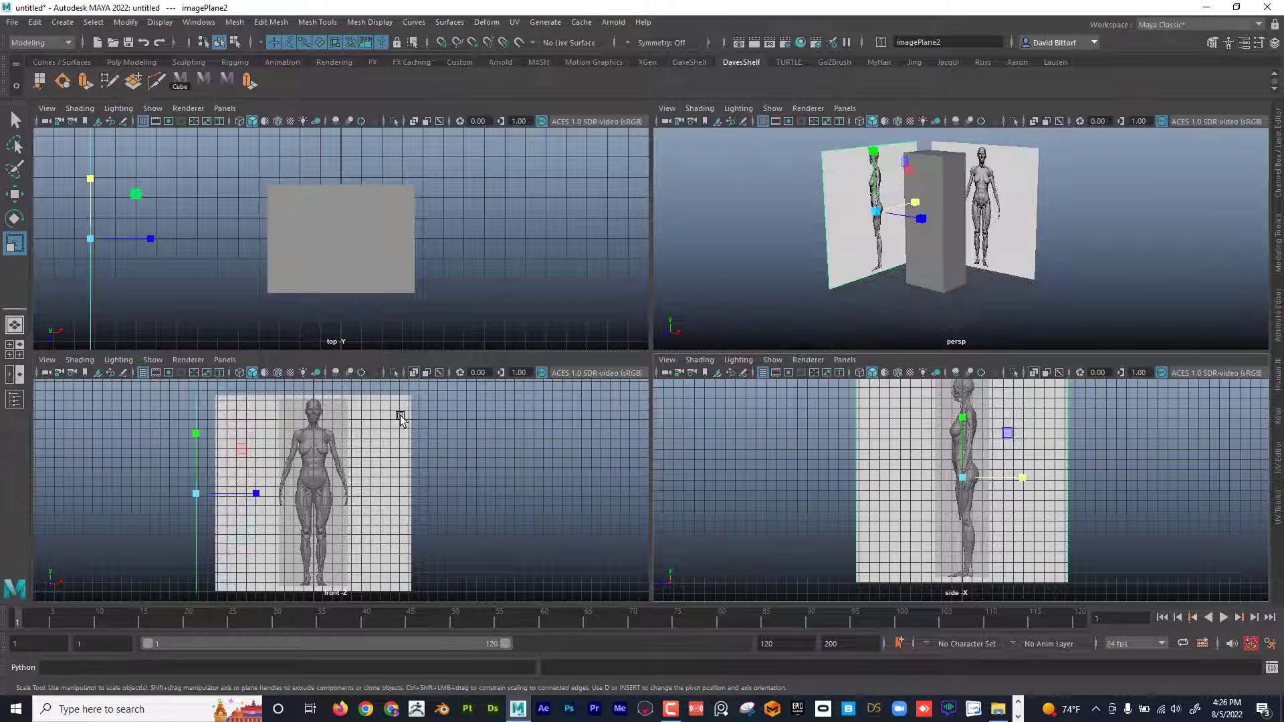
{"action": "key", "text": "space"}
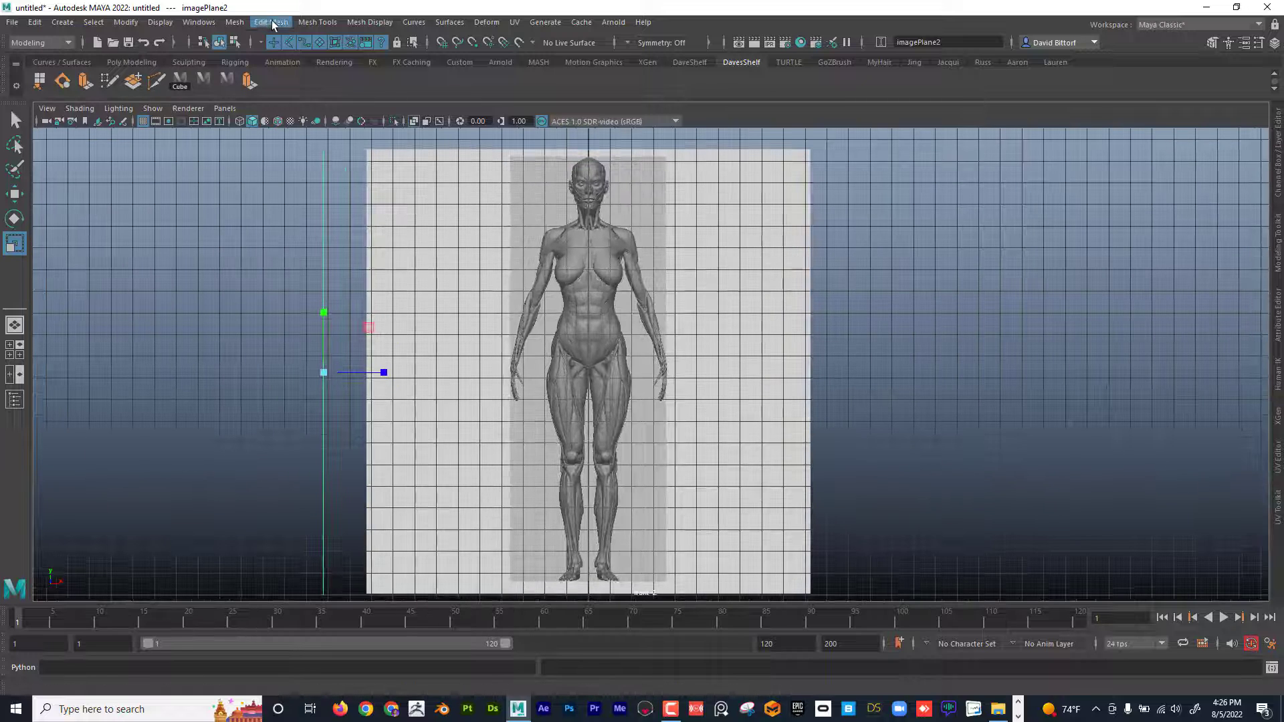
{"action": "left_click", "coordinate": [317, 22]}
{"action": "left_click", "coordinate": [396, 127]}
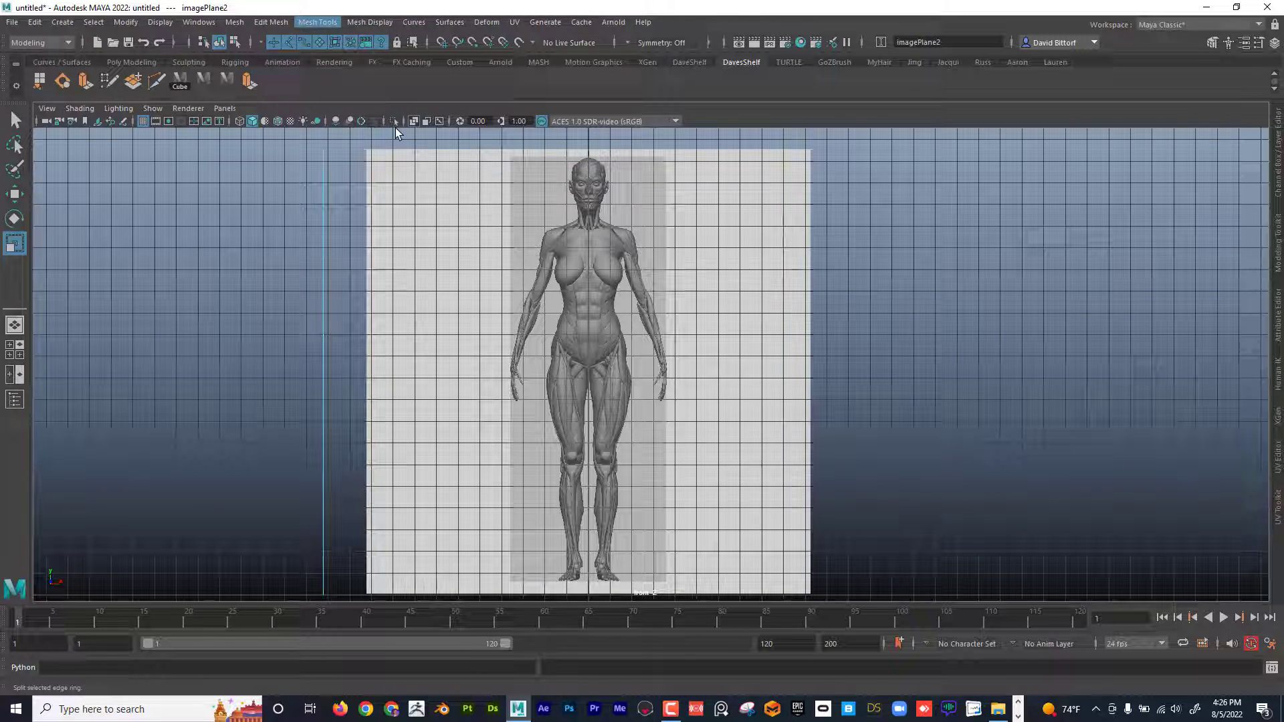
{"action": "left_click", "coordinate": [664, 202]}
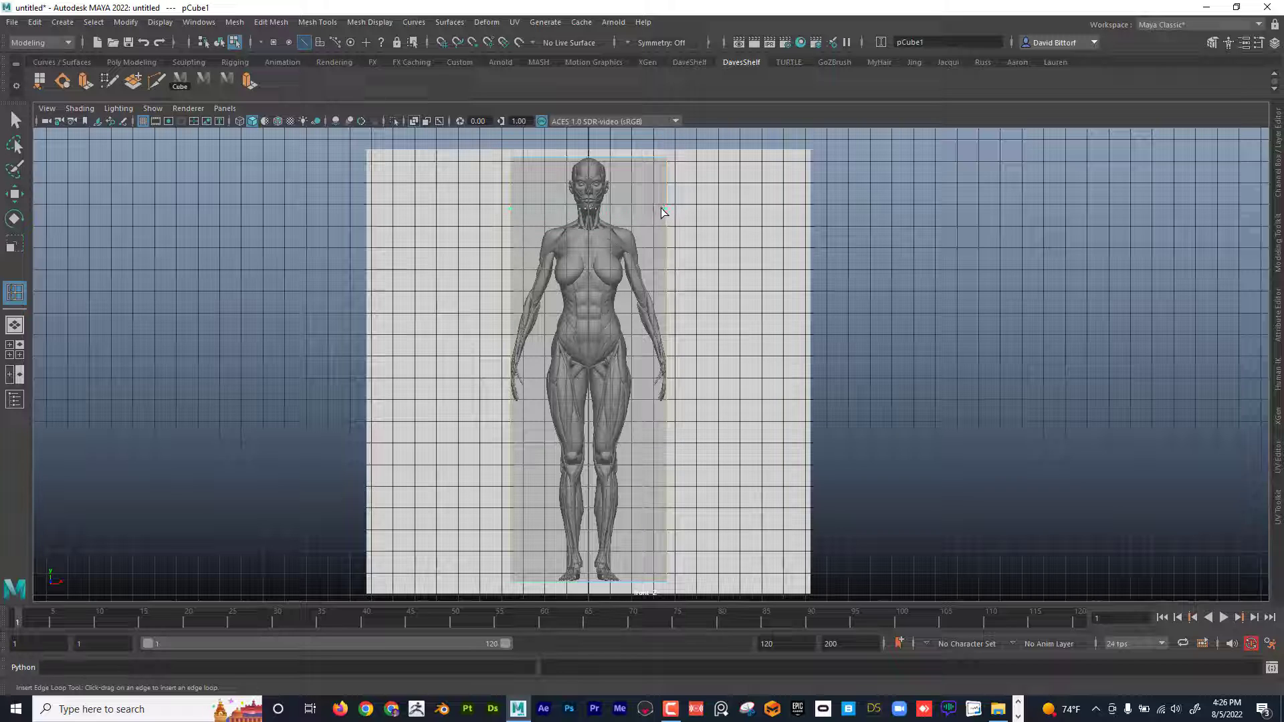
{"action": "left_click", "coordinate": [661, 209]}
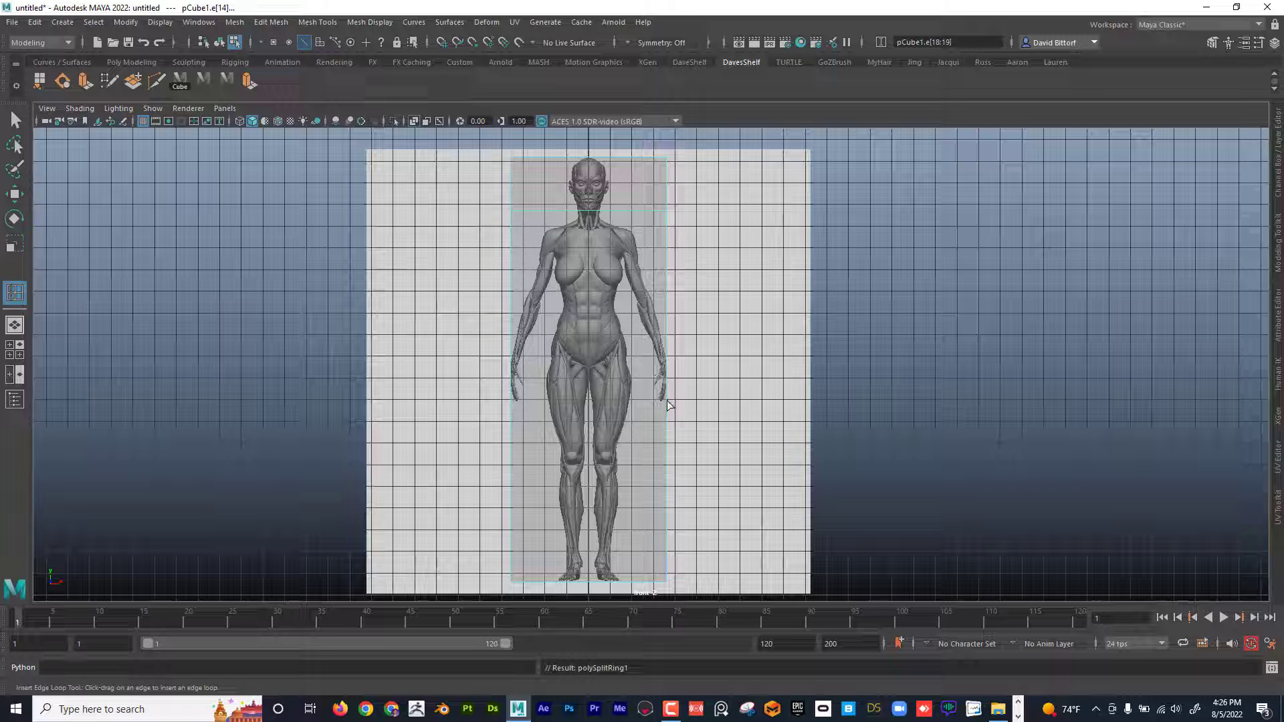
{"action": "left_click", "coordinate": [668, 404]}
- Examine how the cube's edge loops line up with the chin and fingertips in the side view, then view it in perspective
{"action": "key", "text": "space"}
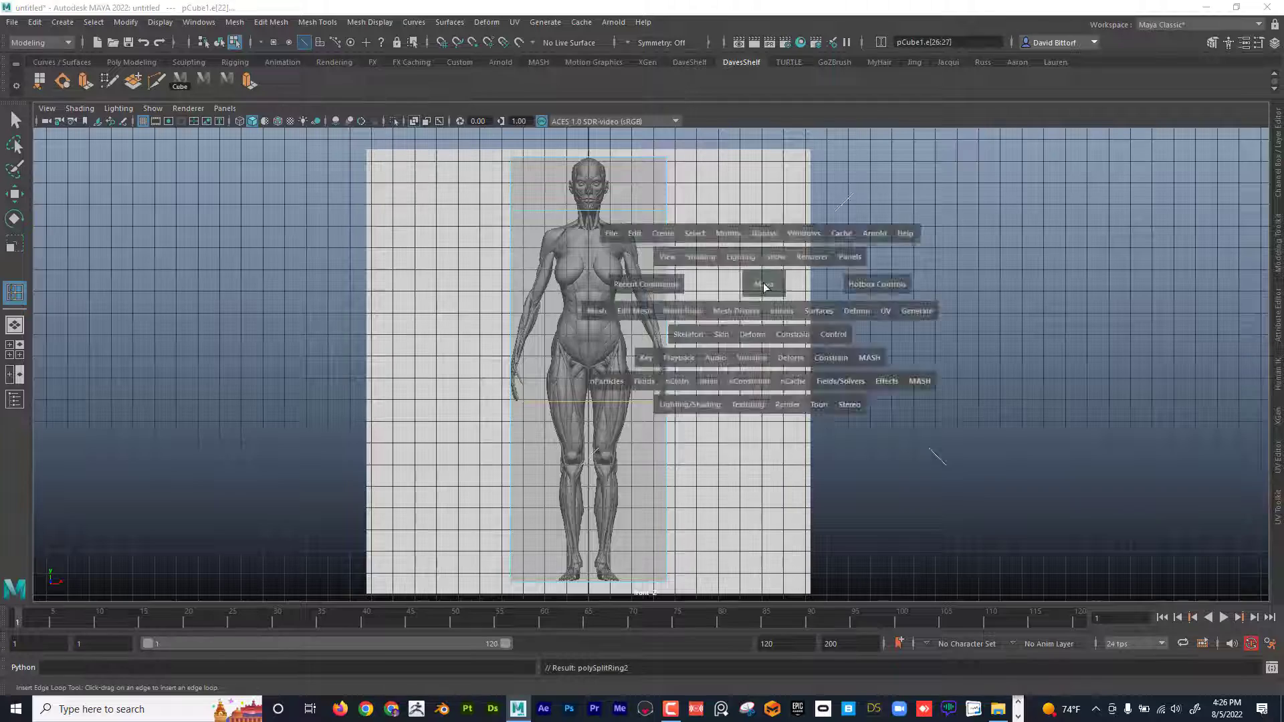
{"action": "key", "text": "space"}
{"action": "scroll", "coordinate": [699, 220], "scroll_direction": "up", "scroll_amount": 2}
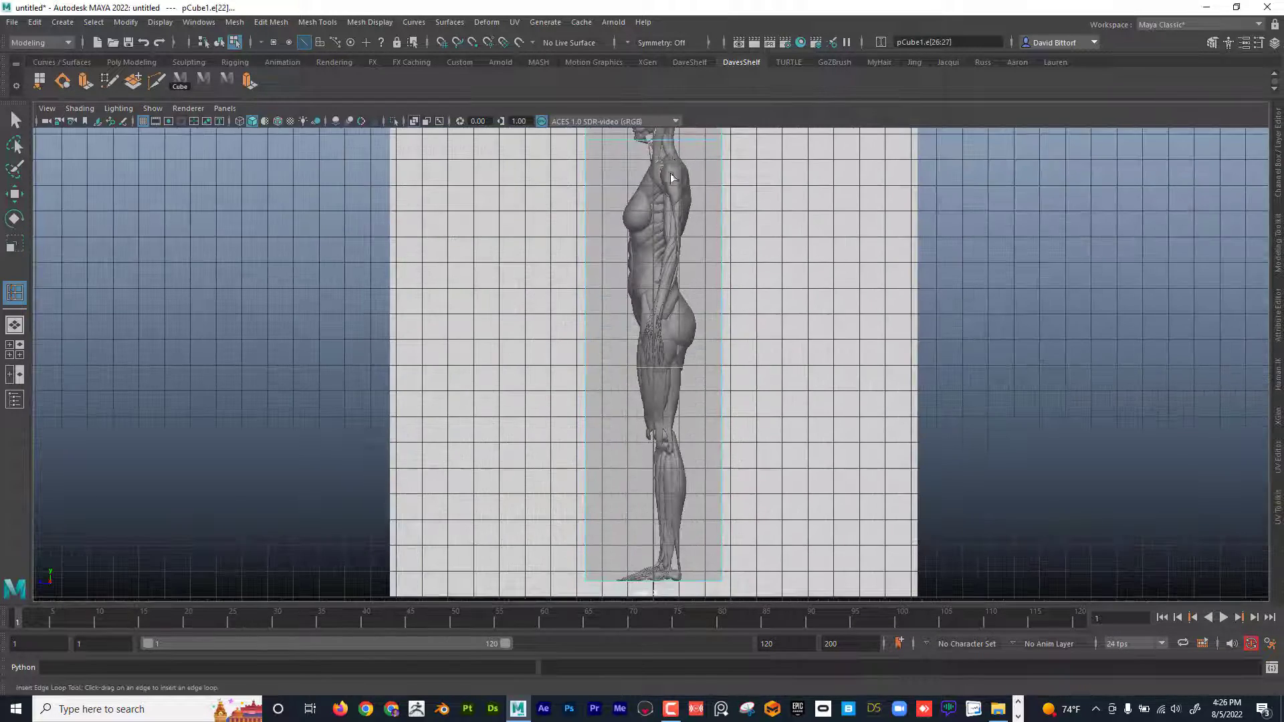
{"action": "middle_click_drag", "start_coordinate": [670, 175], "coordinate": [667, 193], "text": "alt"}
{"action": "right_click_drag", "start_coordinate": [740, 404], "coordinate": [424, 212], "text": "alt"}
{"action": "middle_click_drag", "start_coordinate": [424, 213], "coordinate": [424, 221], "text": "alt"}
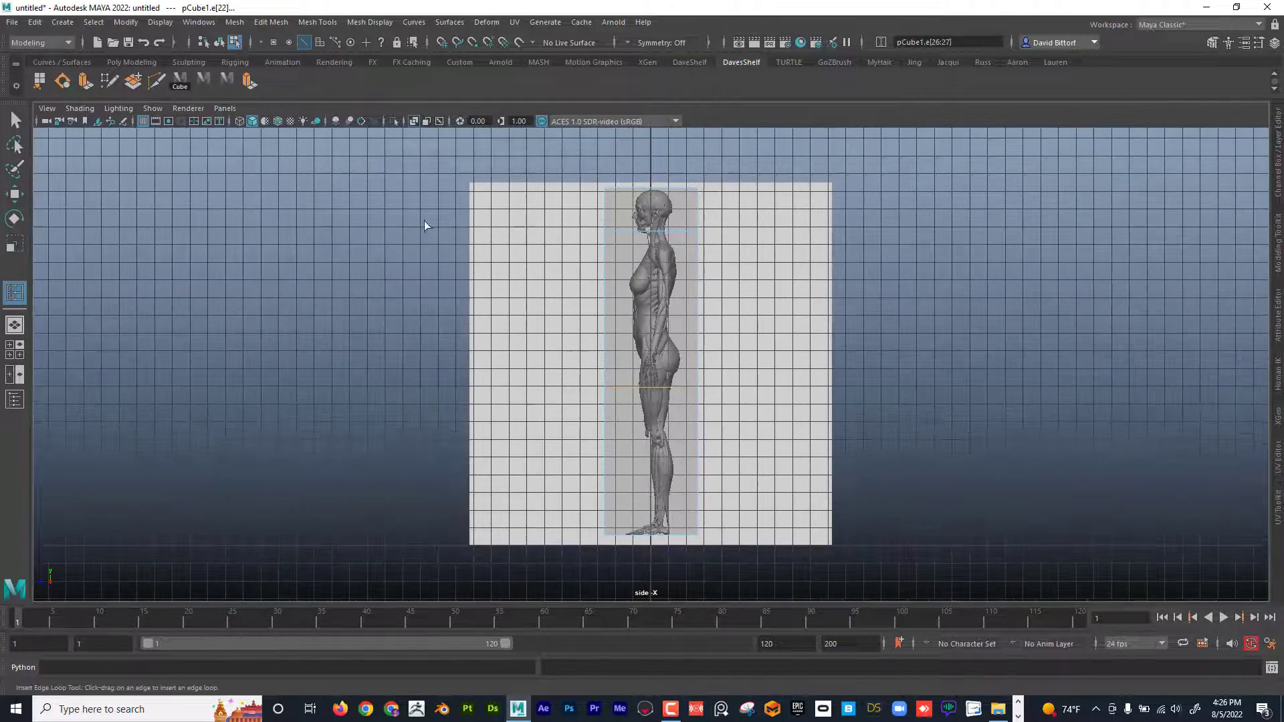
{"action": "left_click", "coordinate": [15, 326]}
{"action": "middle_click_drag", "start_coordinate": [640, 274], "coordinate": [668, 313], "text": "alt"}
{"action": "right_click_drag", "start_coordinate": [669, 314], "coordinate": [598, 251], "text": "alt"}
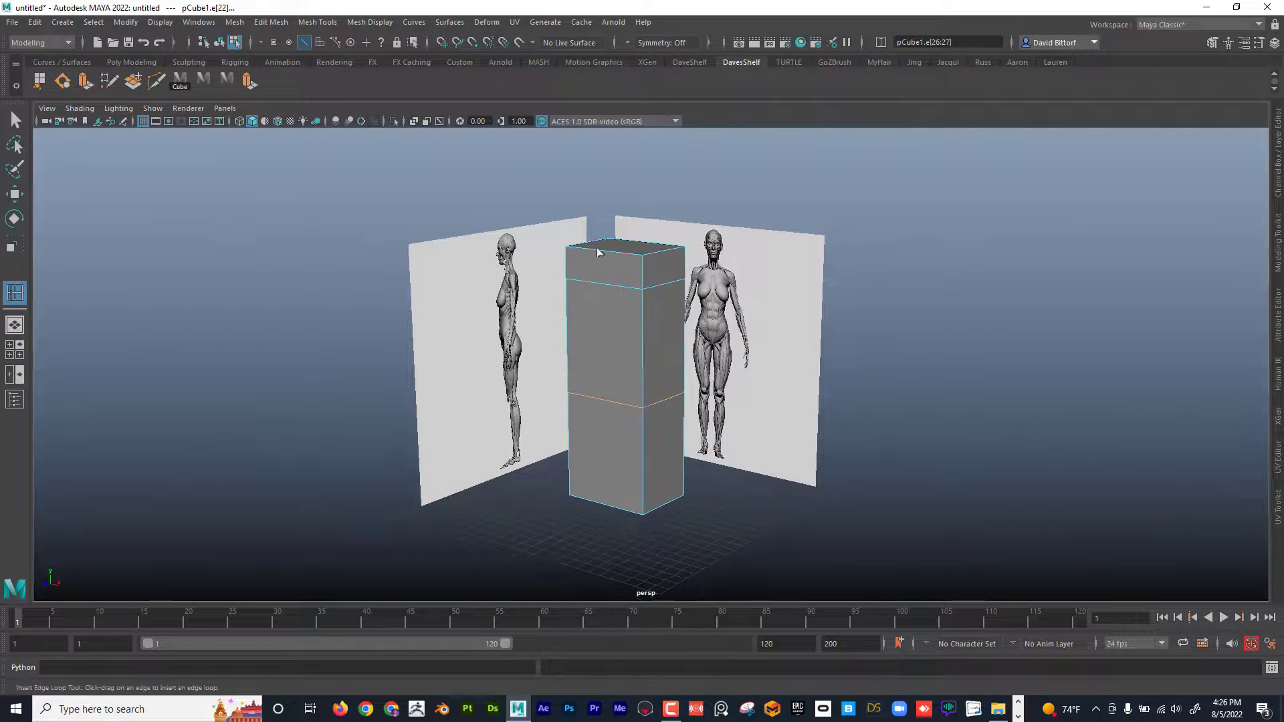
- Return the alignment cube to object mode and delete it
{"action": "left_click", "coordinate": [15, 119]}
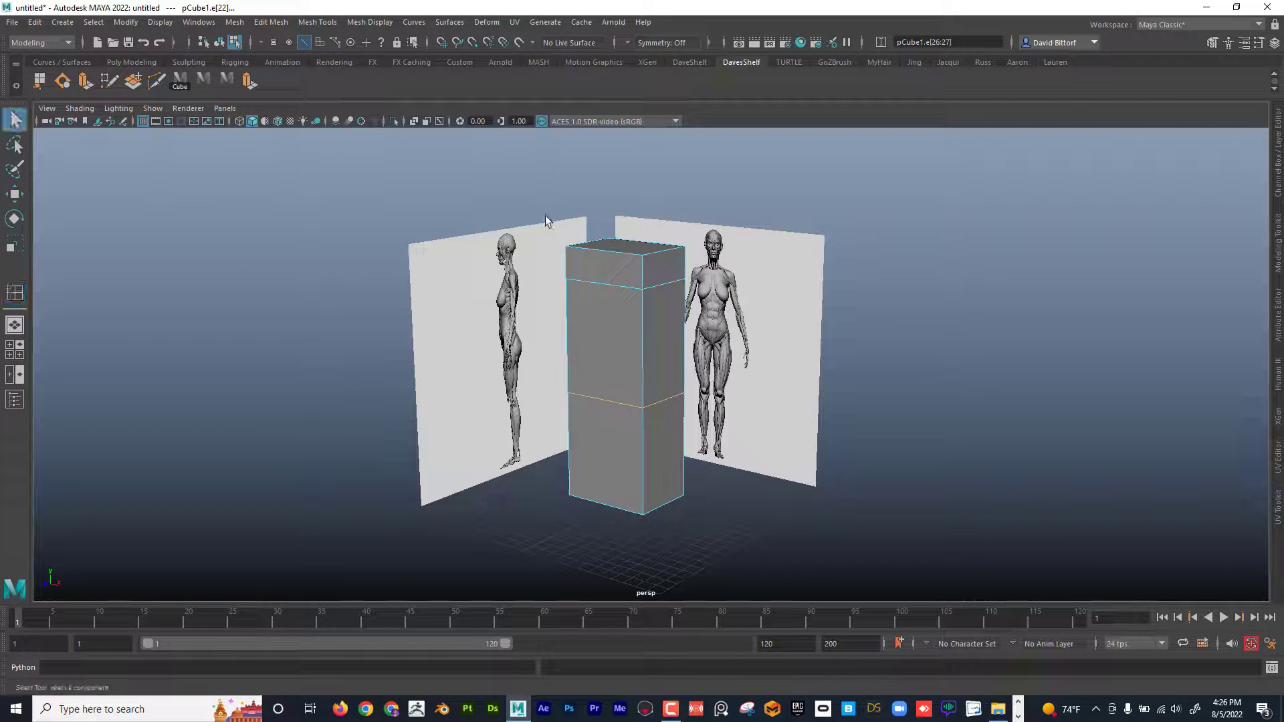
{"action": "right_click_drag", "start_coordinate": [614, 271], "coordinate": [674, 248]}
{"action": "key", "text": "Delete"}
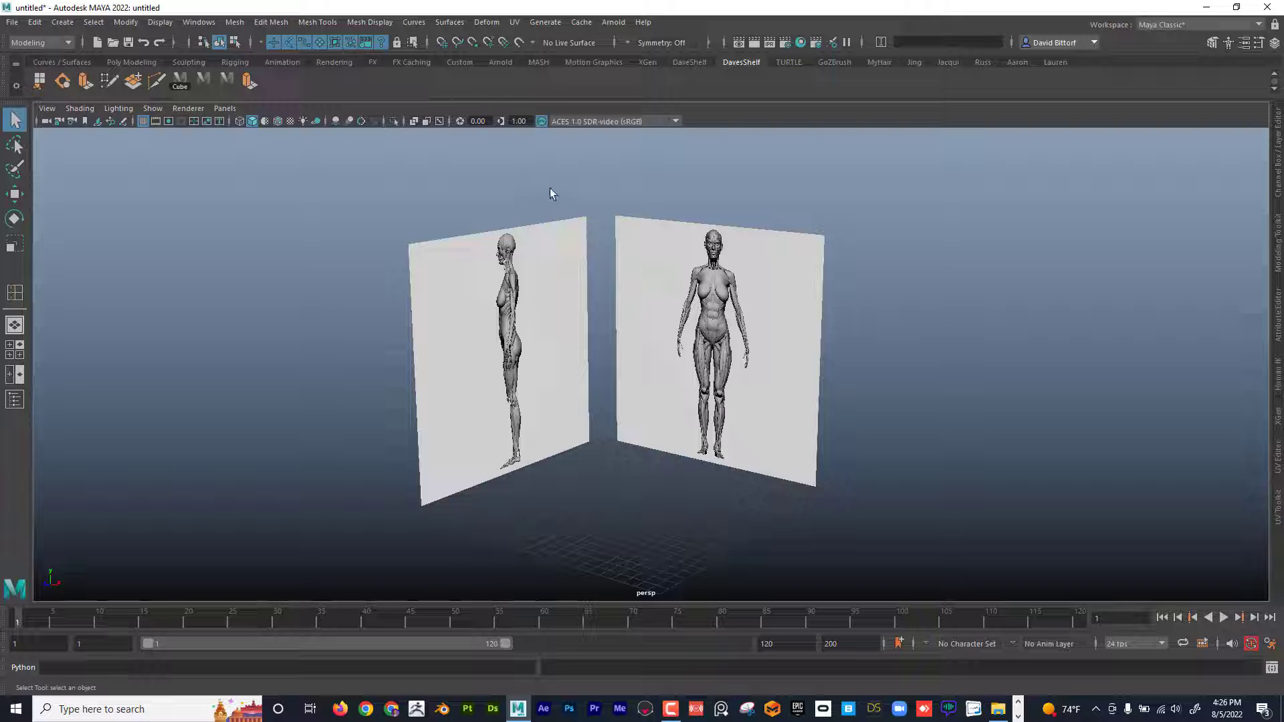
- Create a display layer containing both image planes and test it by toggling its visibility off and back on
{"action": "left_click", "coordinate": [636, 241]}
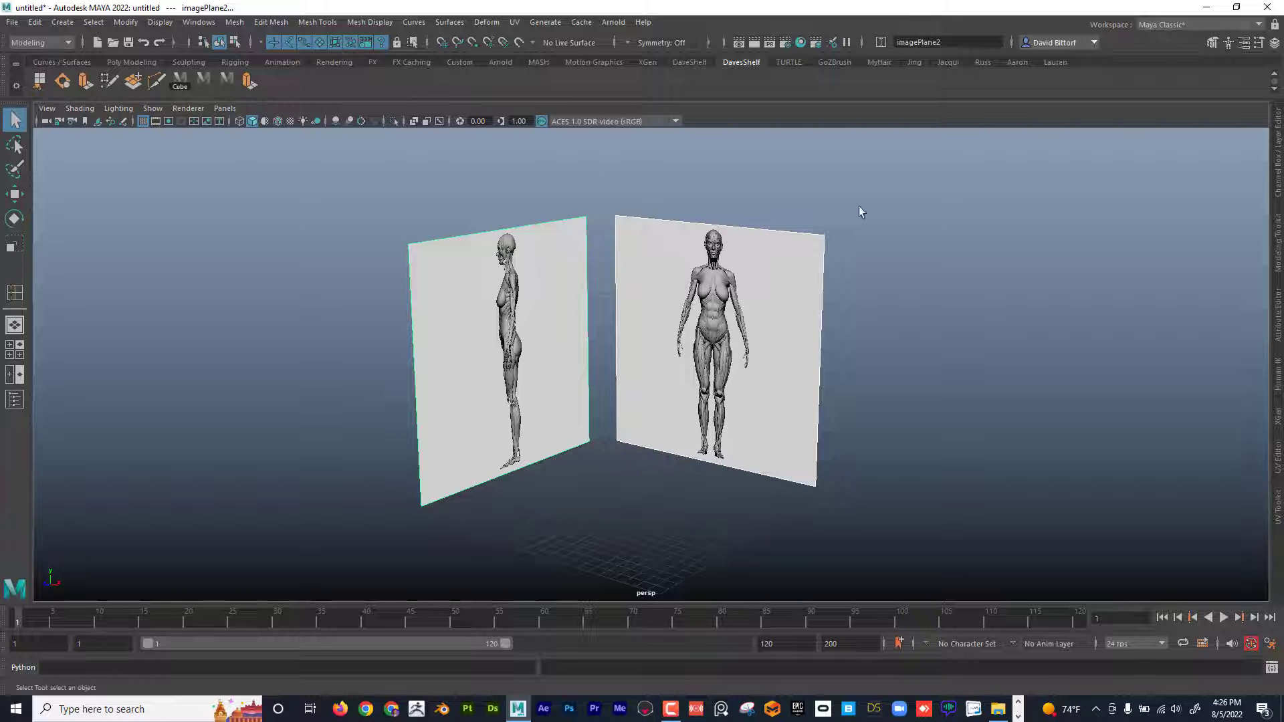
{"action": "left_click", "coordinate": [1278, 152]}
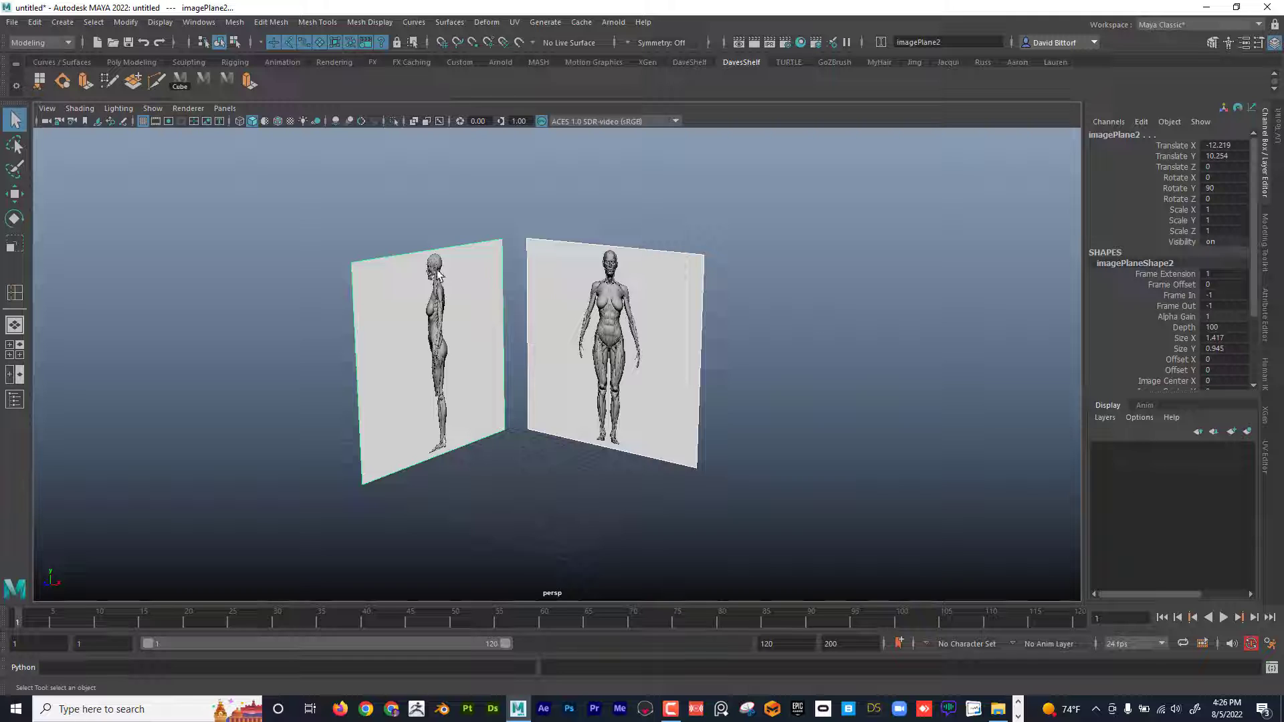
{"action": "left_click", "coordinate": [1246, 432]}
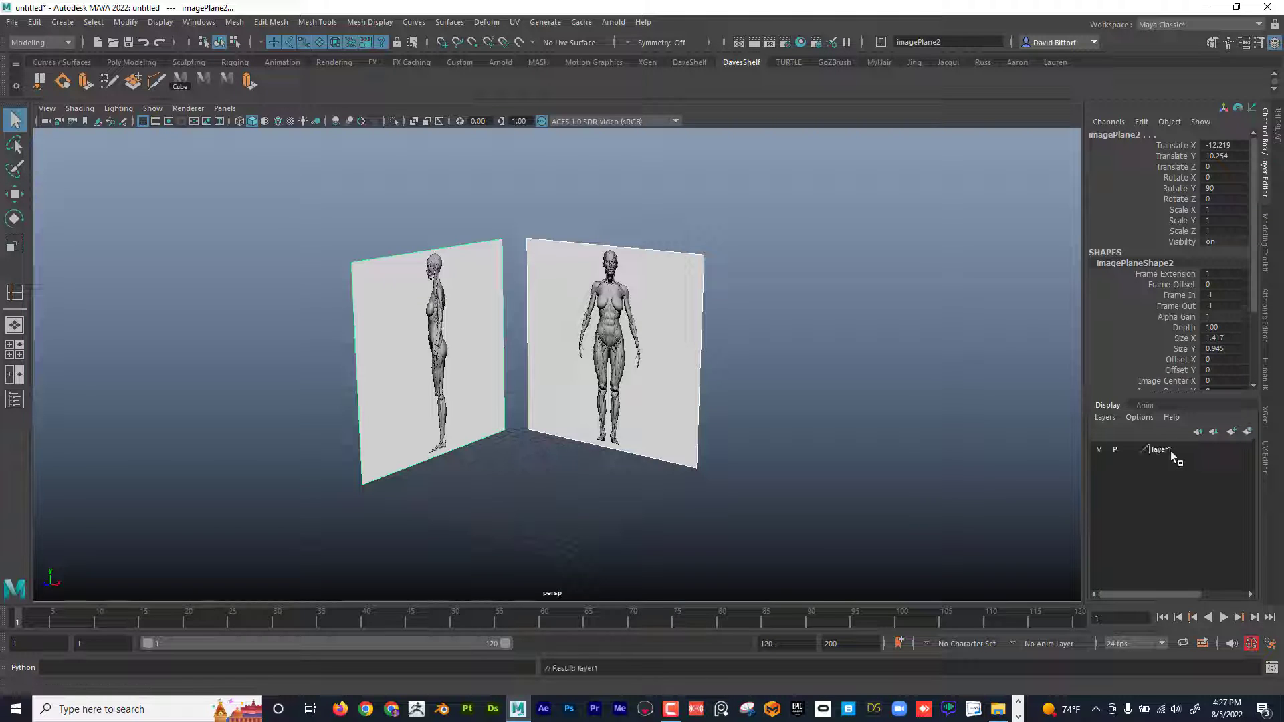
{"action": "left_click", "coordinate": [1100, 451]}
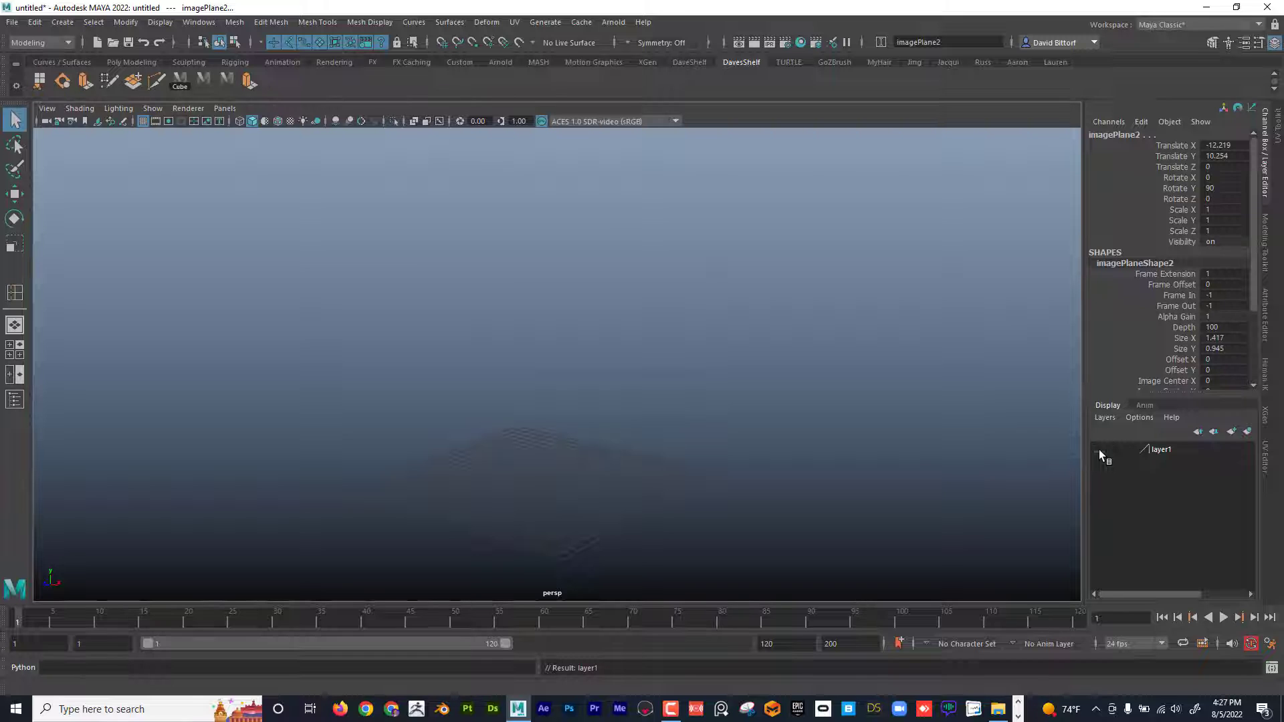
{"action": "left_click", "coordinate": [1100, 450]}
{"action": "left_click", "coordinate": [1100, 451]}
{"action": "left_click", "coordinate": [1100, 451]}
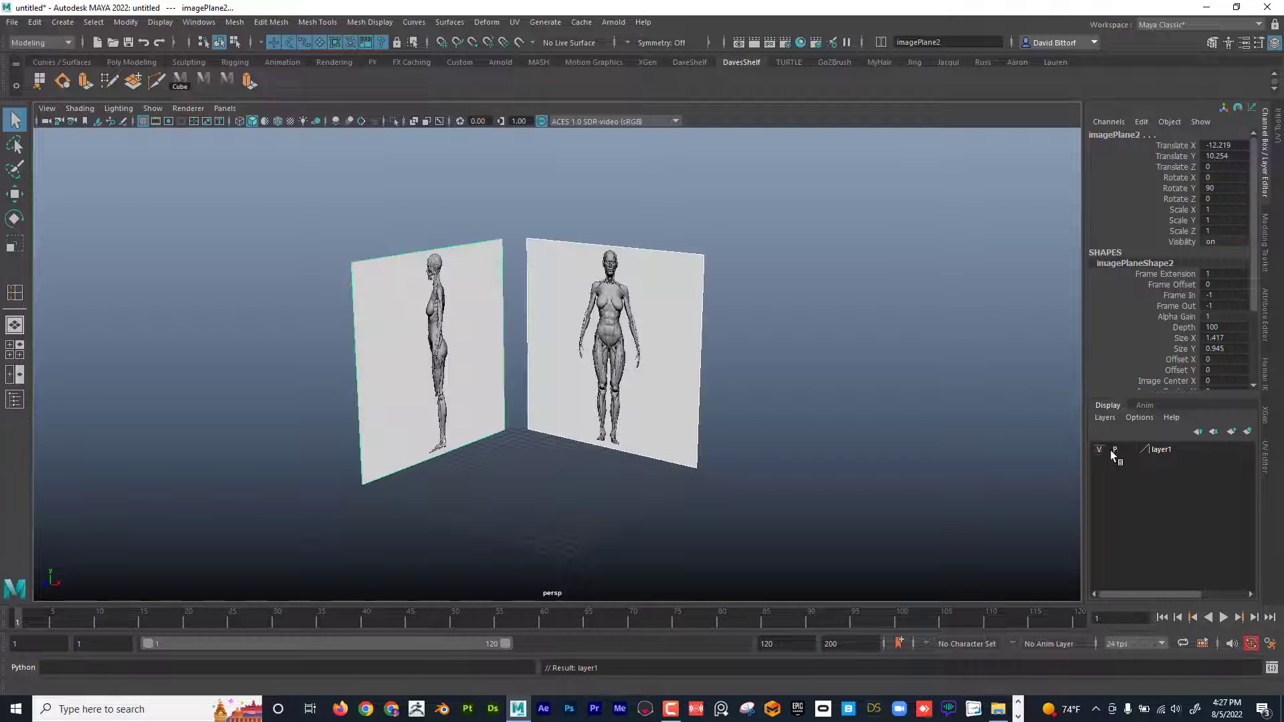
- Rename the image planes' display layer as IP and save the layer settings
{"action": "double_click", "coordinate": [1162, 451]}
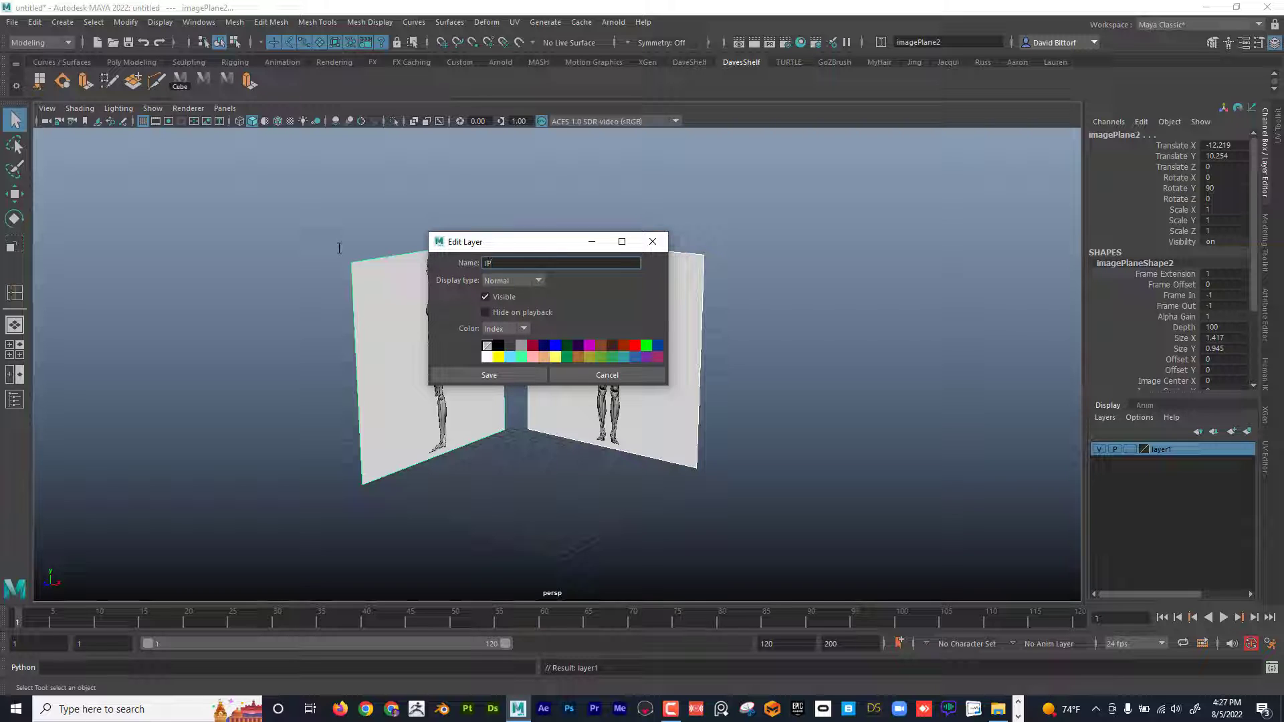
{"action": "type", "text": "IP"}
{"action": "key", "text": "Return"}
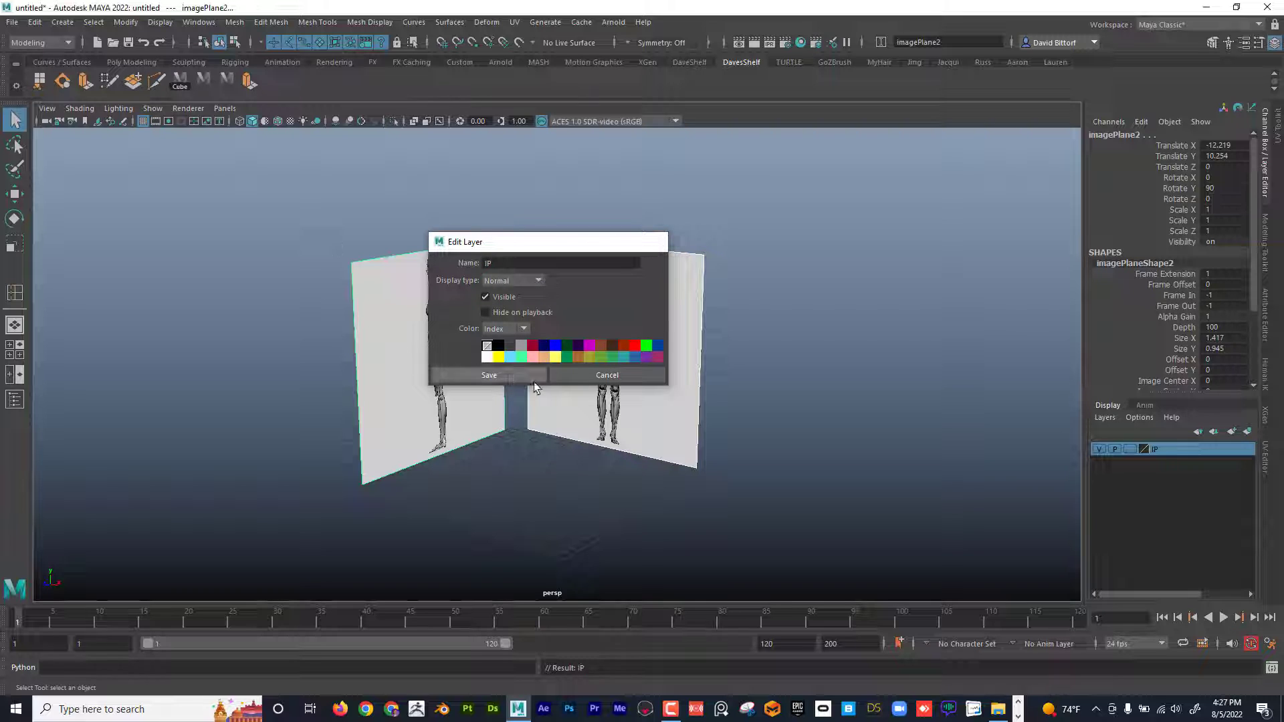
{"action": "left_click", "coordinate": [532, 376]}
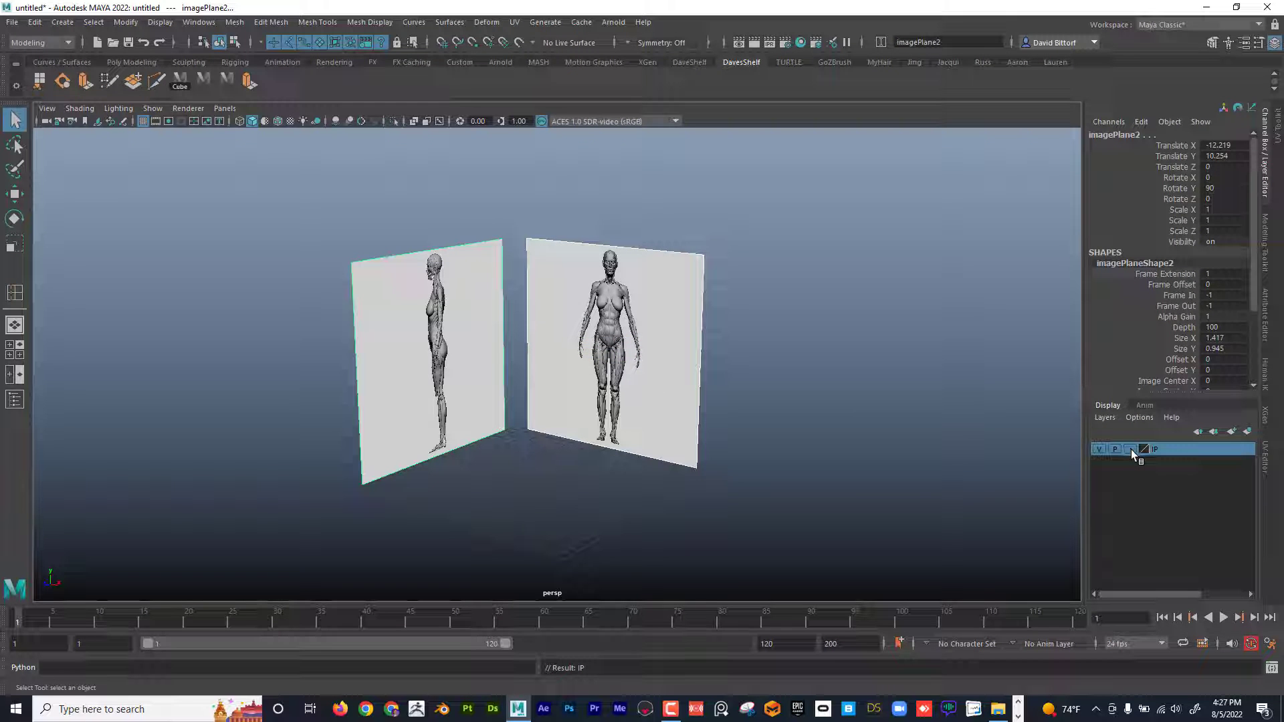
- Set the IP layer's display type to Reference, passing through Template, and test whether the image planes can still be selected
{"action": "left_click", "coordinate": [1130, 450]}
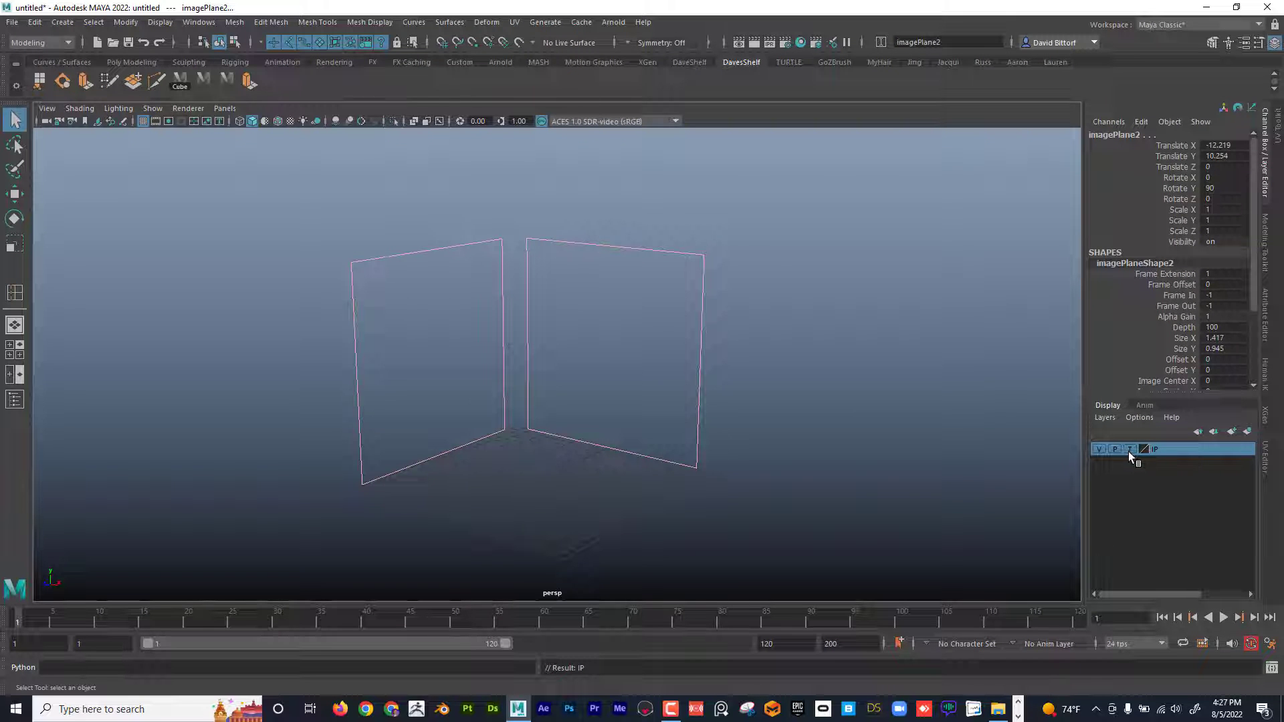
{"action": "left_click", "coordinate": [1130, 449]}
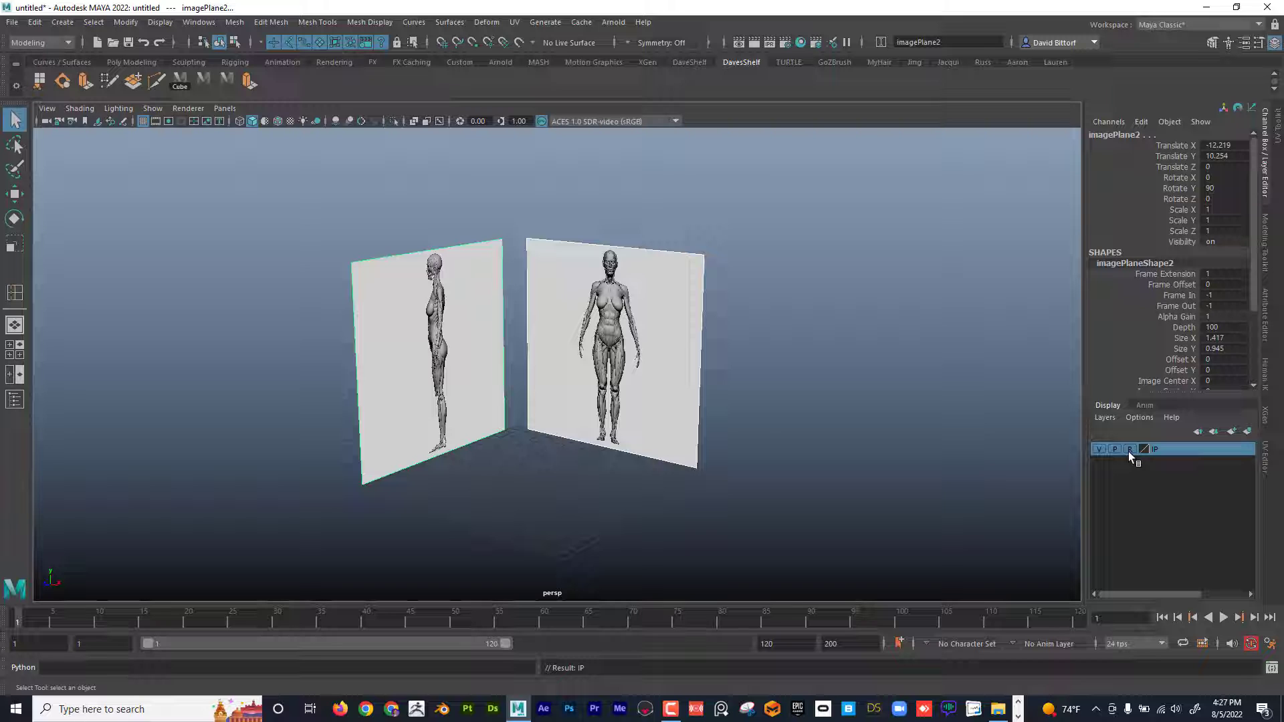
{"action": "left_click", "coordinate": [444, 234]}
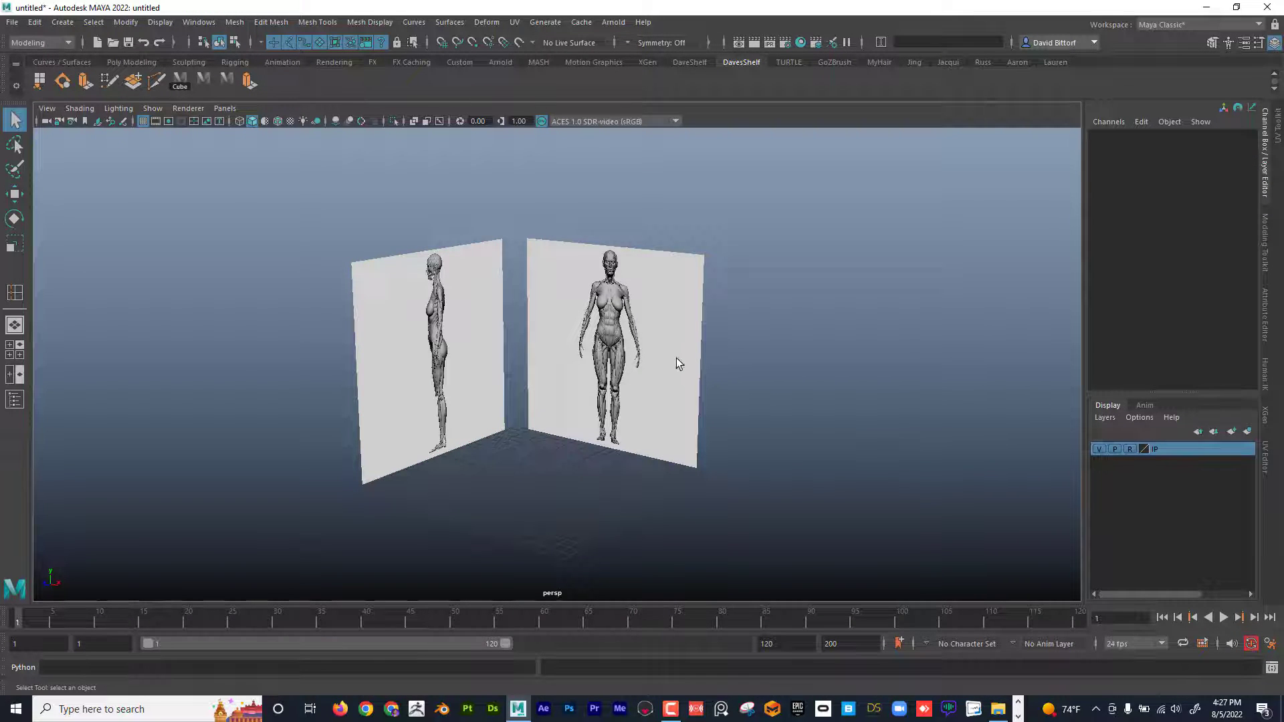
{"action": "left_click_drag", "start_coordinate": [677, 363], "coordinate": [627, 349], "text": "alt"}
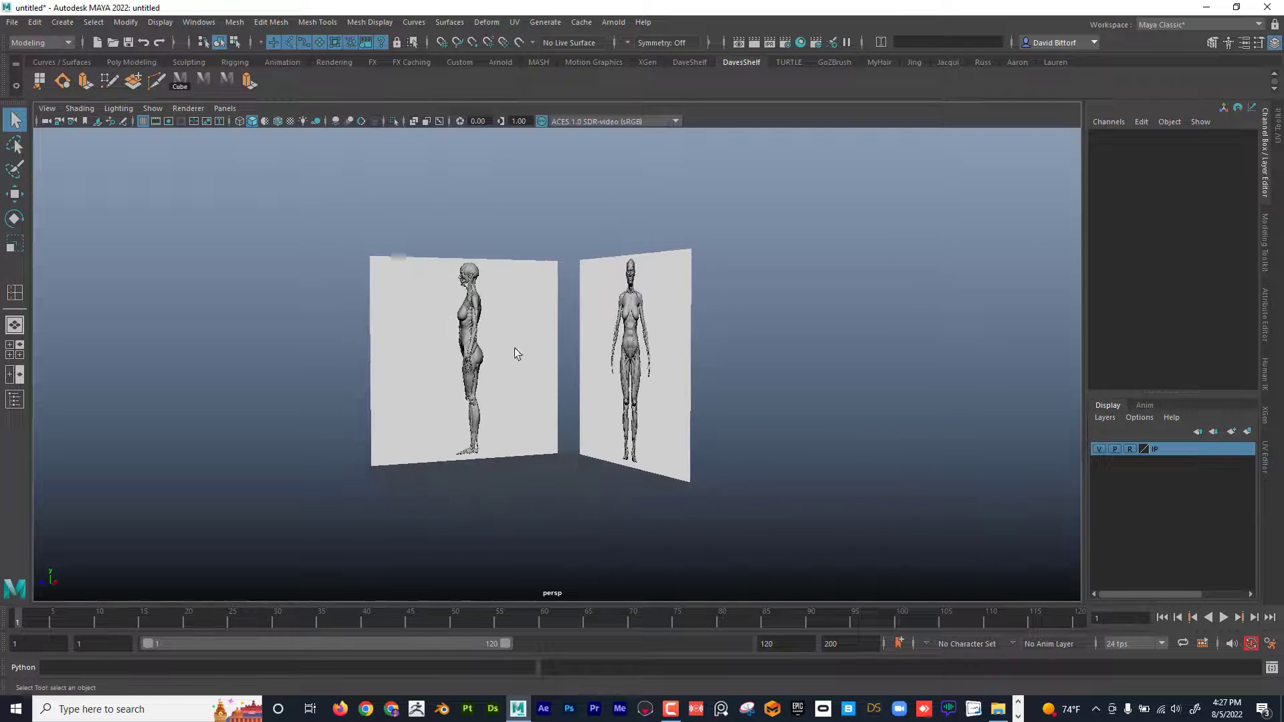
{"action": "left_click_drag", "start_coordinate": [517, 353], "coordinate": [578, 366], "text": "alt"}
- Create a polygon cube in the front view and raise it to about 11.35 in Y, at the figure's pelvis
{"action": "left_click", "coordinate": [15, 349]}
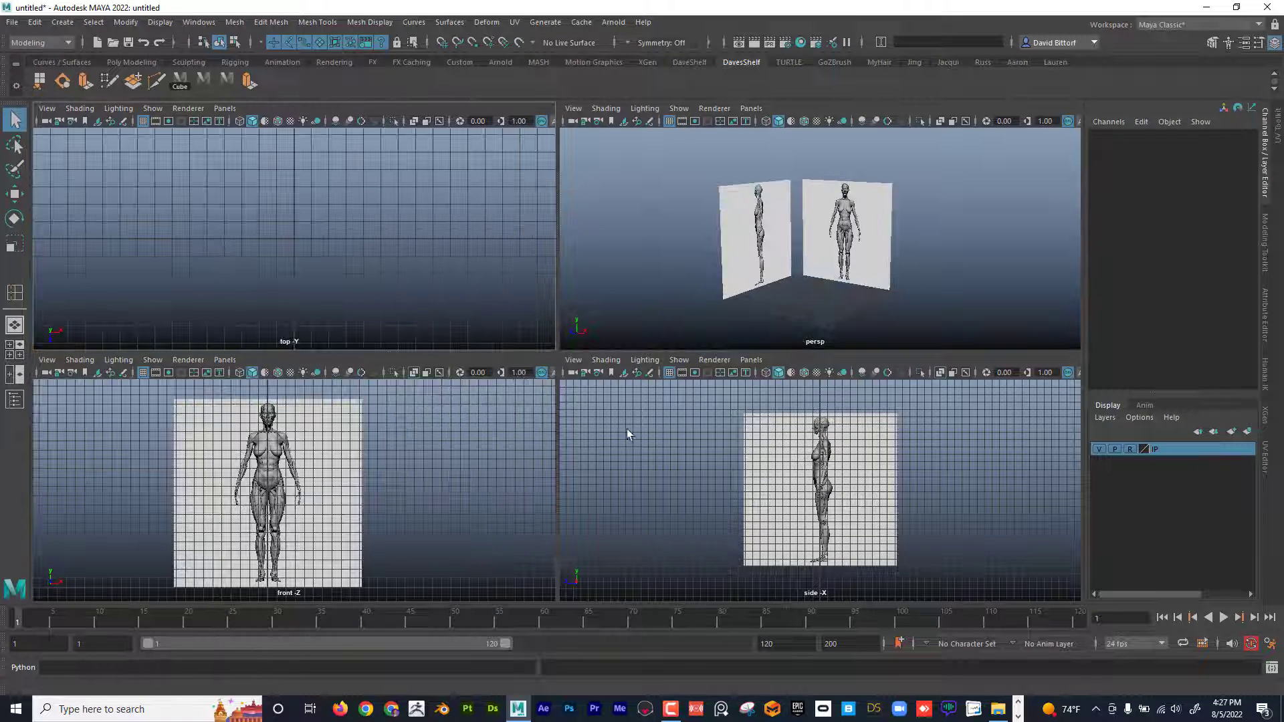
{"action": "key", "text": "space"}
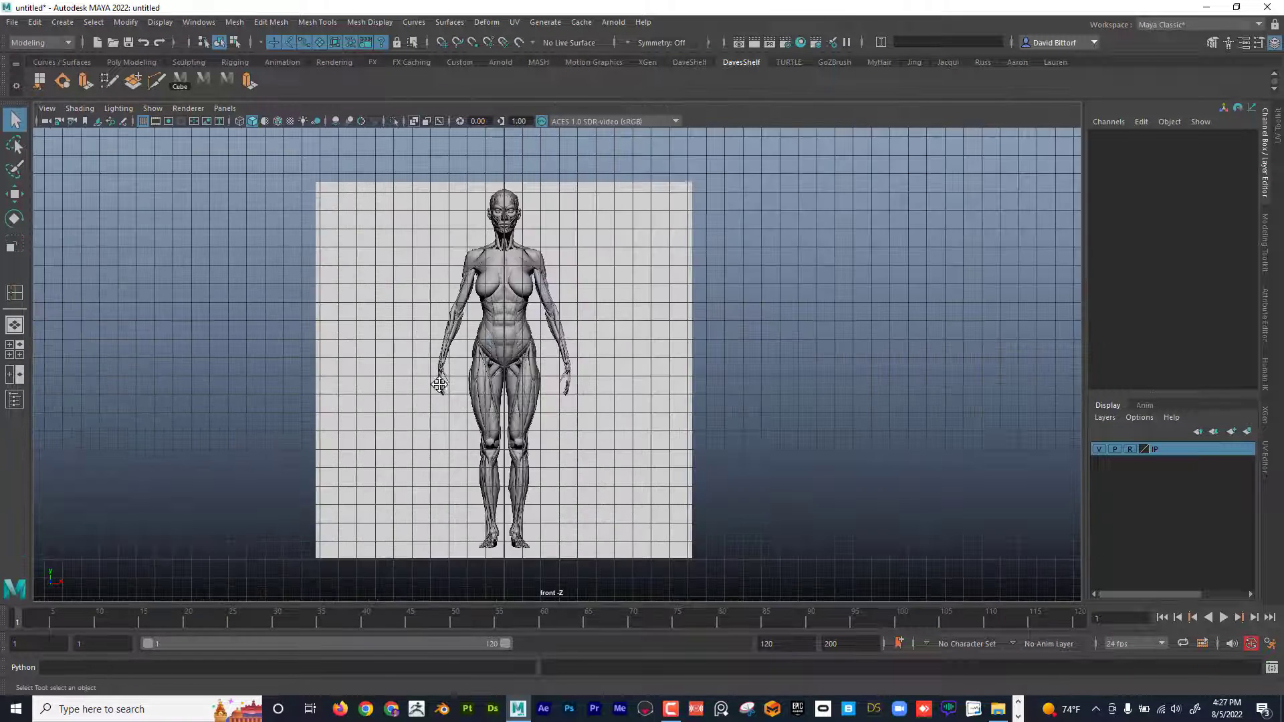
{"action": "left_click", "coordinate": [62, 22]}
{"action": "mouse_move", "coordinate": [113, 60]}
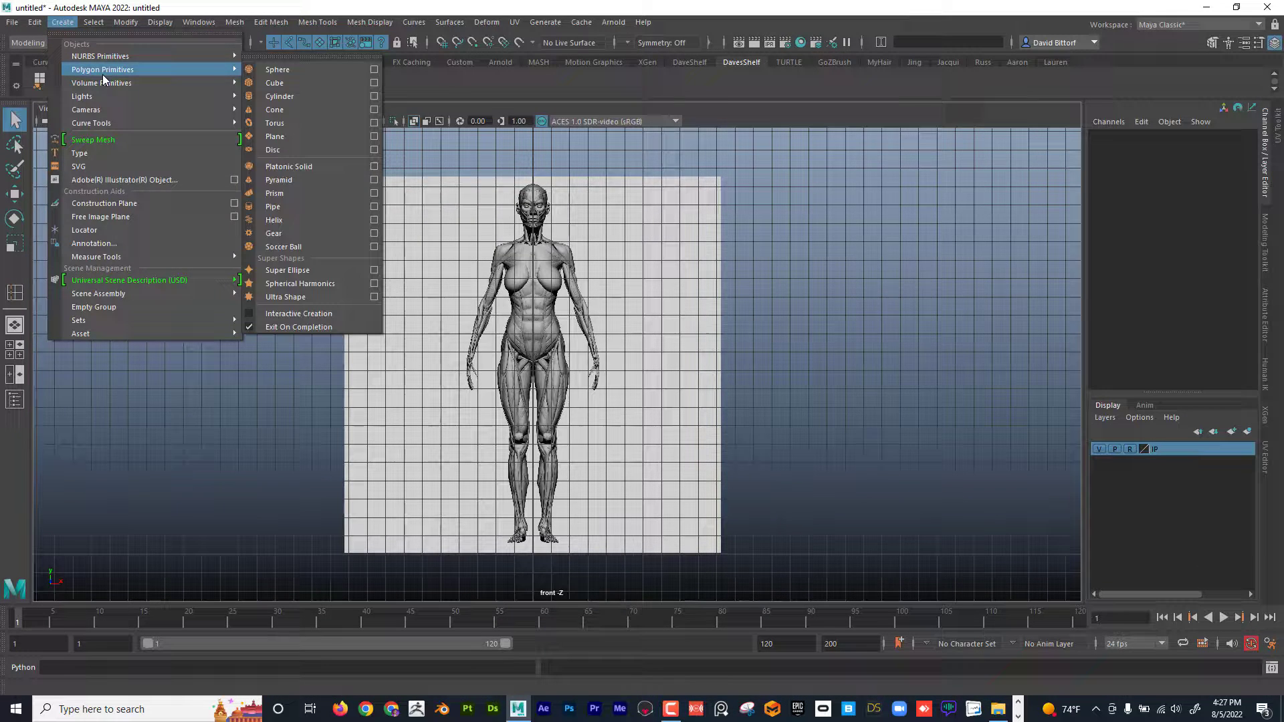
{"action": "left_click", "coordinate": [314, 81]}
{"action": "left_click", "coordinate": [18, 194]}
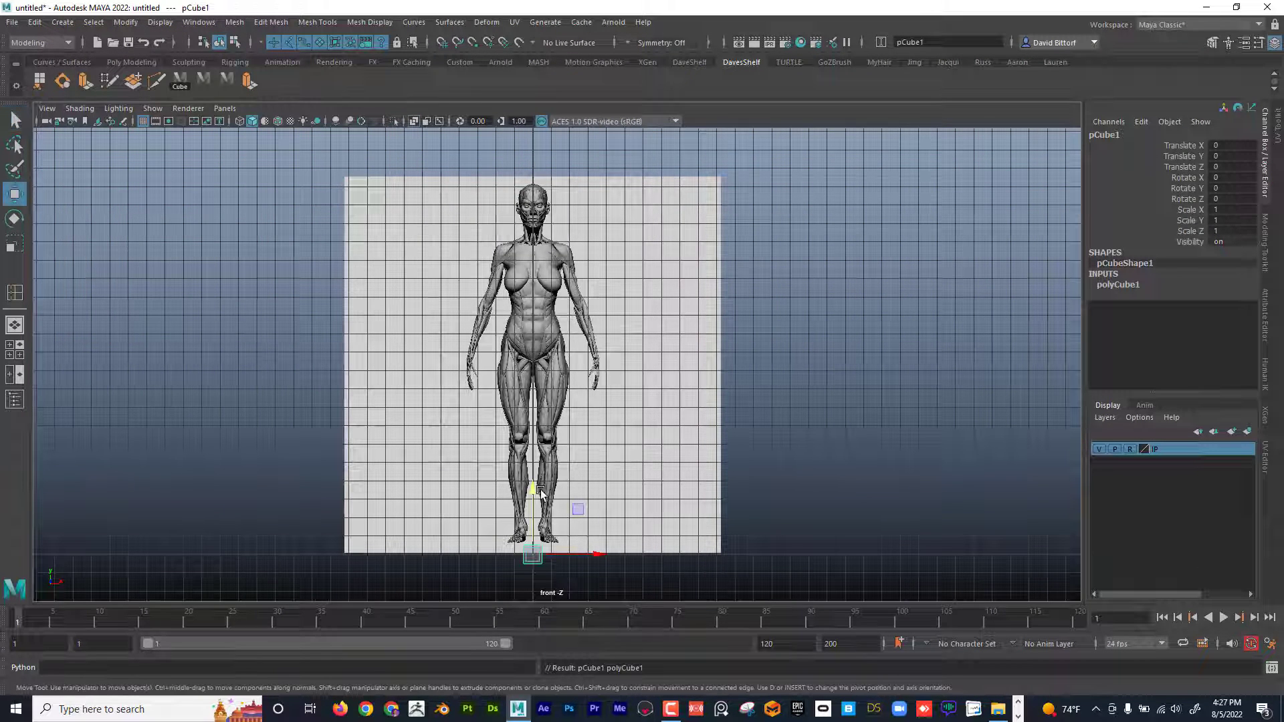
{"action": "left_click_drag", "start_coordinate": [537, 487], "coordinate": [538, 278]}
- Scale the cube uniformly to about 7.51 over the torso, undo the scaling and clear the selection
{"action": "left_click", "coordinate": [15, 244]}
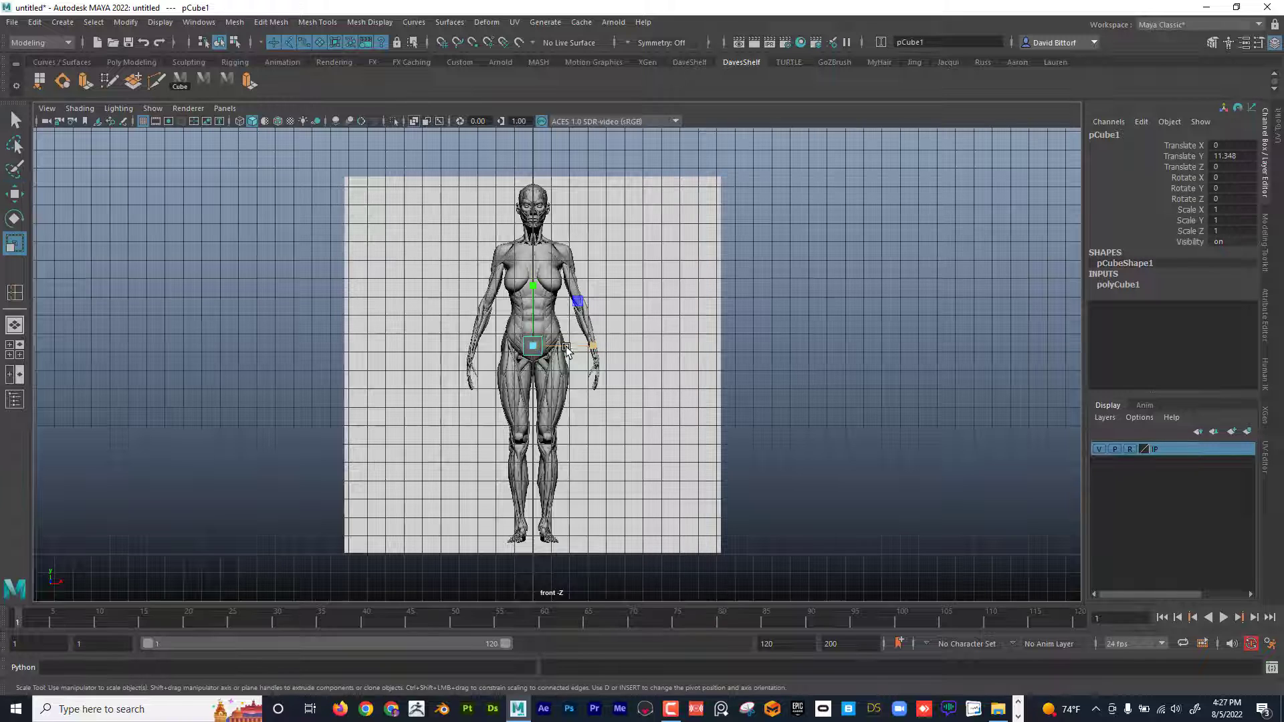
{"action": "left_click_drag", "start_coordinate": [534, 348], "coordinate": [637, 367]}
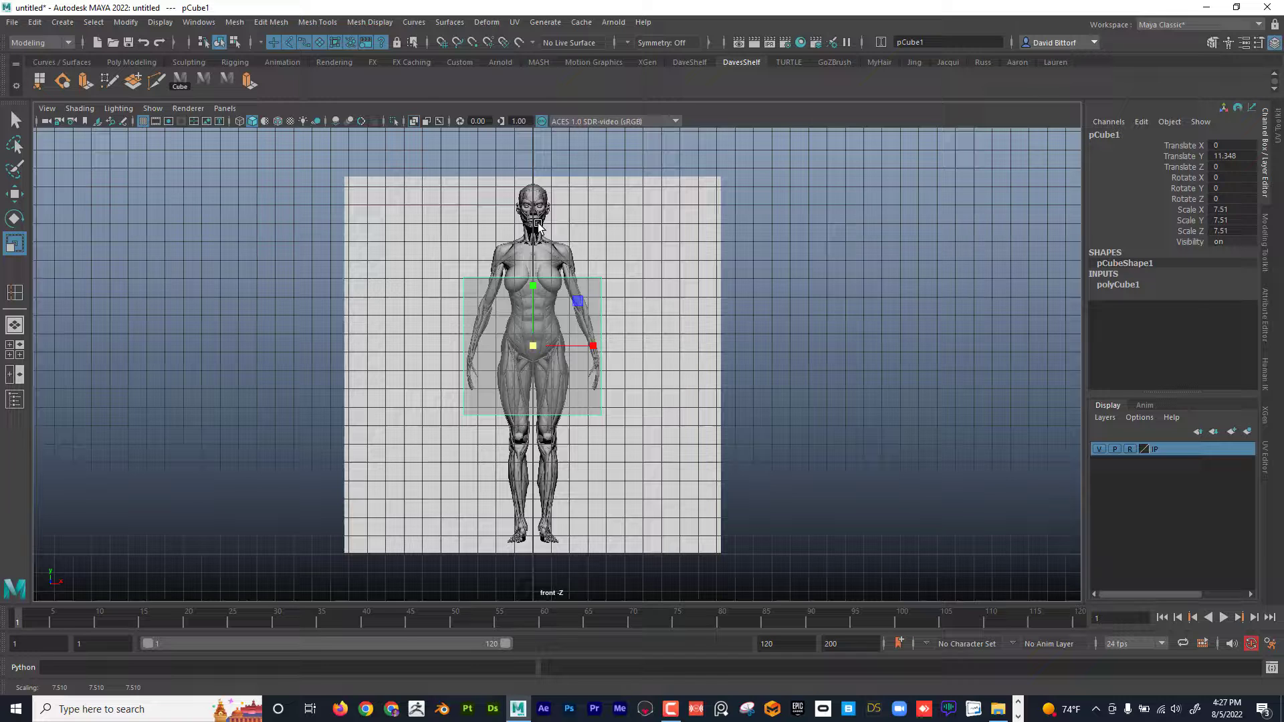
{"action": "key", "text": "ctrl+z"}
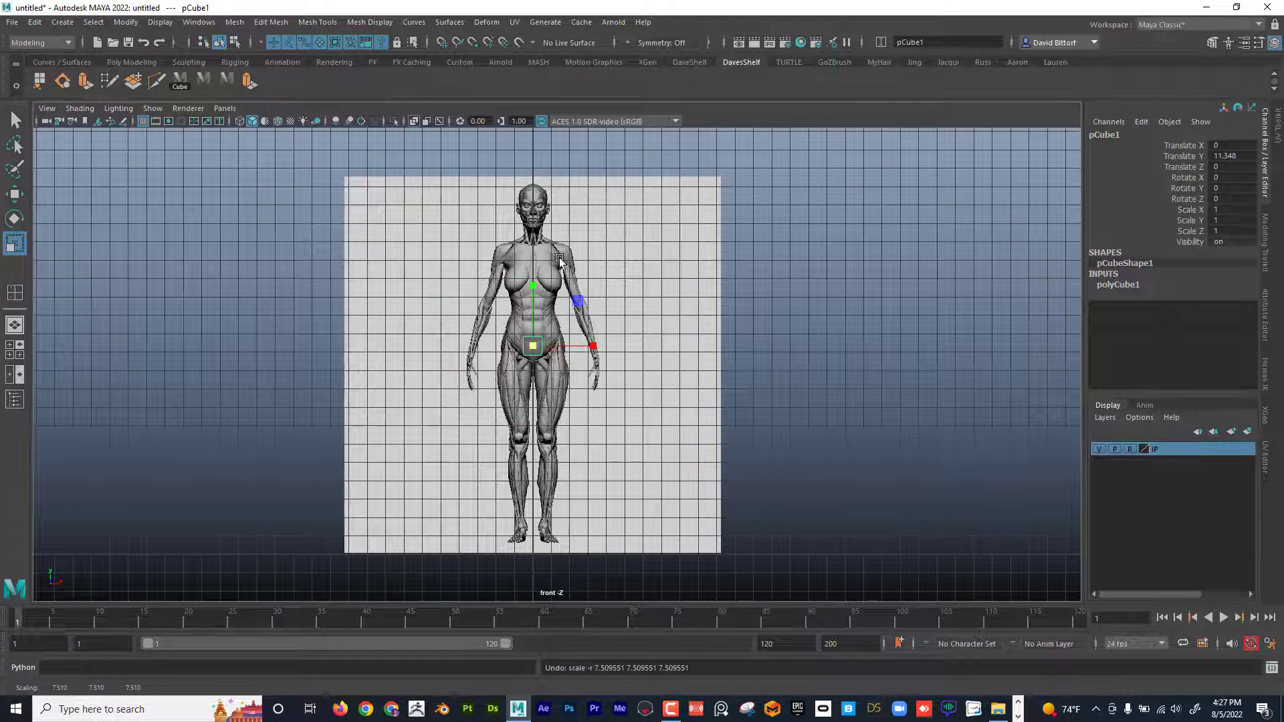
{"action": "left_click", "coordinate": [575, 325]}
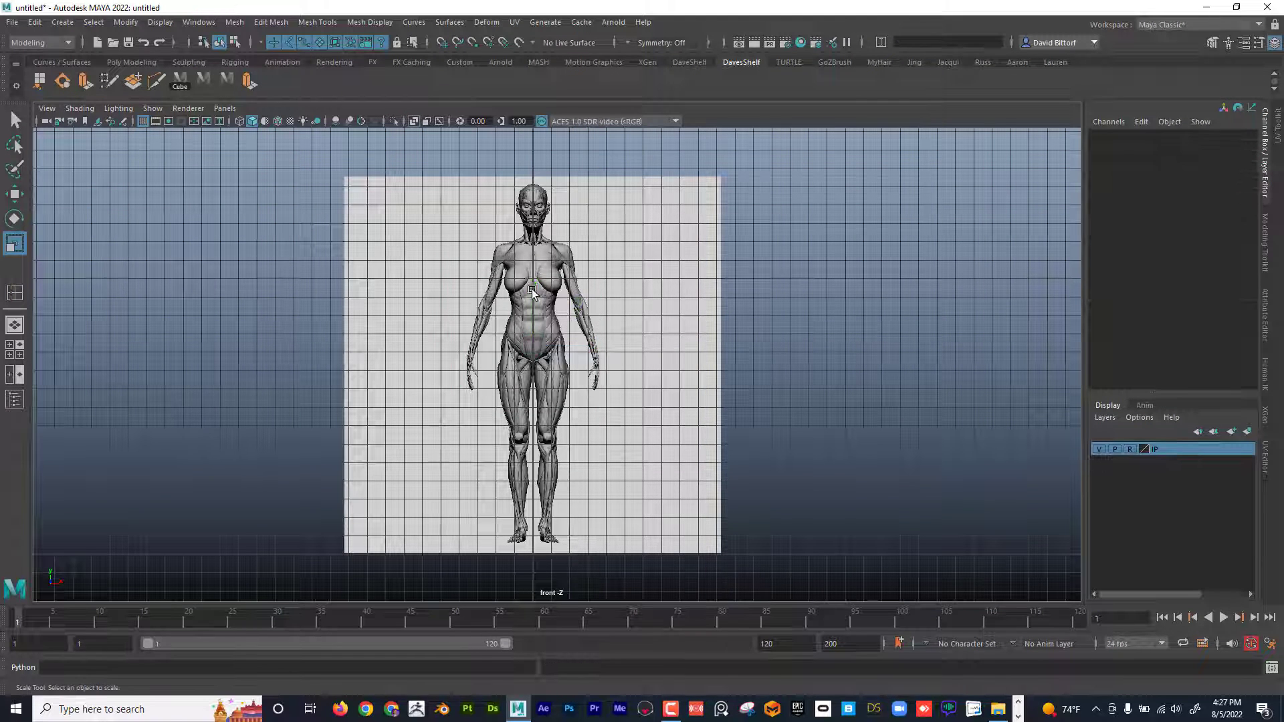
- Examine the front and side image planes from several angles in the perspective view
{"action": "left_click", "coordinate": [225, 109]}
{"action": "left_click", "coordinate": [390, 122]}
{"action": "left_click_drag", "start_coordinate": [682, 346], "coordinate": [595, 368], "text": "alt"}
{"action": "middle_click_drag", "start_coordinate": [582, 368], "coordinate": [632, 368], "text": "alt"}
{"action": "right_click_drag", "start_coordinate": [632, 369], "coordinate": [672, 370], "text": "alt"}
{"action": "mouse_move", "coordinate": [672, 370]}
{"action": "left_mouse_down", "text": "alt"}
{"action": "mouse_move", "coordinate": [699, 370]}
{"action": "mouse_move", "coordinate": [689, 367]}
{"action": "left_mouse_up", "text": "alt"}
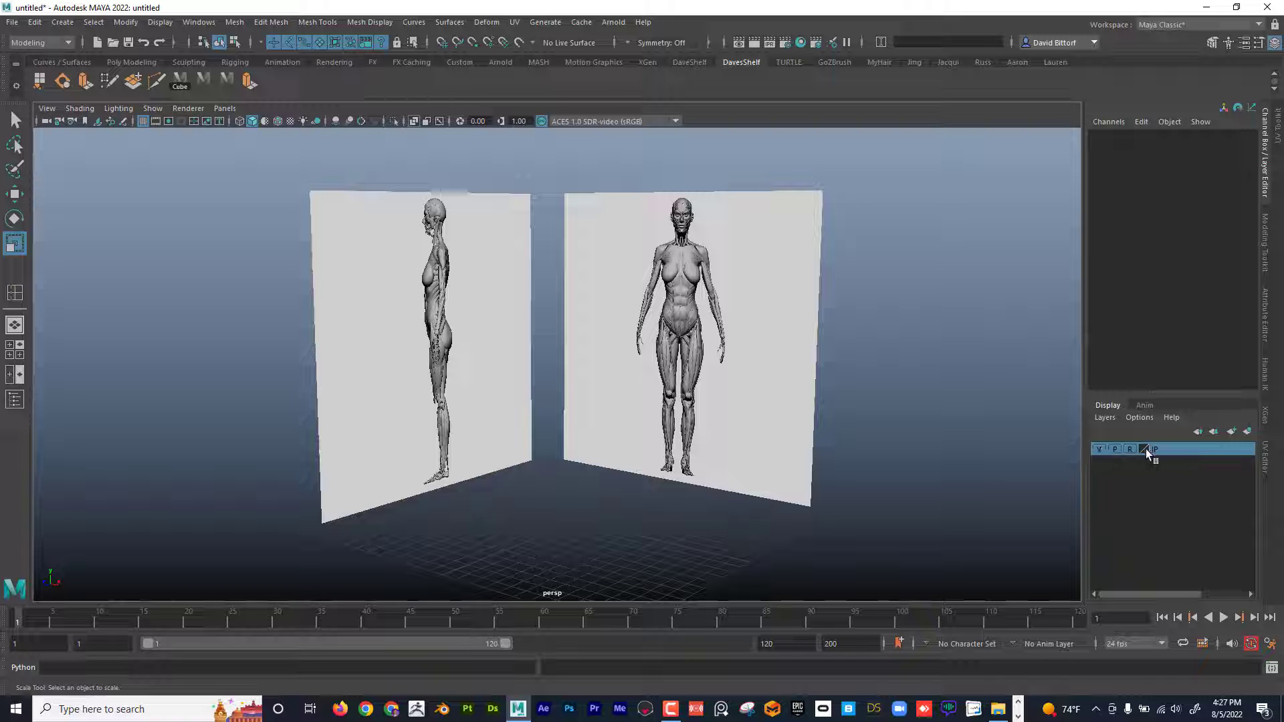
{"action": "left_click_drag", "start_coordinate": [493, 286], "coordinate": [624, 281], "text": "alt"}
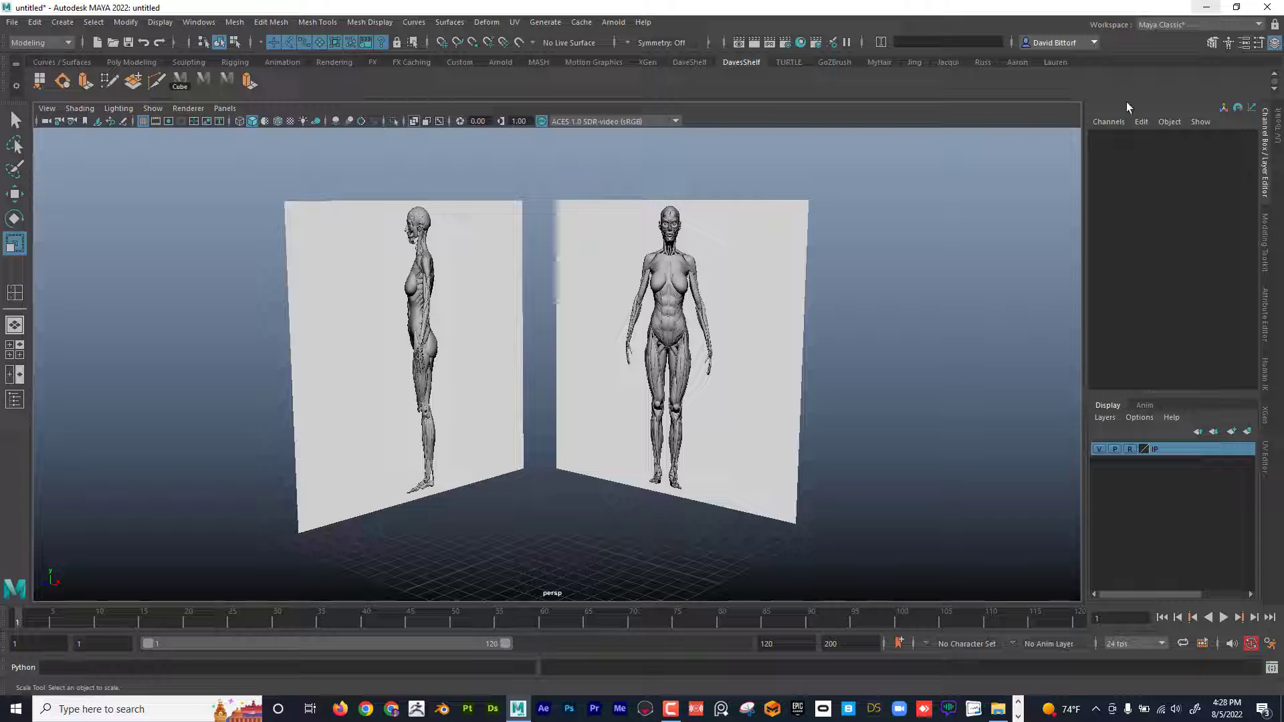
- Minimize Maya, switch to Blender and arrange its window so the desktop folders remain accessible beside it
{"action": "left_click", "coordinate": [1207, 7]}
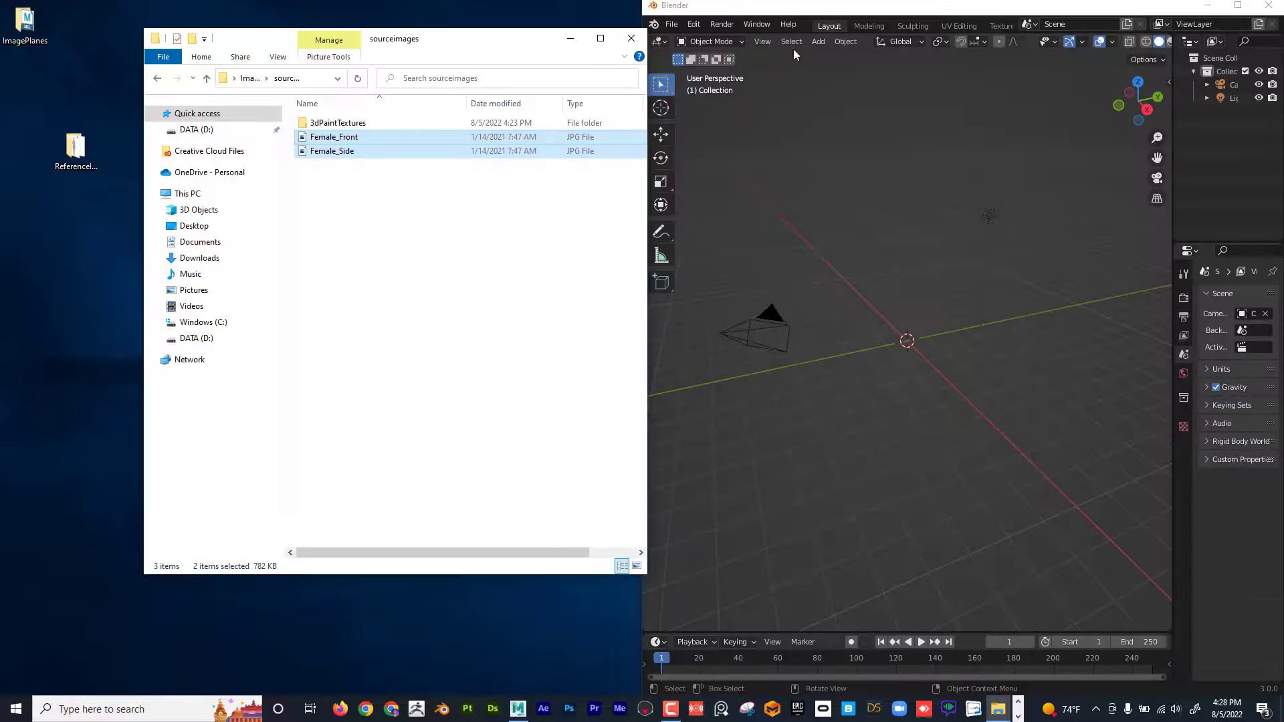
{"action": "left_click", "coordinate": [1238, 5]}
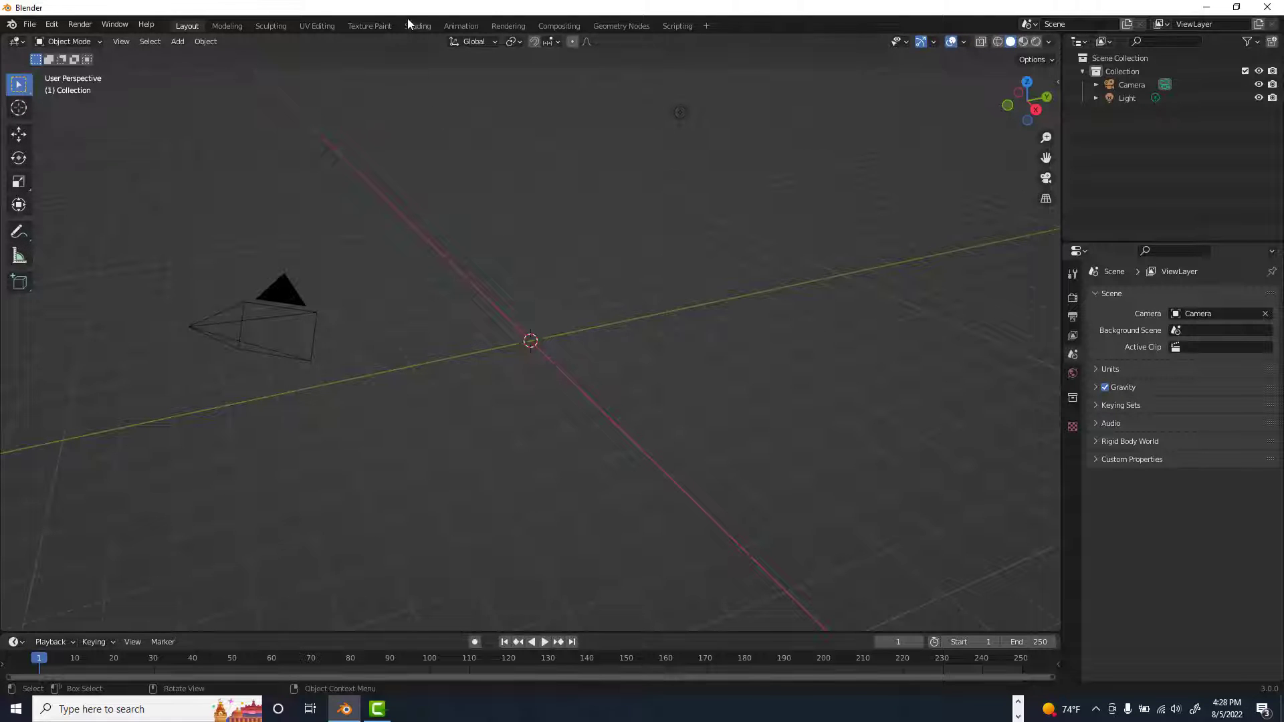
{"action": "left_click_drag", "start_coordinate": [408, 14], "coordinate": [531, 25]}
{"action": "left_click_drag", "start_coordinate": [121, 157], "coordinate": [323, 156]}
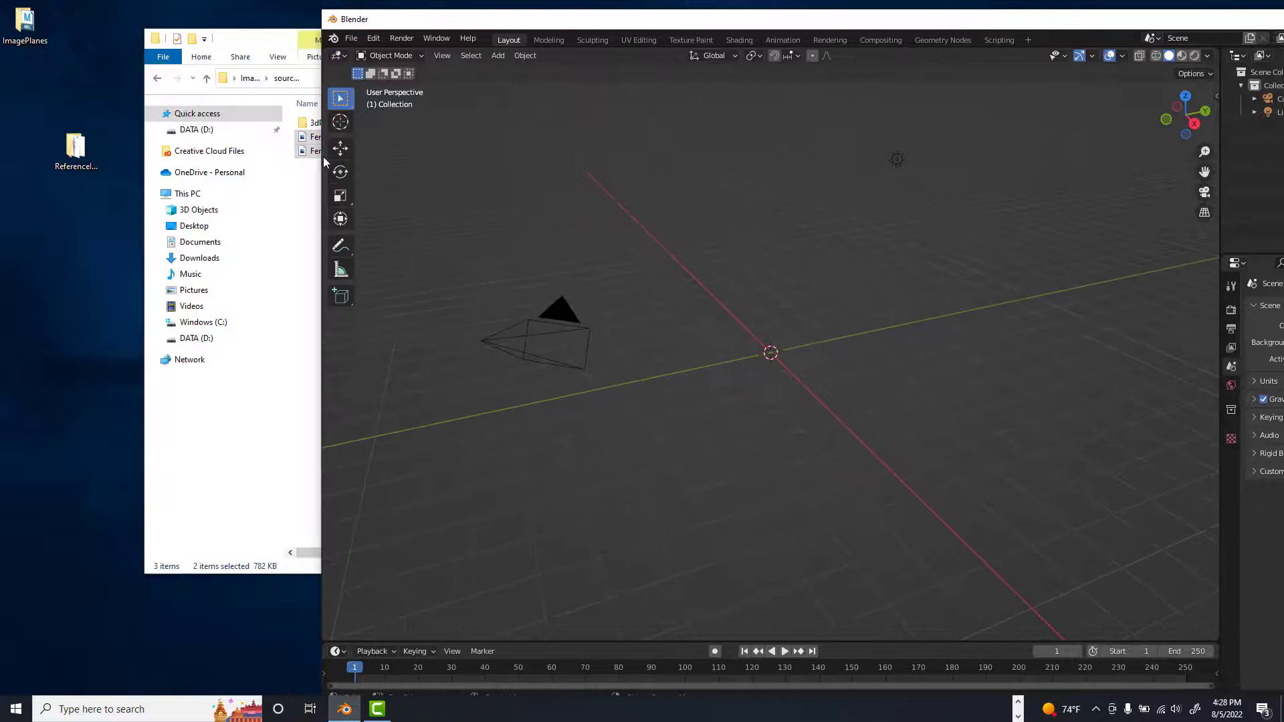
{"action": "left_click_drag", "start_coordinate": [515, 25], "coordinate": [476, 20]}
- Close the sourceimages folder, open the ReferenceImages folder from the desktop and place its window beside the Blender viewport
{"action": "left_click", "coordinate": [254, 43]}
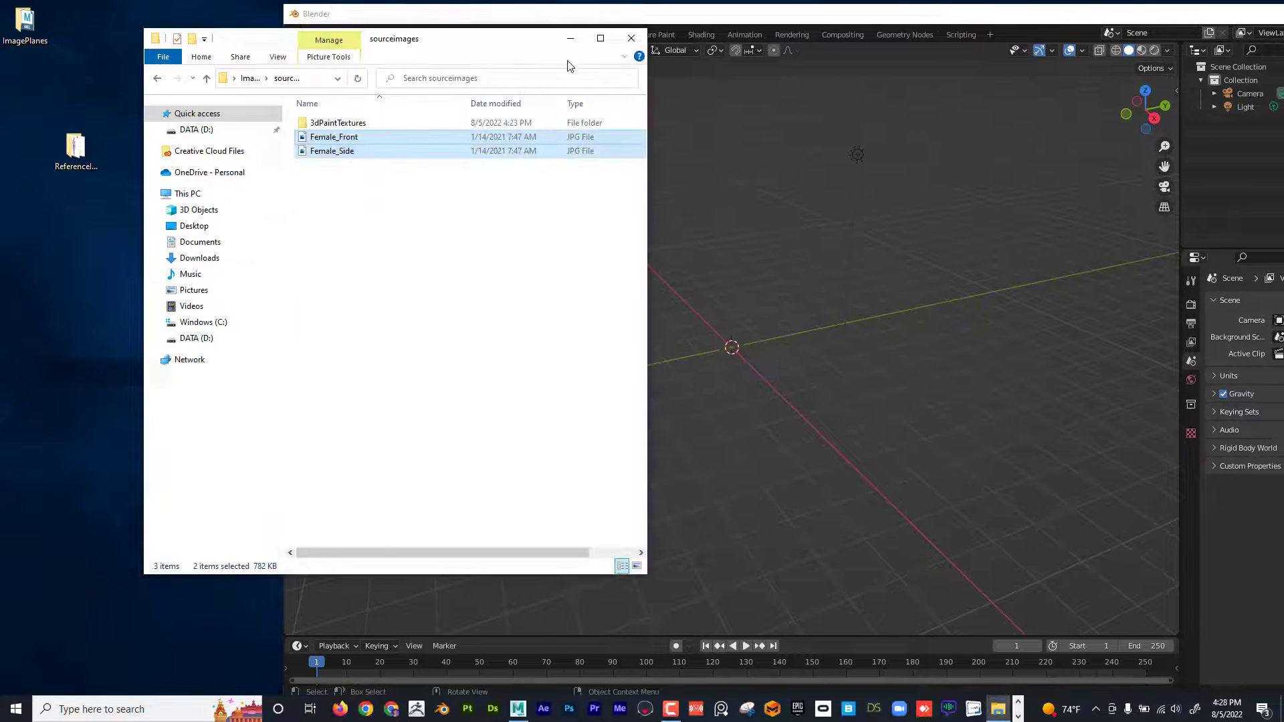
{"action": "left_click", "coordinate": [635, 34]}
{"action": "left_click", "coordinate": [80, 150]}
{"action": "double_click", "coordinate": [80, 151]}
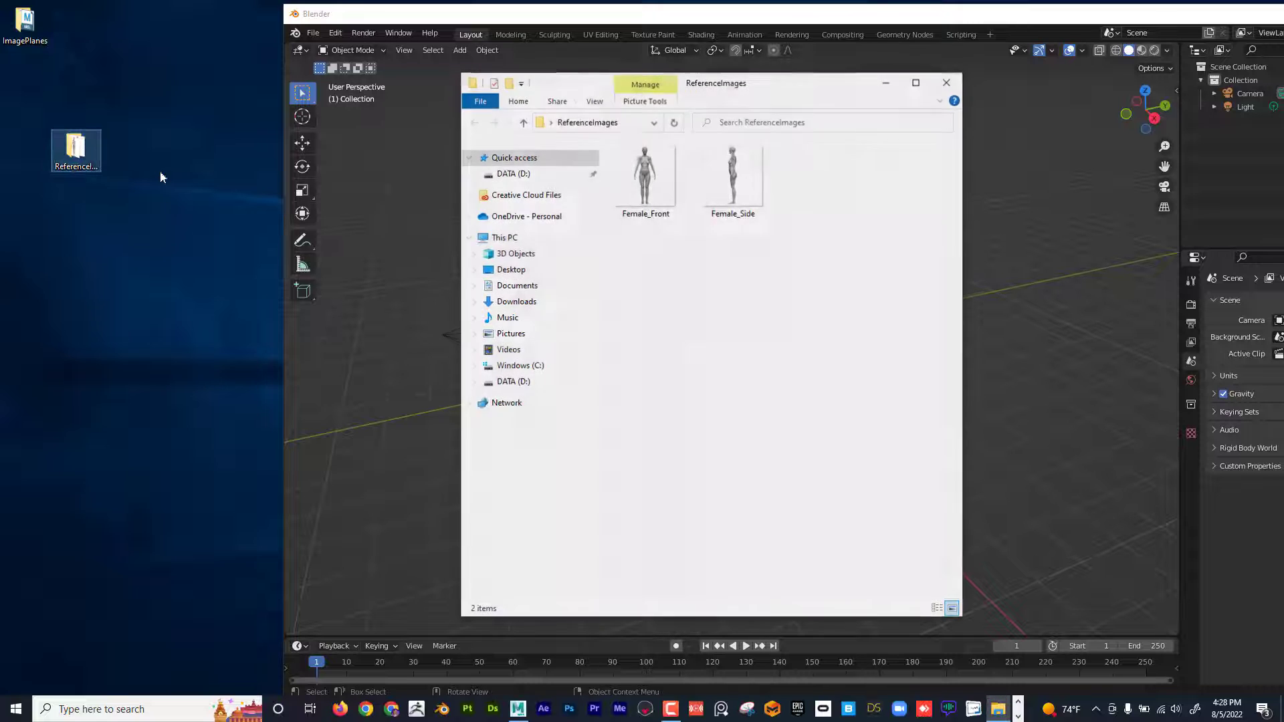
{"action": "left_click_drag", "start_coordinate": [740, 94], "coordinate": [317, 64]}
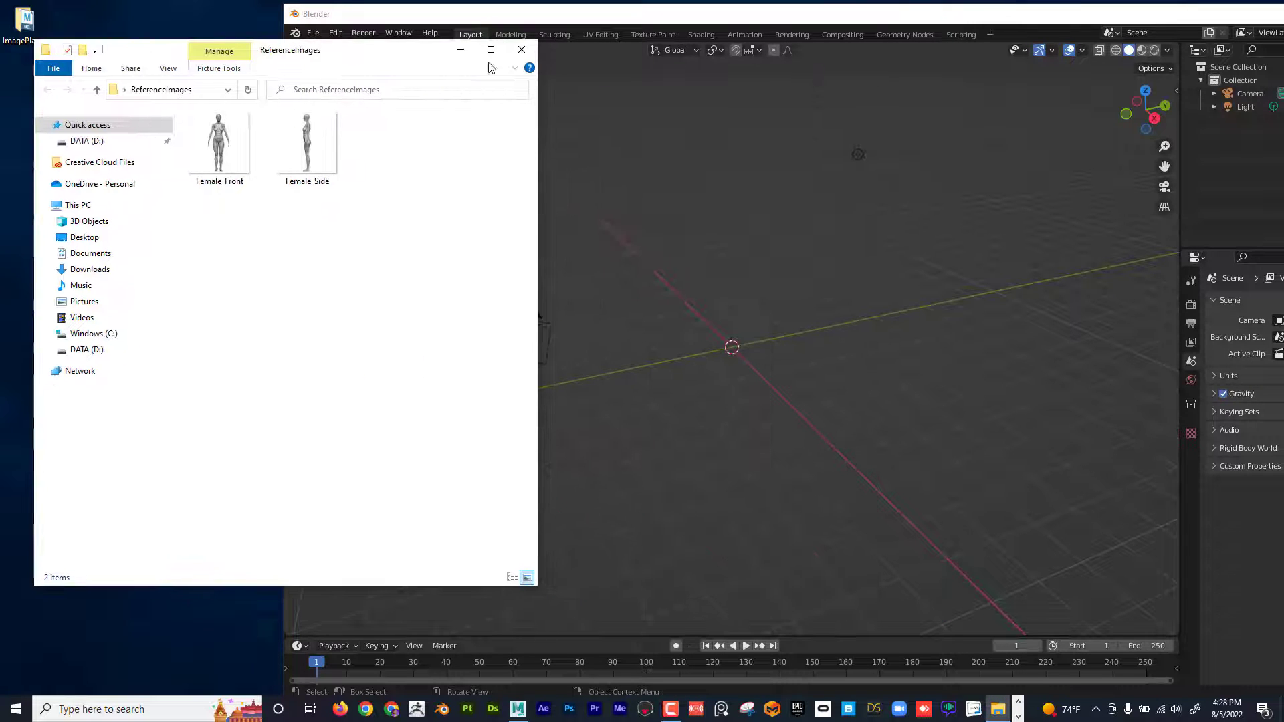
- Add the Female_Side image from the ReferenceImages folder to Blender's front orthographic view, centred above the origin
{"action": "left_click", "coordinate": [771, 18]}
{"action": "middle_click_drag", "start_coordinate": [872, 199], "coordinate": [881, 194]}
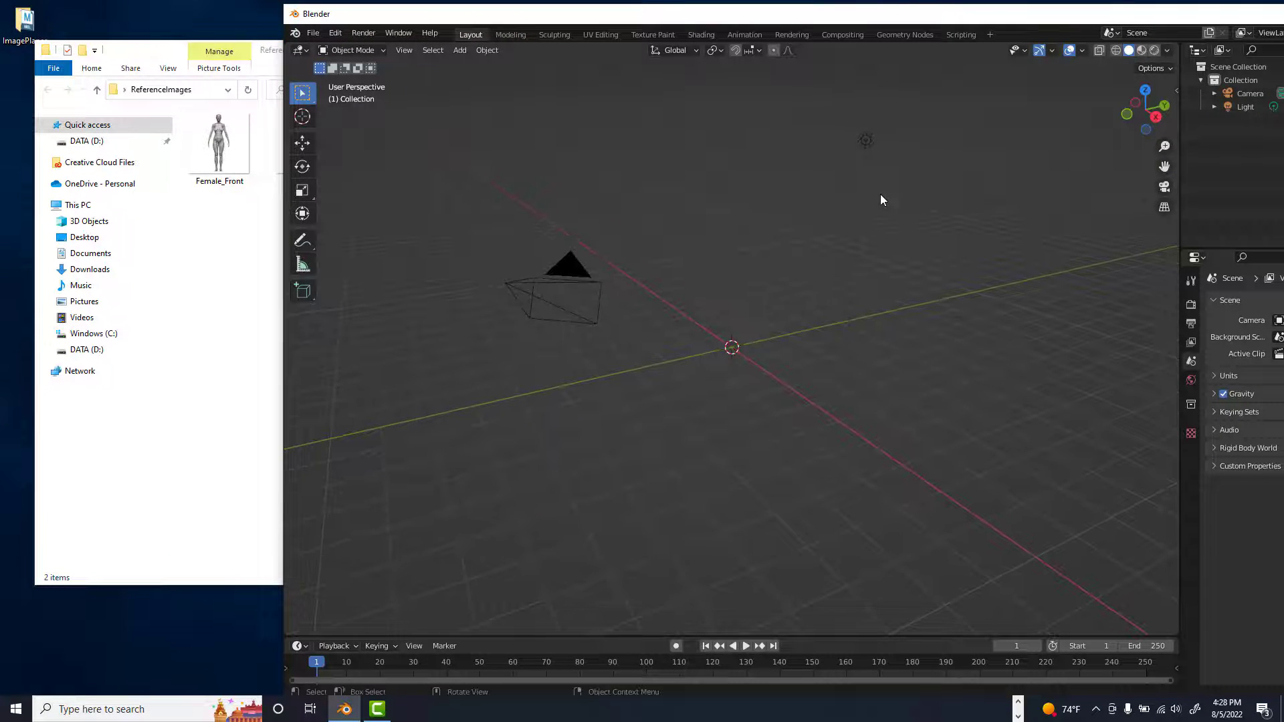
{"action": "scroll", "coordinate": [817, 213], "scroll_direction": "down", "scroll_amount": 3}
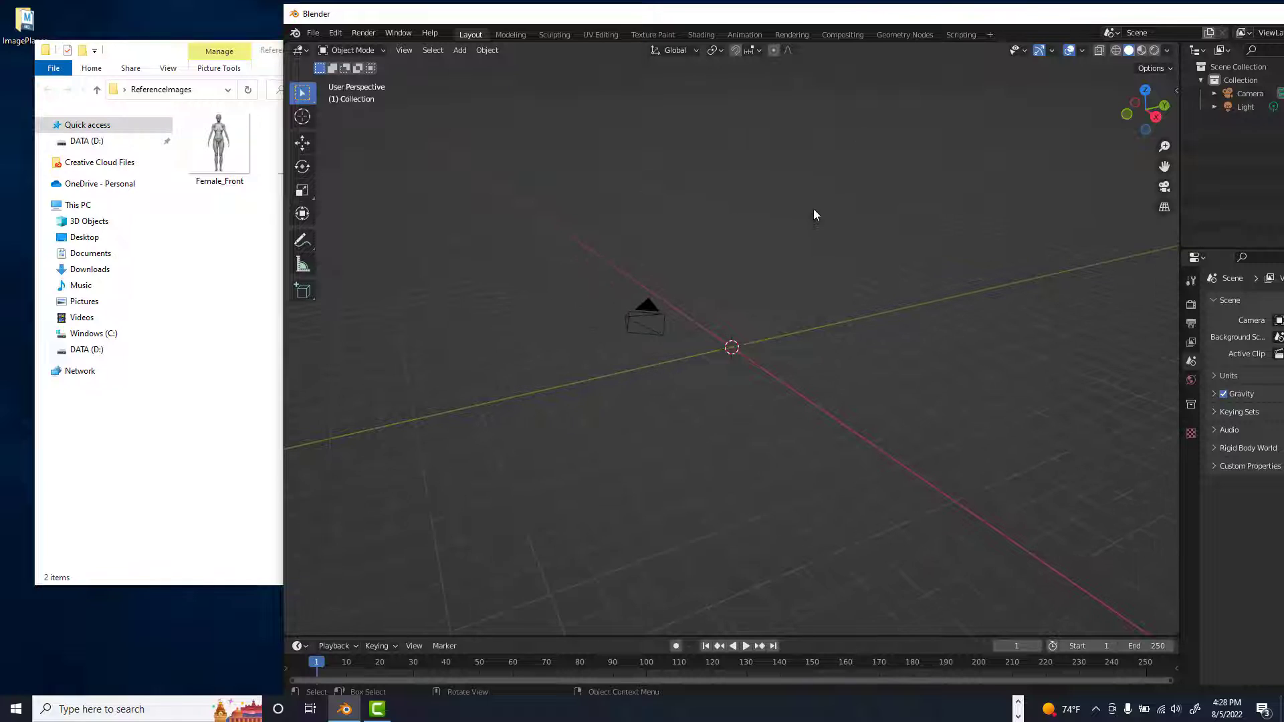
{"action": "key", "text": "KP_1"}
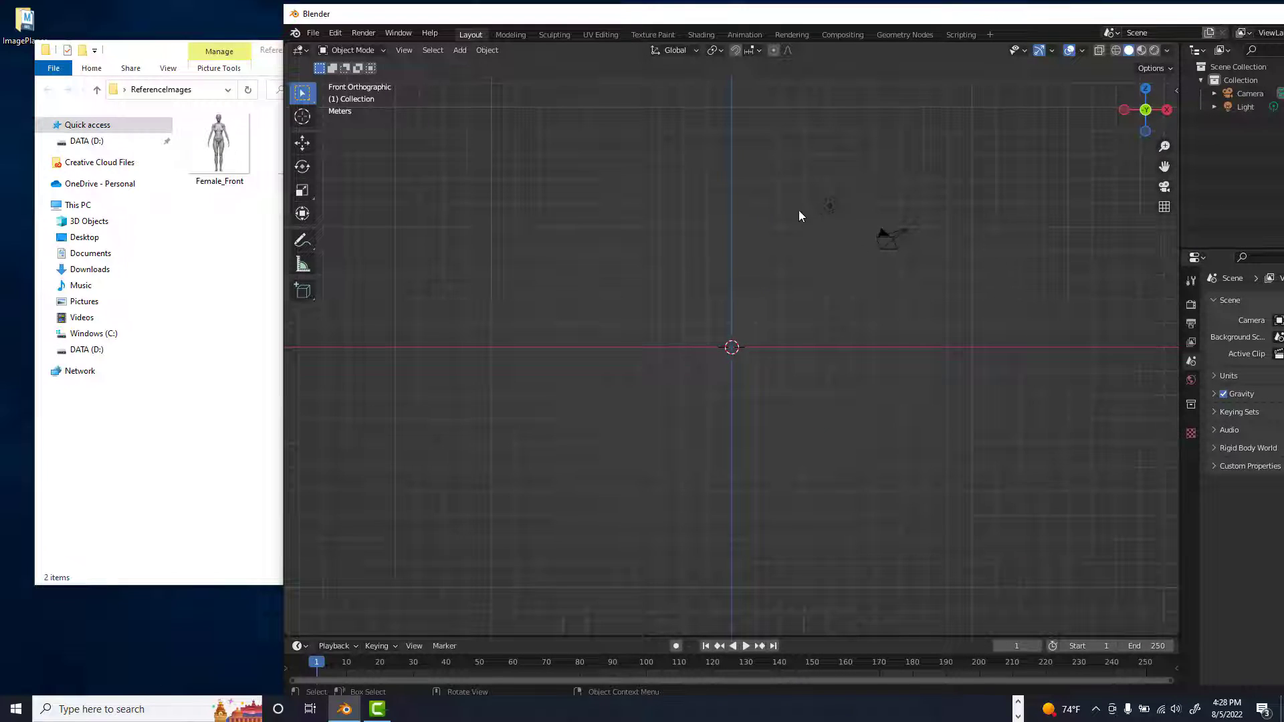
{"action": "left_click", "coordinate": [127, 52]}
{"action": "left_click_drag", "start_coordinate": [306, 144], "coordinate": [736, 222]}
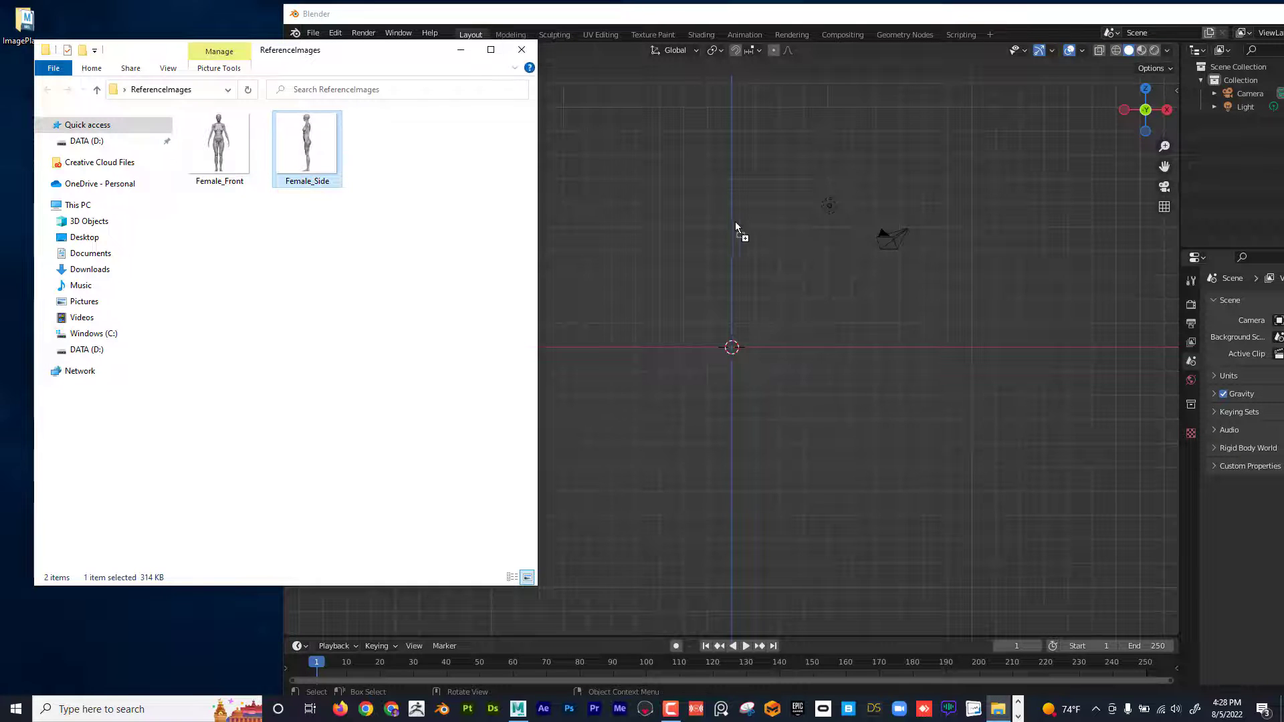
{"action": "left_click_drag", "start_coordinate": [727, 271], "coordinate": [727, 271]}
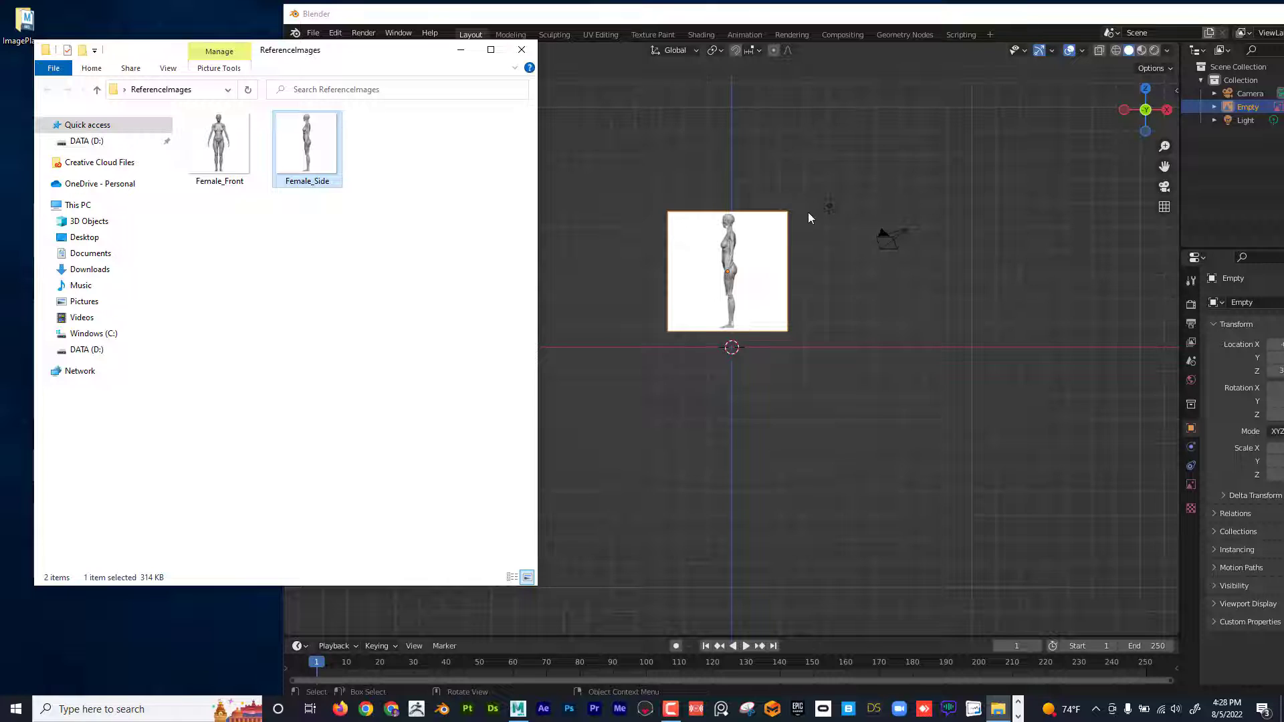
{"action": "left_click", "coordinate": [863, 183]}
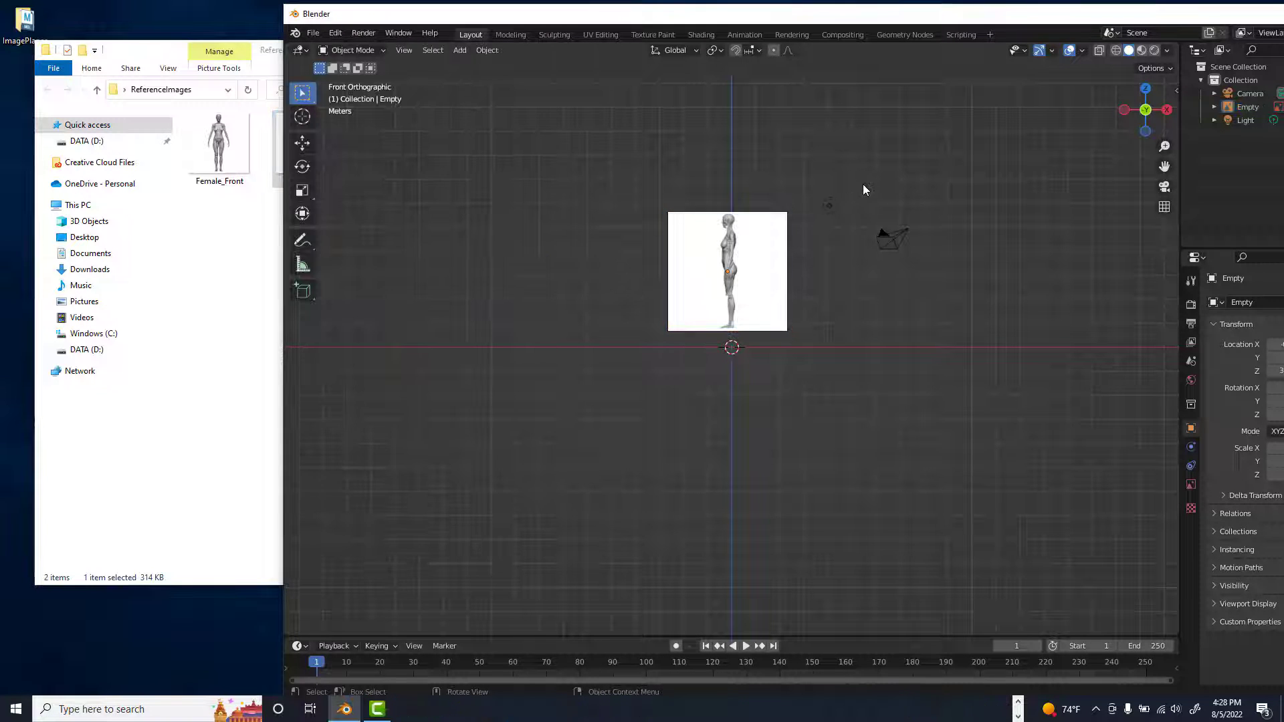
- Try to add the Female_Front image to Blender's right orthographic view, then check the scene from a perspective angle
{"action": "key", "text": "KP_3"}
{"action": "left_click_drag", "start_coordinate": [225, 150], "coordinate": [735, 286]}
{"action": "left_click_drag", "start_coordinate": [224, 155], "coordinate": [758, 292]}
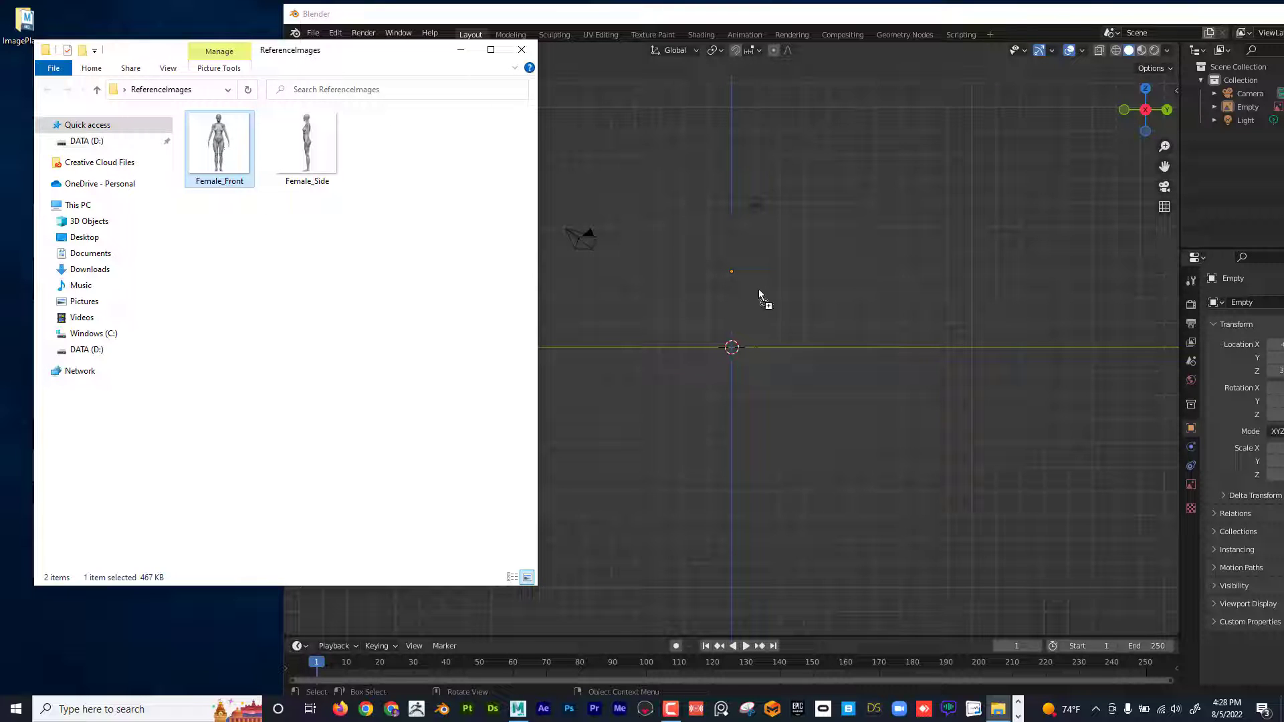
{"action": "left_click", "coordinate": [586, 123]}
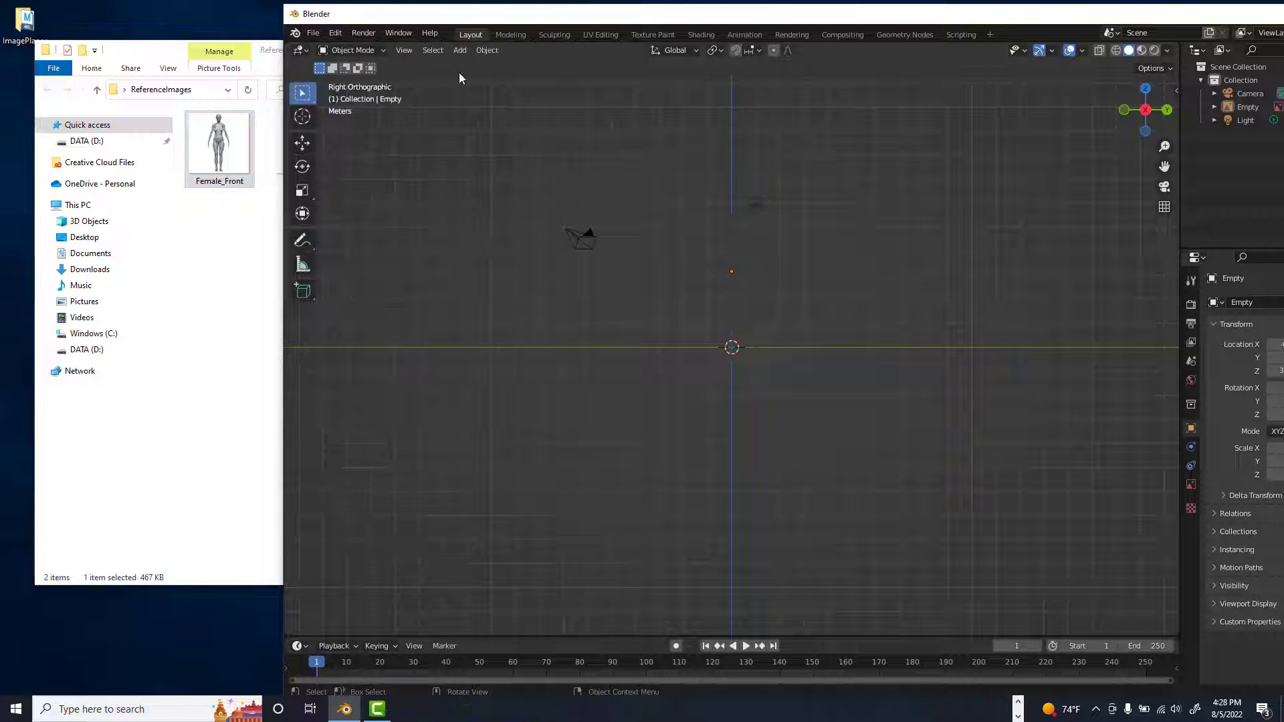
{"action": "left_click", "coordinate": [126, 49]}
{"action": "middle_click_drag", "start_coordinate": [808, 192], "coordinate": [783, 204]}
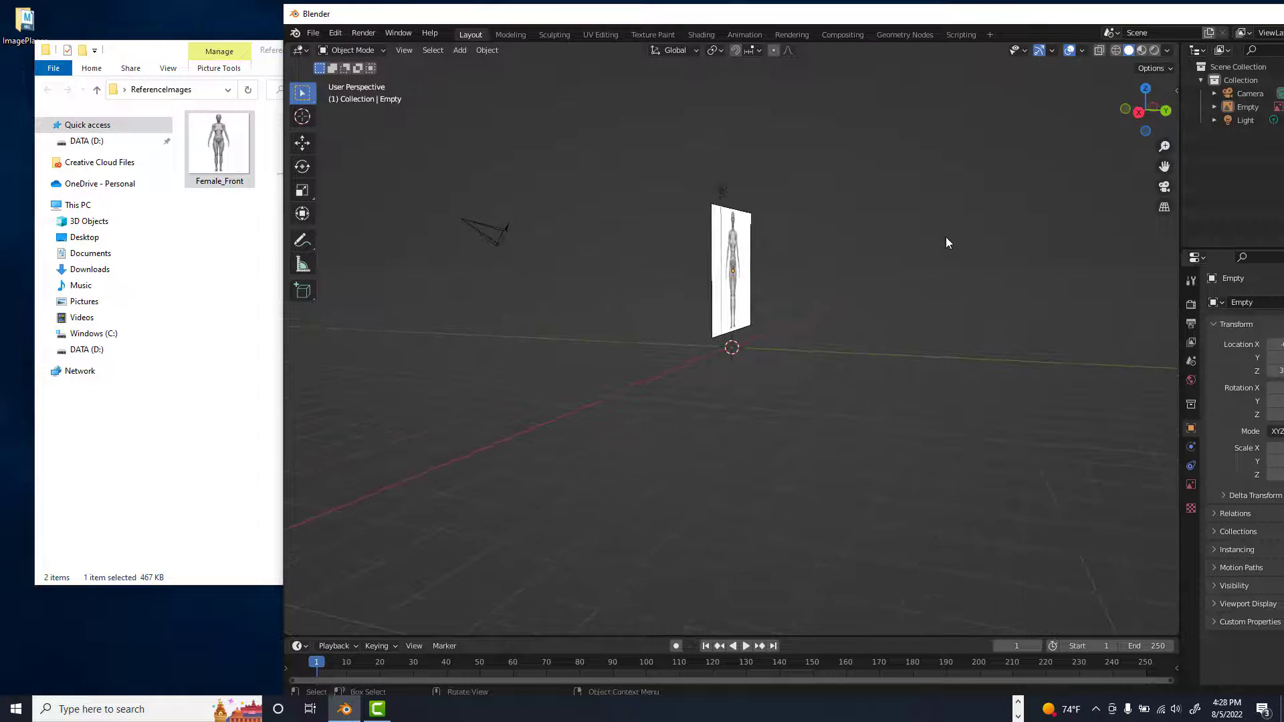
- Add the Female_Front image to the right orthographic view at about Y -0.61 m, Z 1.54 m, and close the ReferenceImages folder
{"action": "key", "text": "KP_3"}
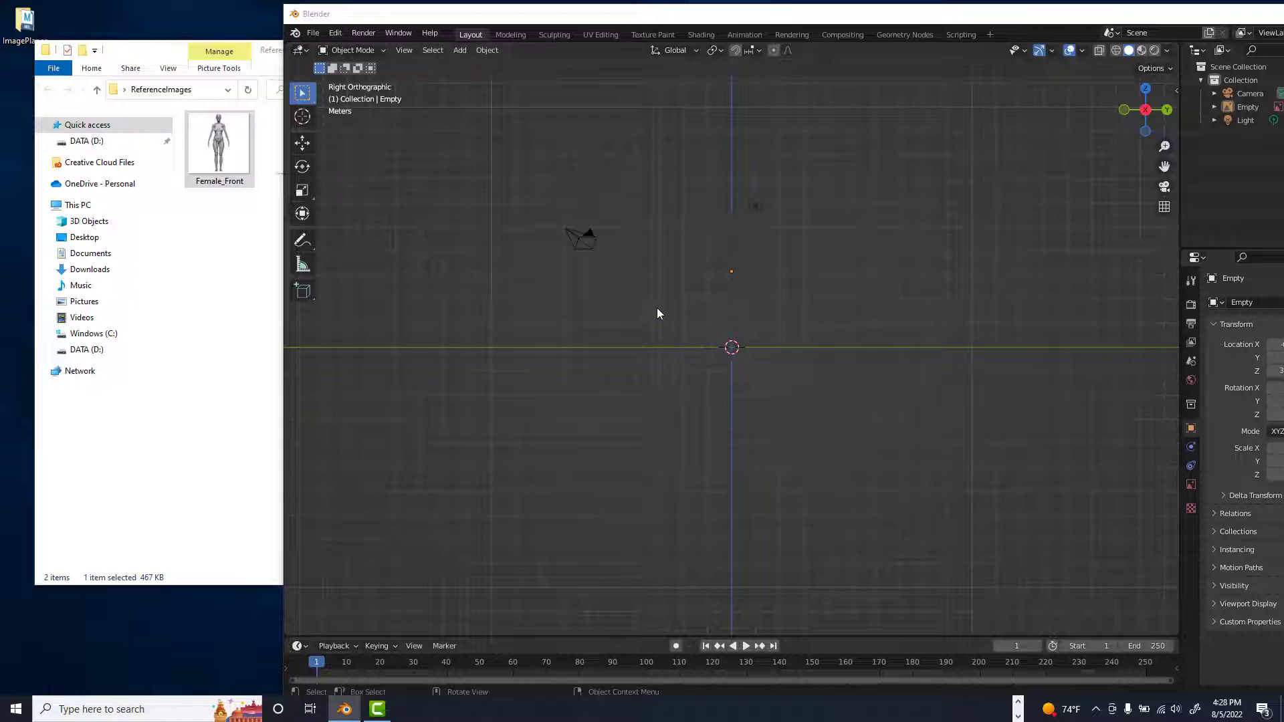
{"action": "left_click", "coordinate": [190, 70]}
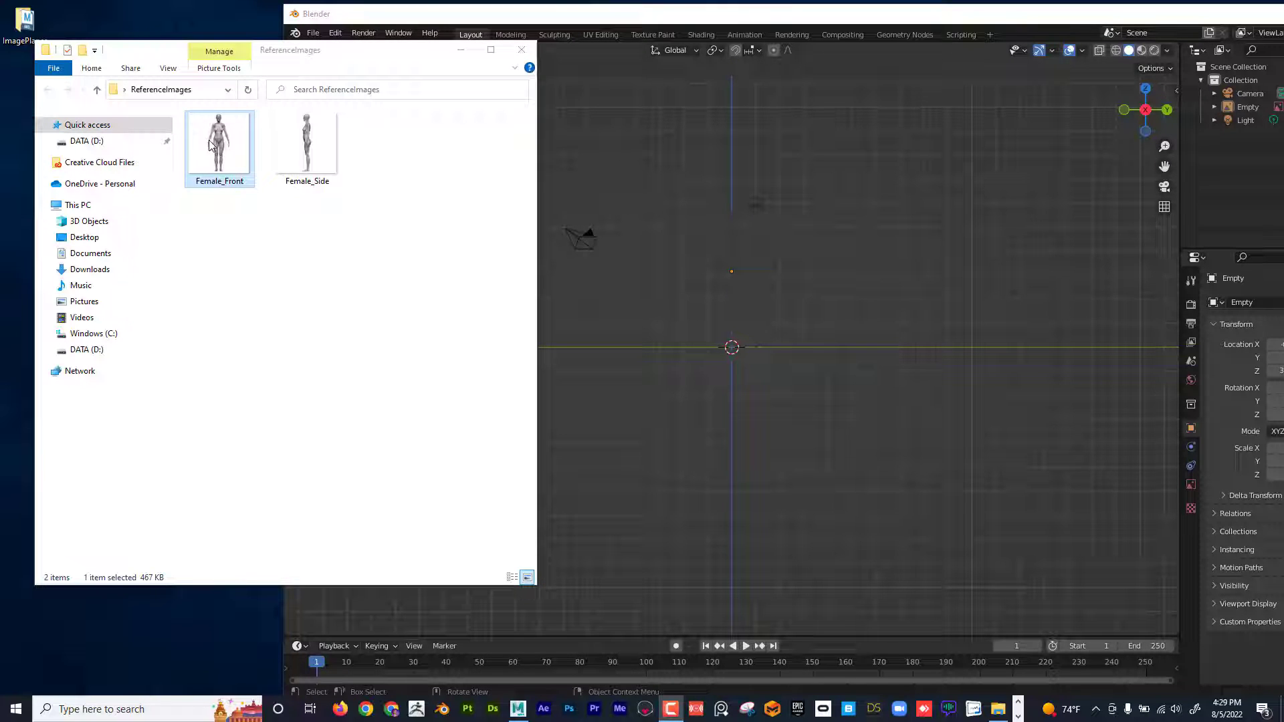
{"action": "left_click_drag", "start_coordinate": [211, 145], "coordinate": [717, 310]}
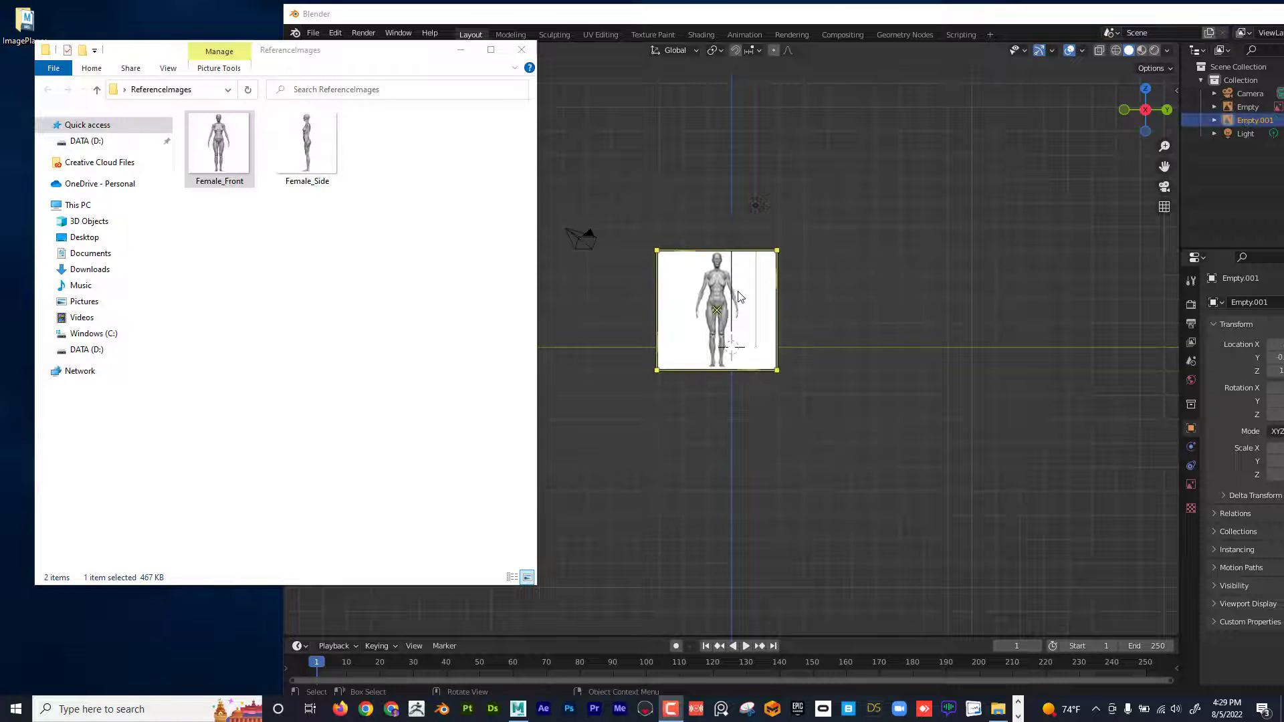
{"action": "left_click", "coordinate": [520, 54]}
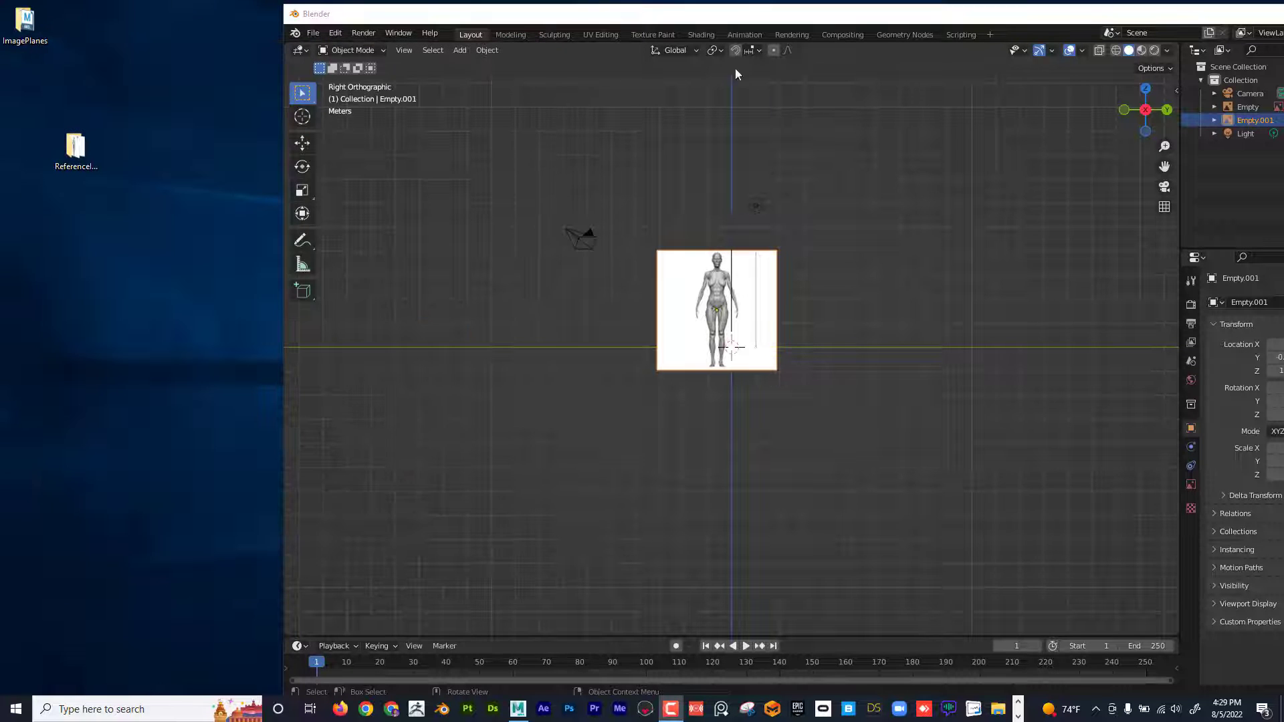
- Maximize the Blender window and view both reference images together in perspective
{"action": "left_click_drag", "start_coordinate": [1189, 14], "coordinate": [1071, 17]}
{"action": "double_click", "coordinate": [1202, 15]}
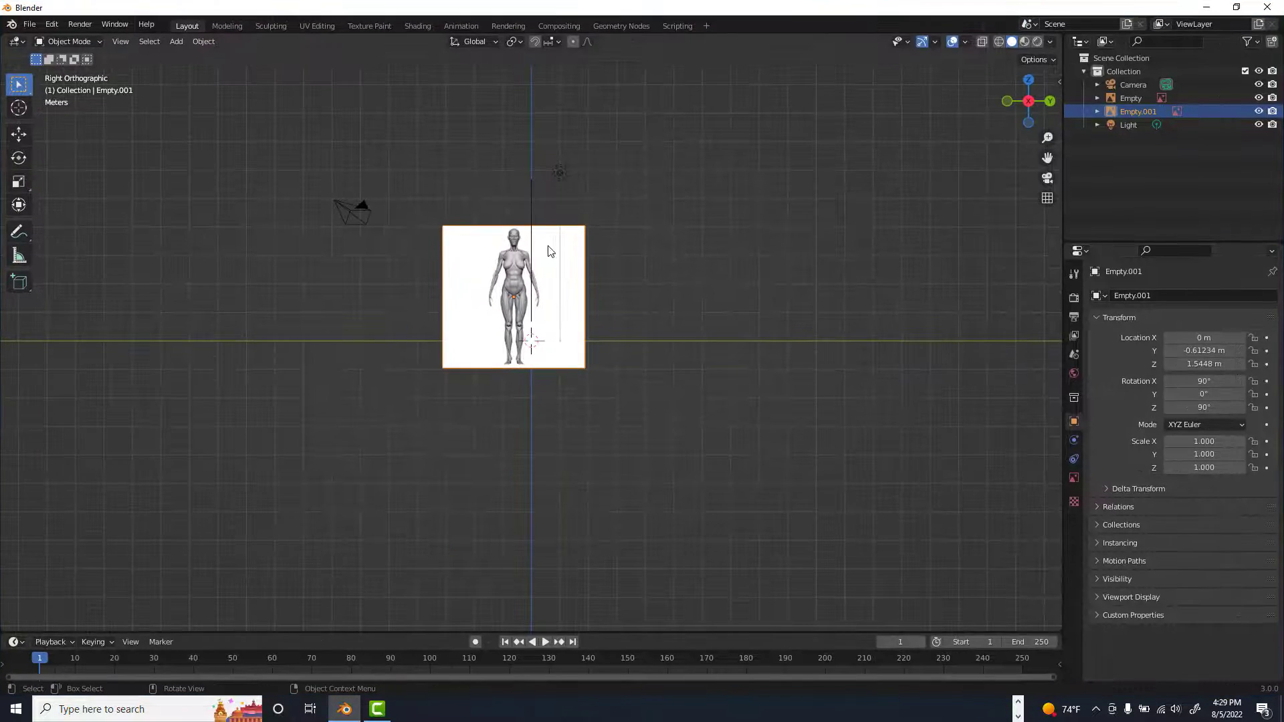
{"action": "middle_click_drag", "start_coordinate": [587, 284], "coordinate": [560, 286]}
{"action": "key", "text": "w"}
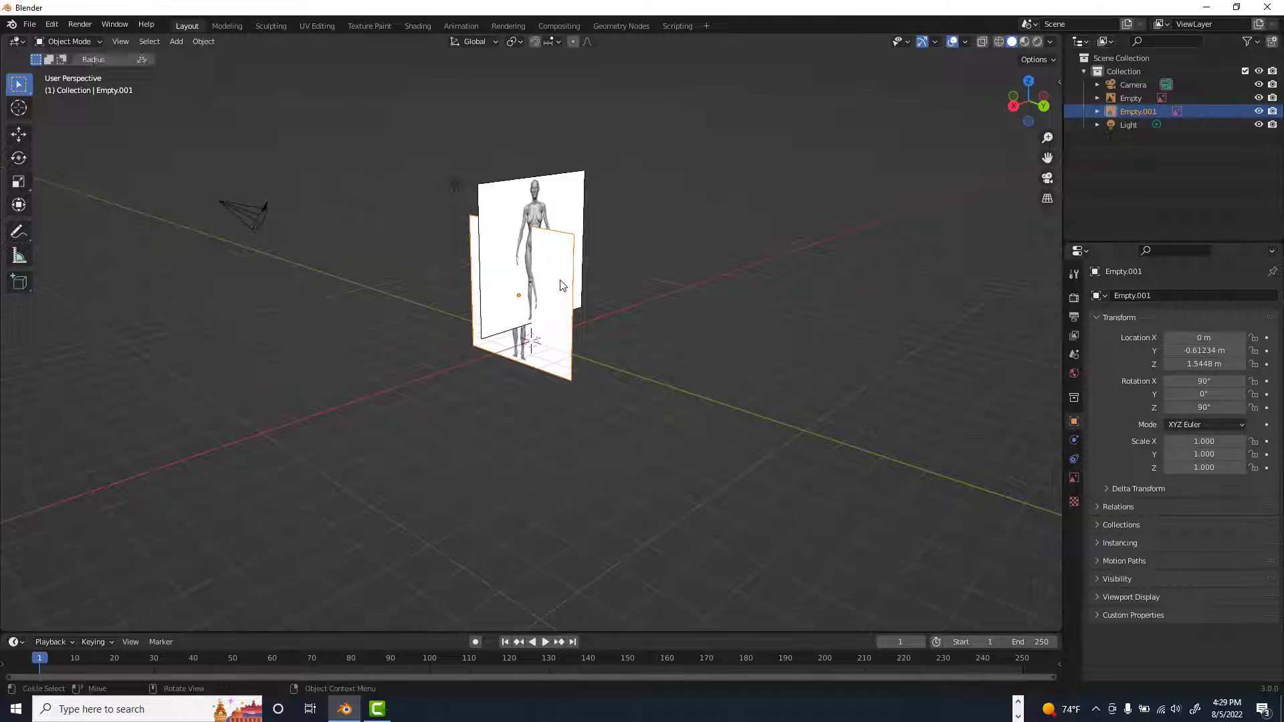
- Delete both reference image empties from the scene collection
{"action": "left_click", "coordinate": [564, 262]}
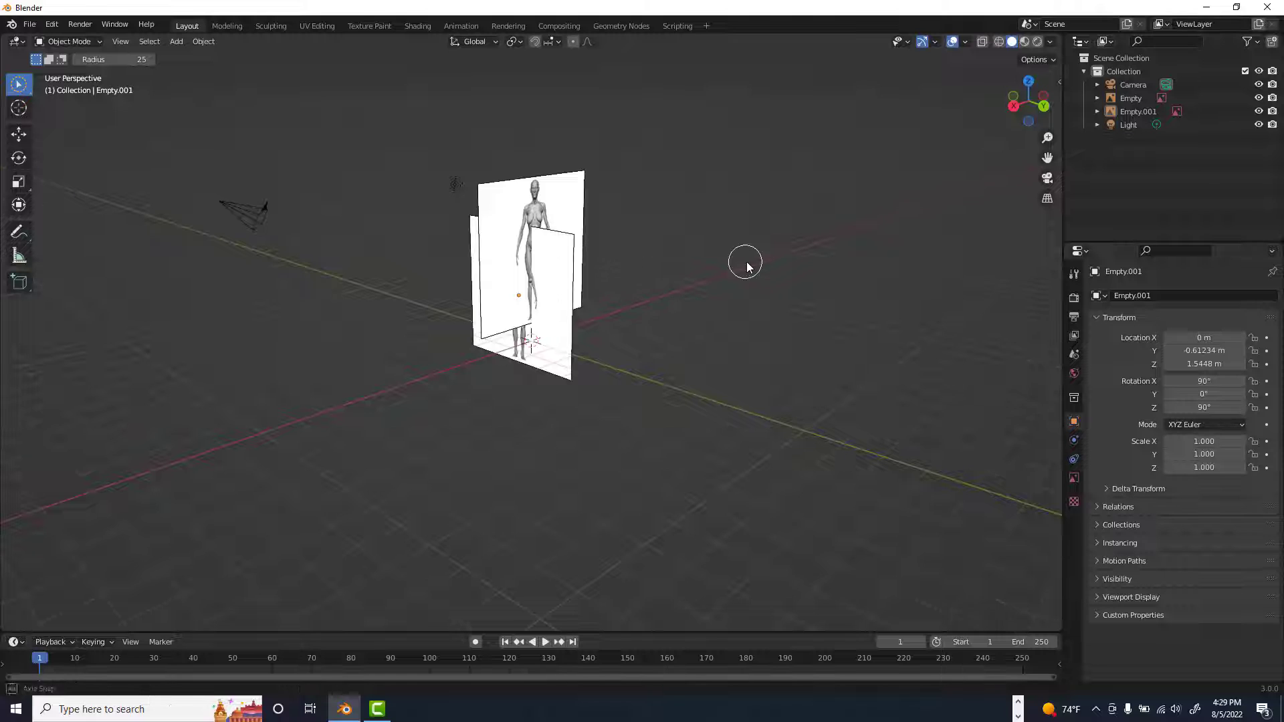
{"action": "middle_click_drag", "start_coordinate": [748, 265], "coordinate": [754, 265]}
{"action": "middle_click_drag", "start_coordinate": [739, 221], "coordinate": [793, 231]}
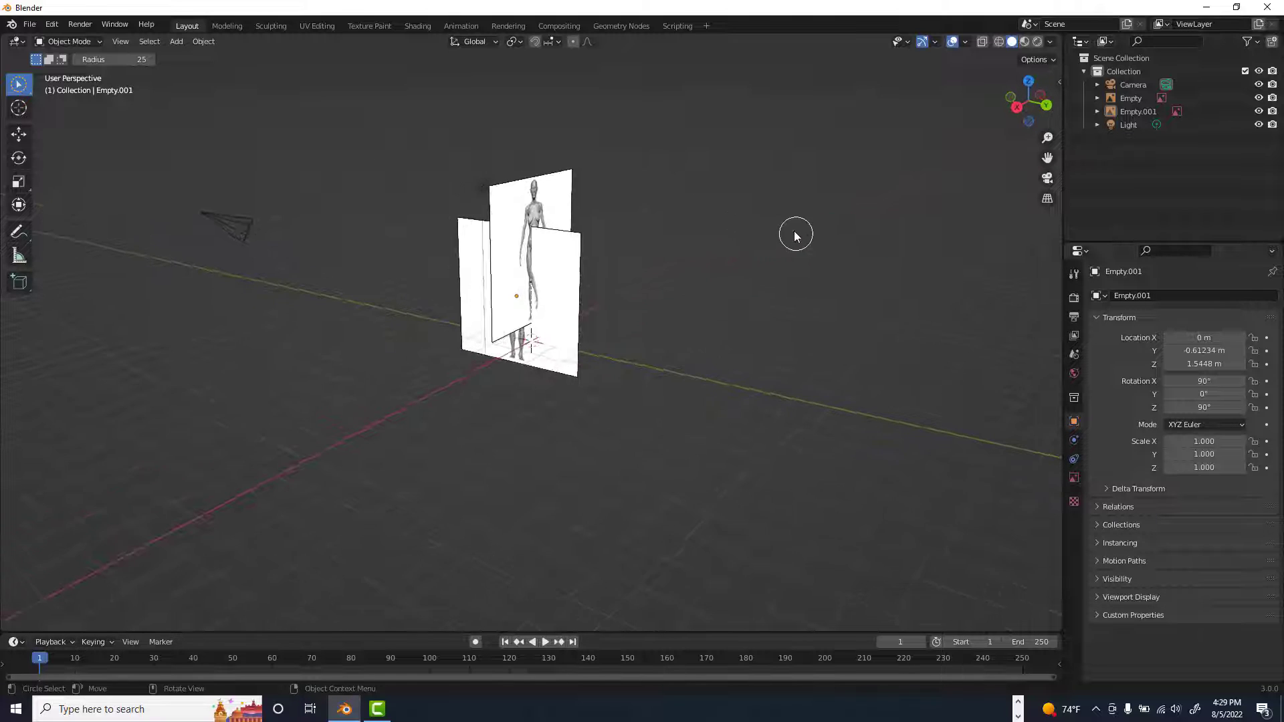
{"action": "left_click", "coordinate": [1134, 99]}
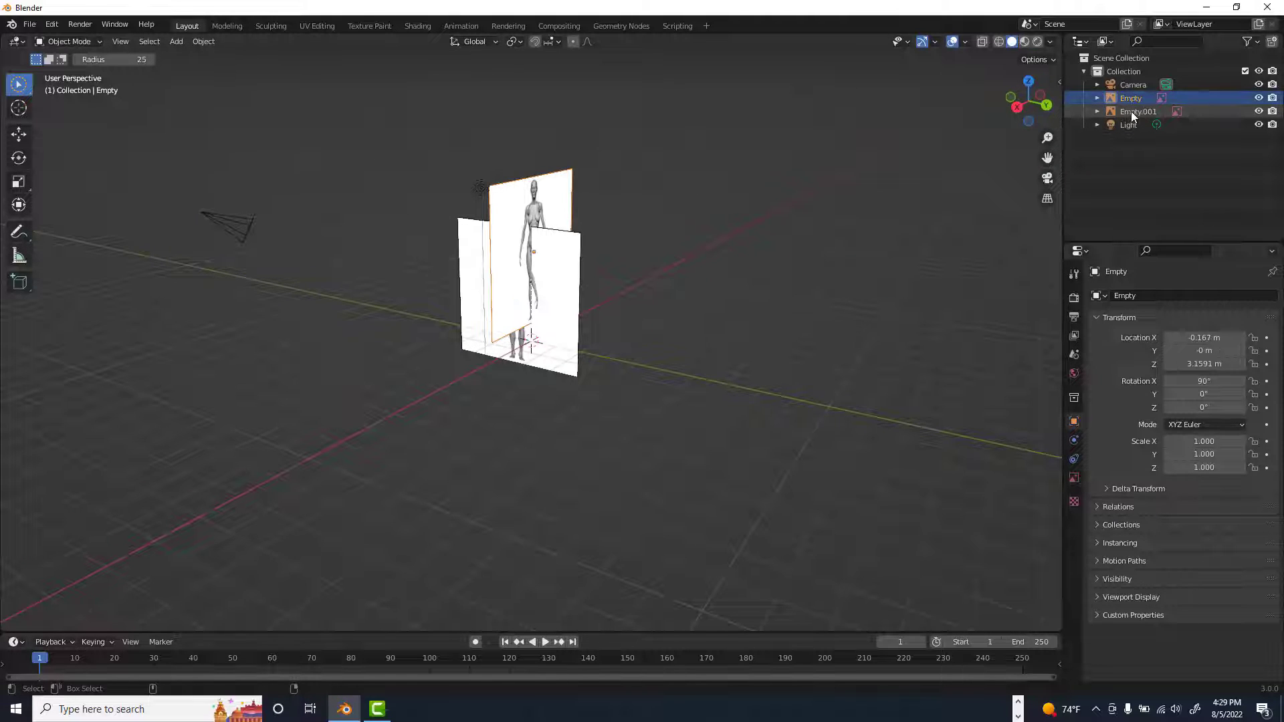
{"action": "left_click", "coordinate": [1130, 111], "text": "ctrl"}
{"action": "key", "text": "Delete"}
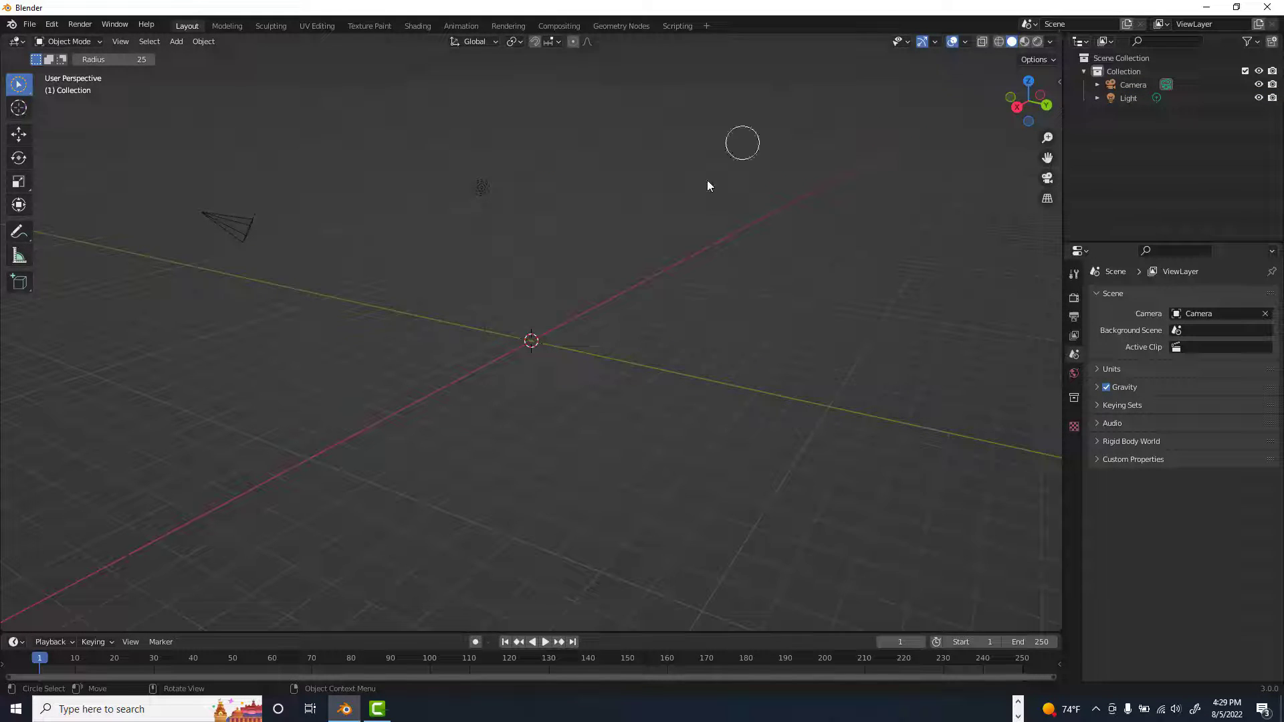
- Split the 3D viewport vertically, turn the new area into a File Browser, and widen it slightly
{"action": "mouse_move", "coordinate": [441, 8]}
{"action": "left_mouse_down"}
{"action": "mouse_move", "coordinate": [516, 31]}
{"action": "mouse_move", "coordinate": [691, 35]}
{"action": "mouse_move", "coordinate": [545, 32]}
{"action": "mouse_move", "coordinate": [619, 33]}
{"action": "left_mouse_up"}
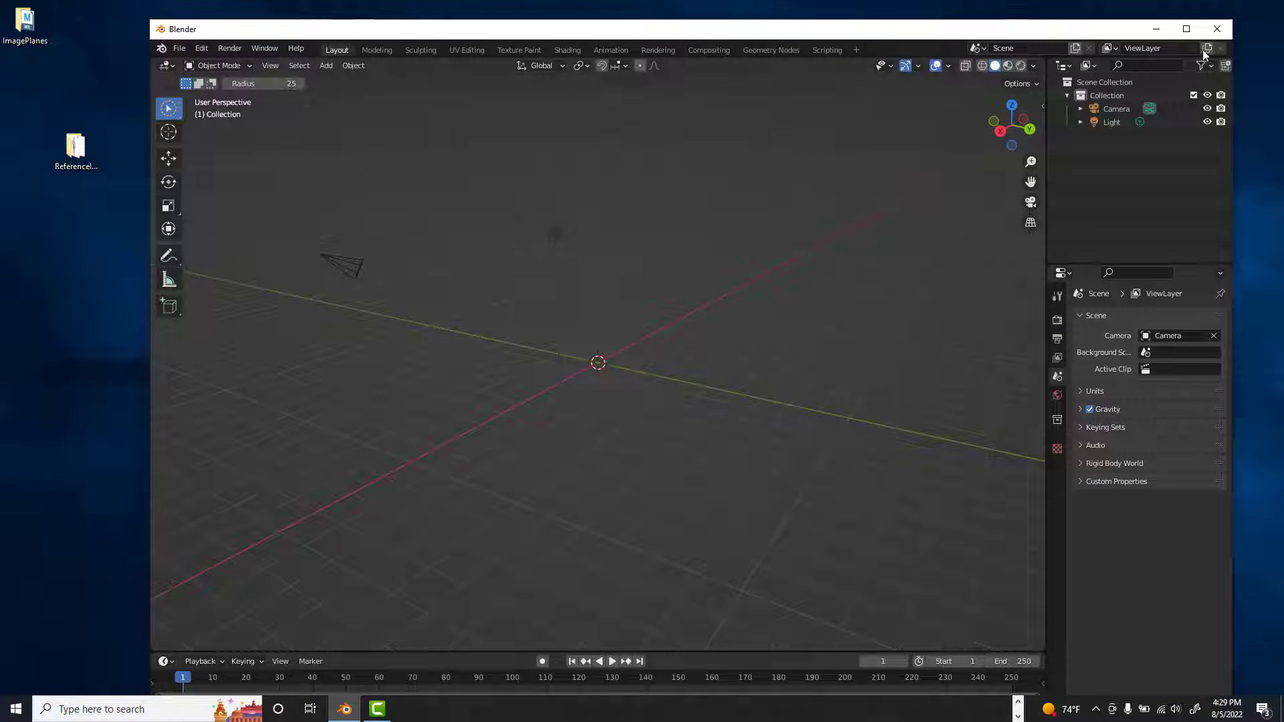
{"action": "left_click", "coordinate": [1186, 29]}
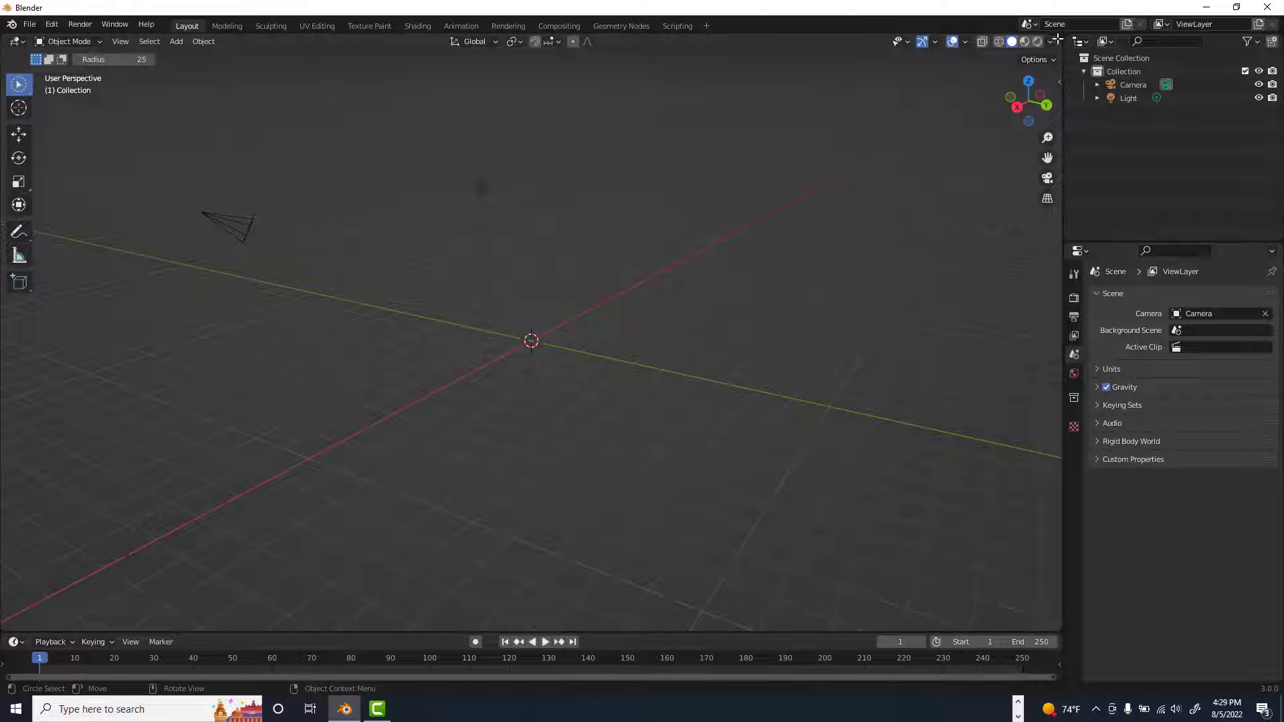
{"action": "left_click_drag", "start_coordinate": [1060, 36], "coordinate": [733, 41]}
{"action": "left_click", "coordinate": [749, 42]}
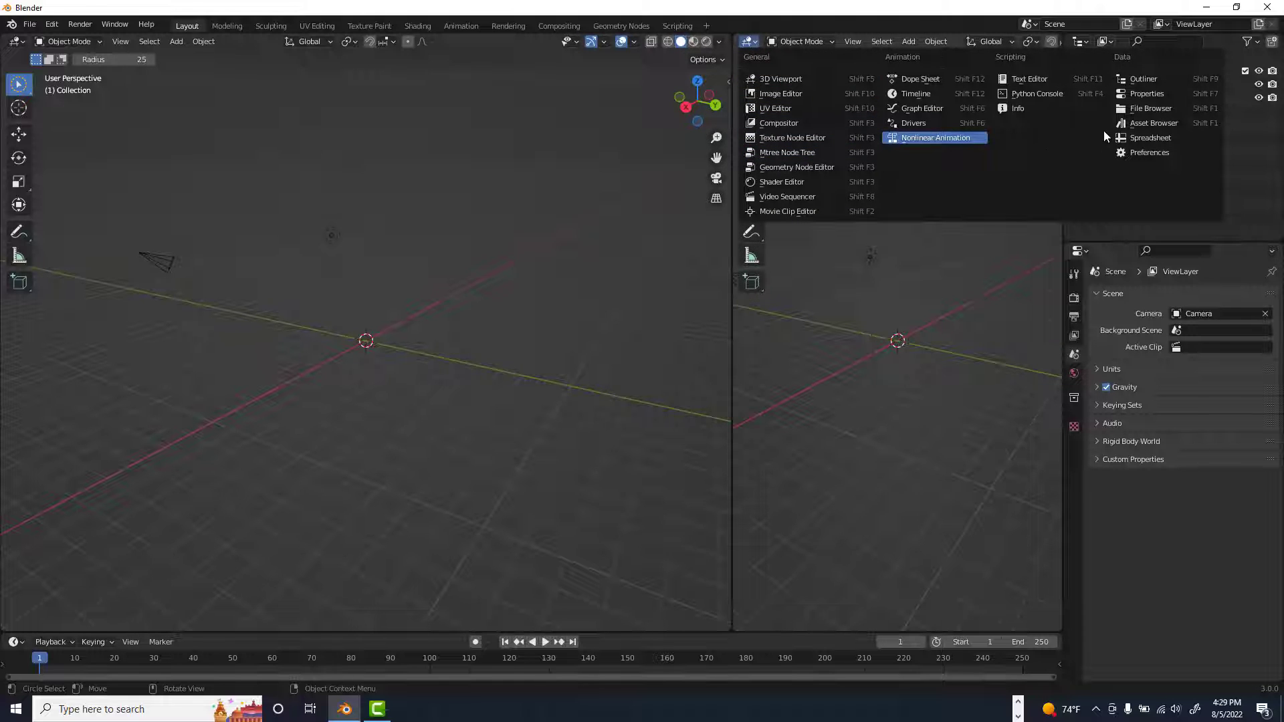
{"action": "left_click", "coordinate": [1149, 107]}
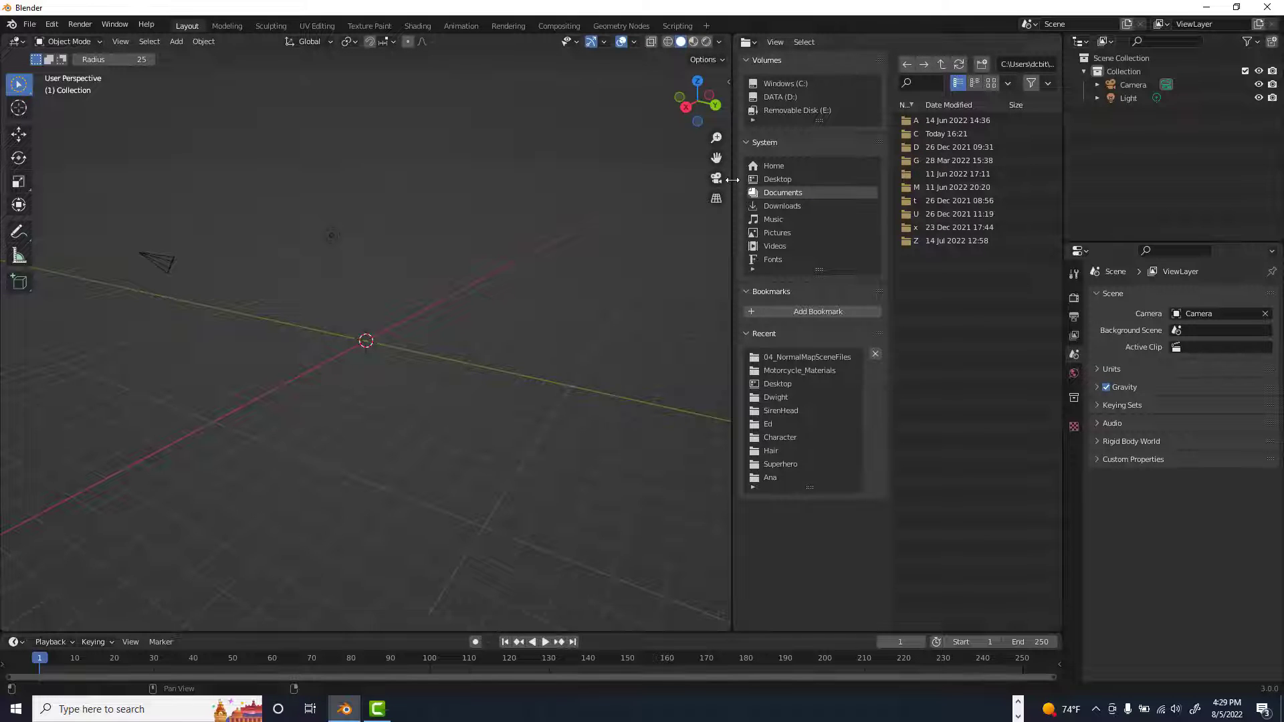
{"action": "left_click_drag", "start_coordinate": [733, 180], "coordinate": [699, 178]}
- Browse to the ReferenceImages folder on the Desktop in the File Browser
{"action": "left_click", "coordinate": [752, 179]}
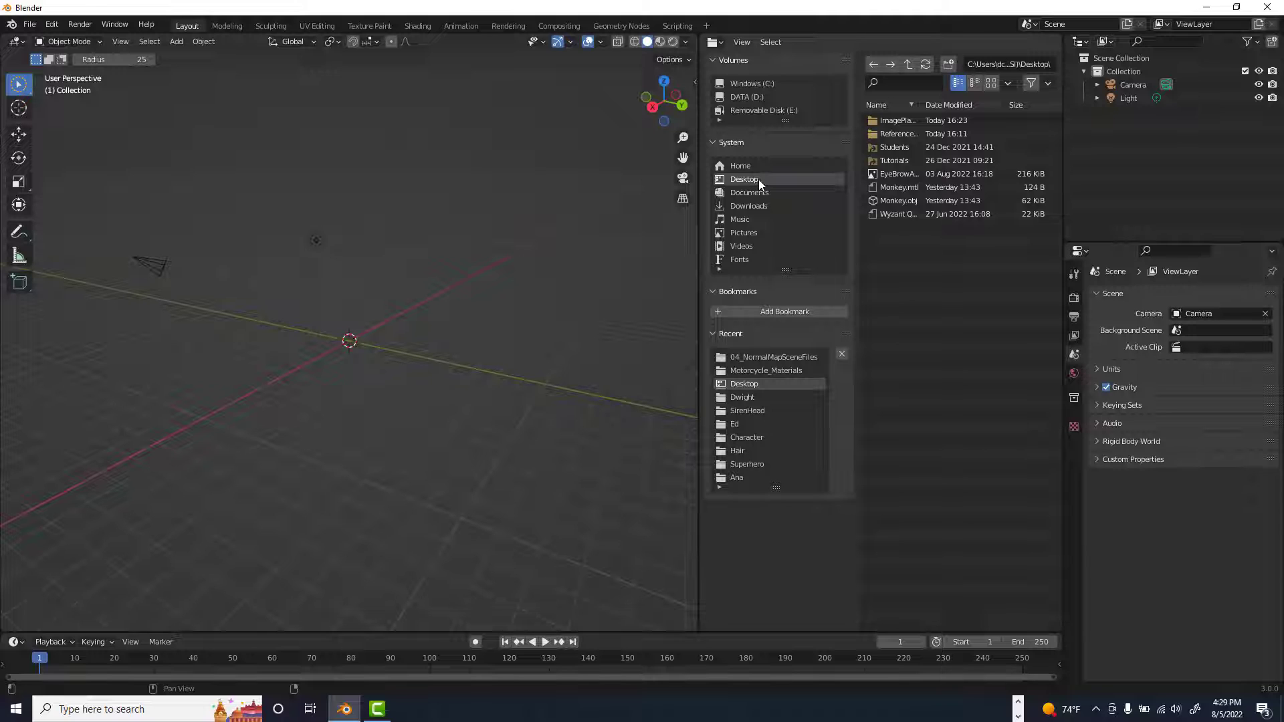
{"action": "left_click", "coordinate": [886, 134]}
{"action": "double_click", "coordinate": [890, 132]}
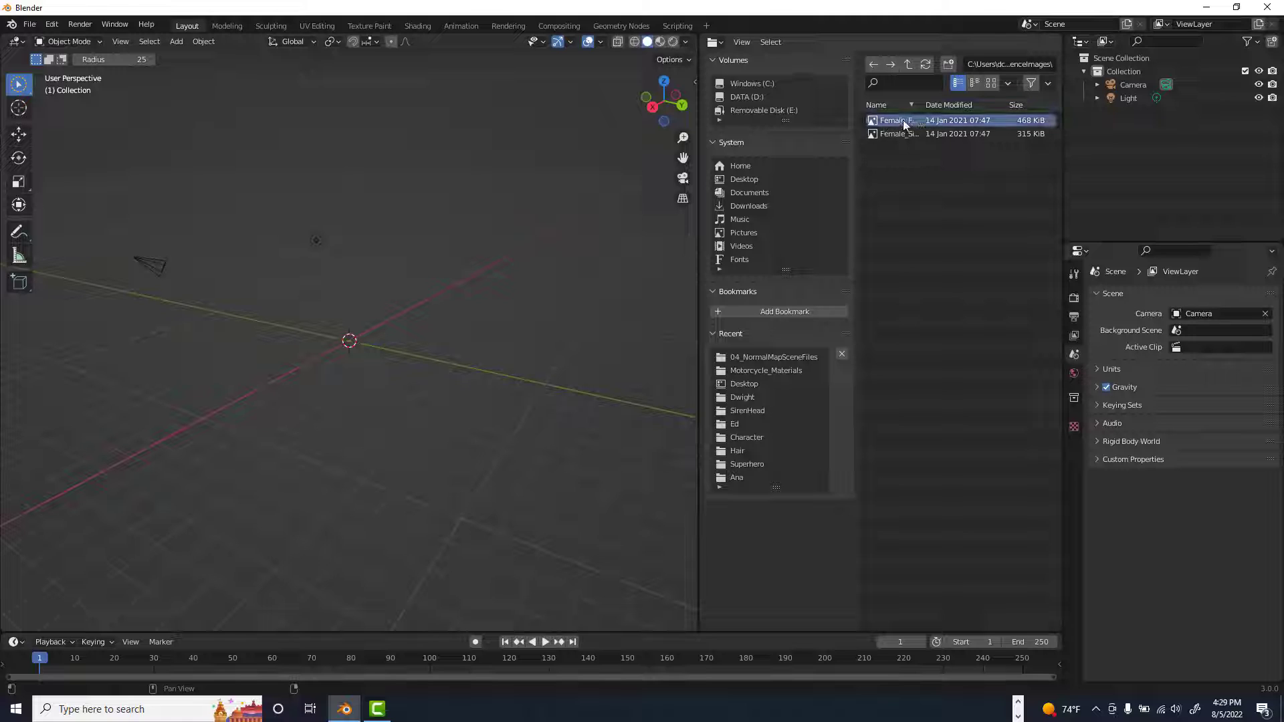
{"action": "left_click_drag", "start_coordinate": [903, 119], "coordinate": [930, 86]}
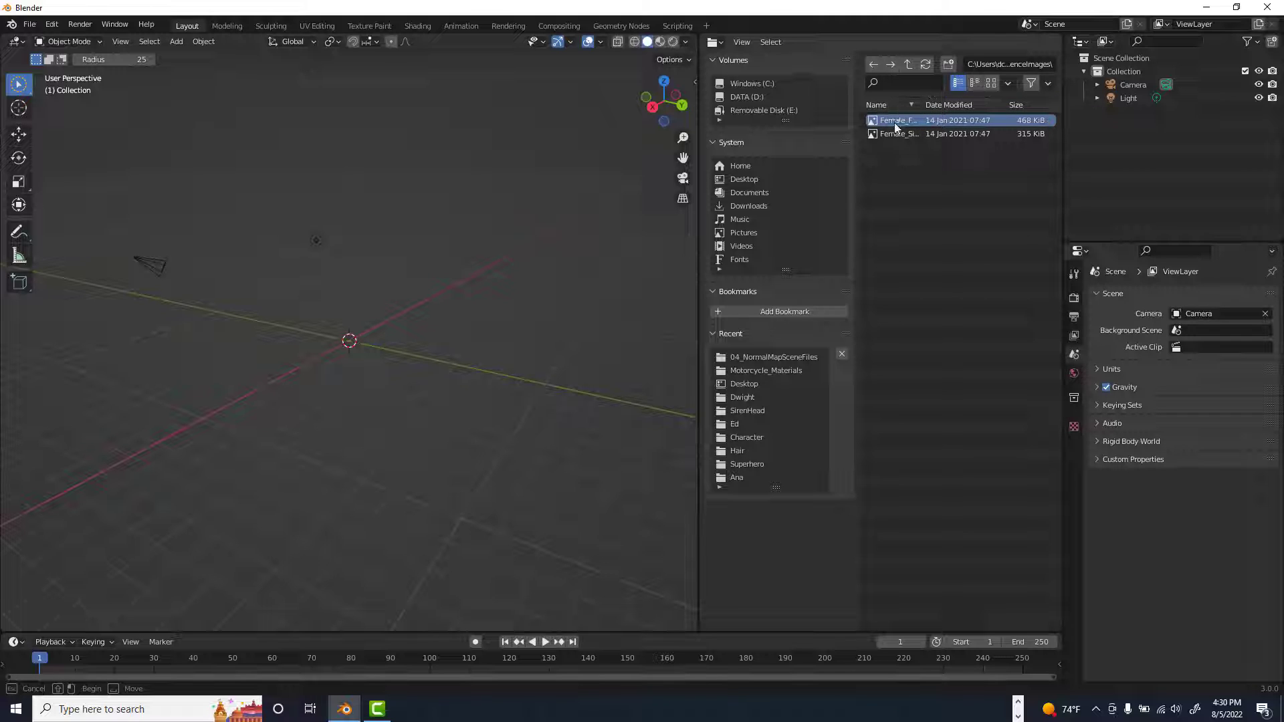
{"action": "left_click_drag", "start_coordinate": [895, 127], "coordinate": [887, 127]}
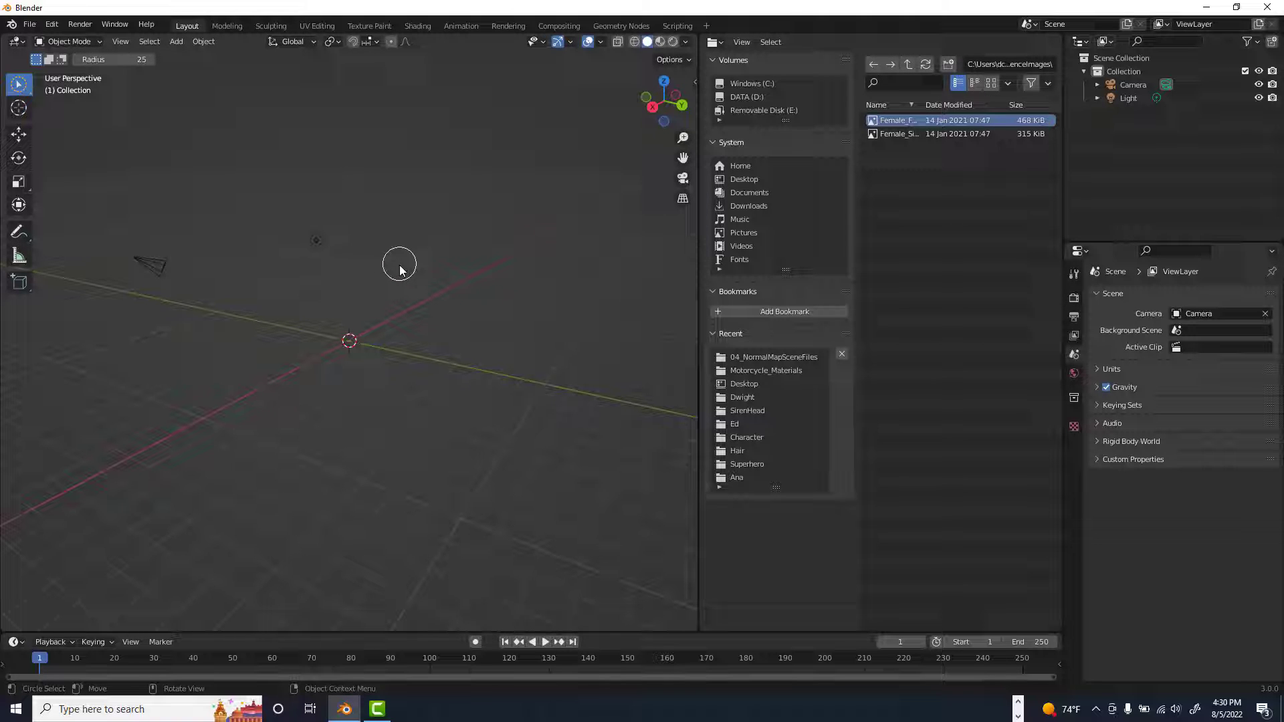
- Add Female_Side.jpg to the front orthographic view at about X 0.15 m, Z 2.14 m
{"action": "key", "text": "KP_1"}
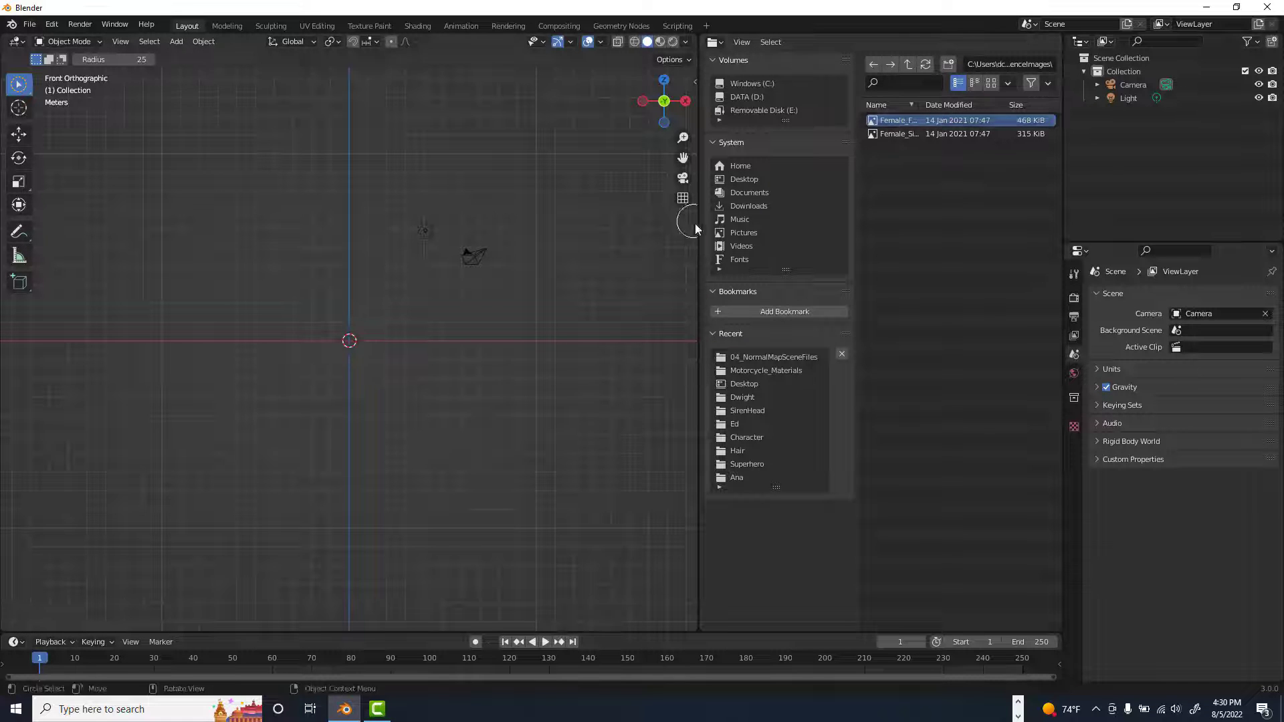
{"action": "left_click_drag", "start_coordinate": [697, 227], "coordinate": [653, 227]}
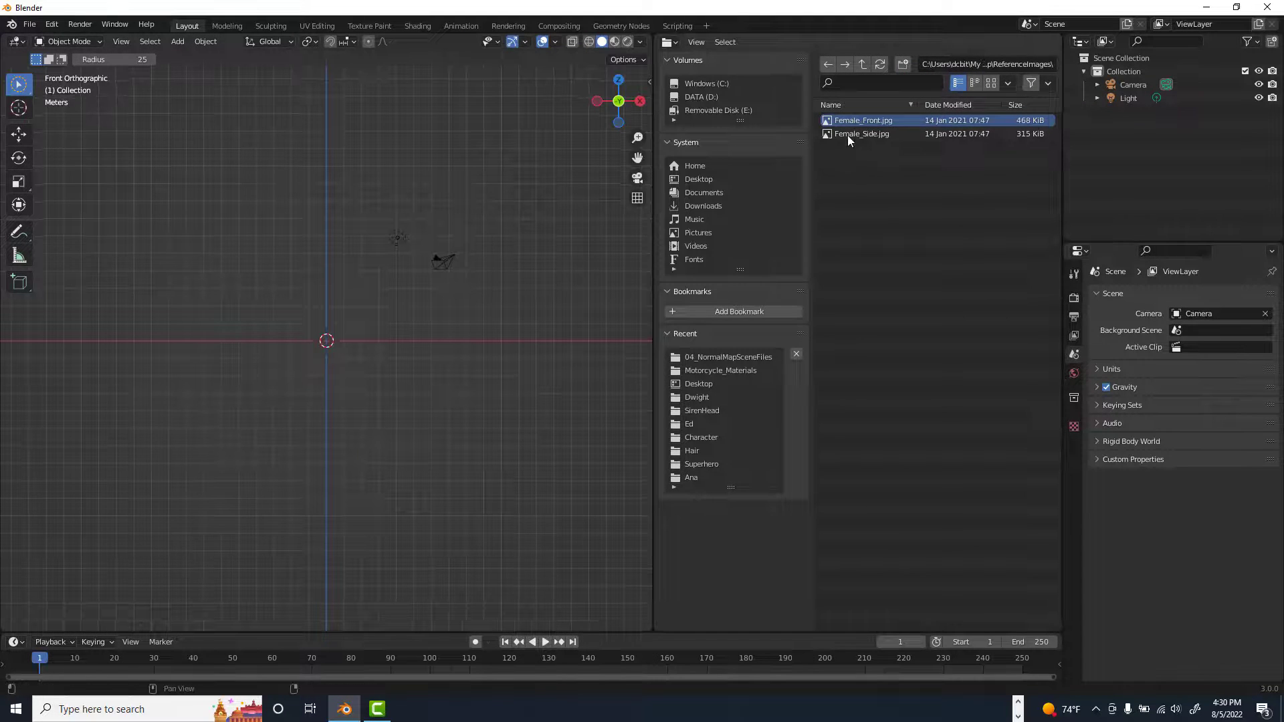
{"action": "left_click_drag", "start_coordinate": [827, 137], "coordinate": [322, 306]}
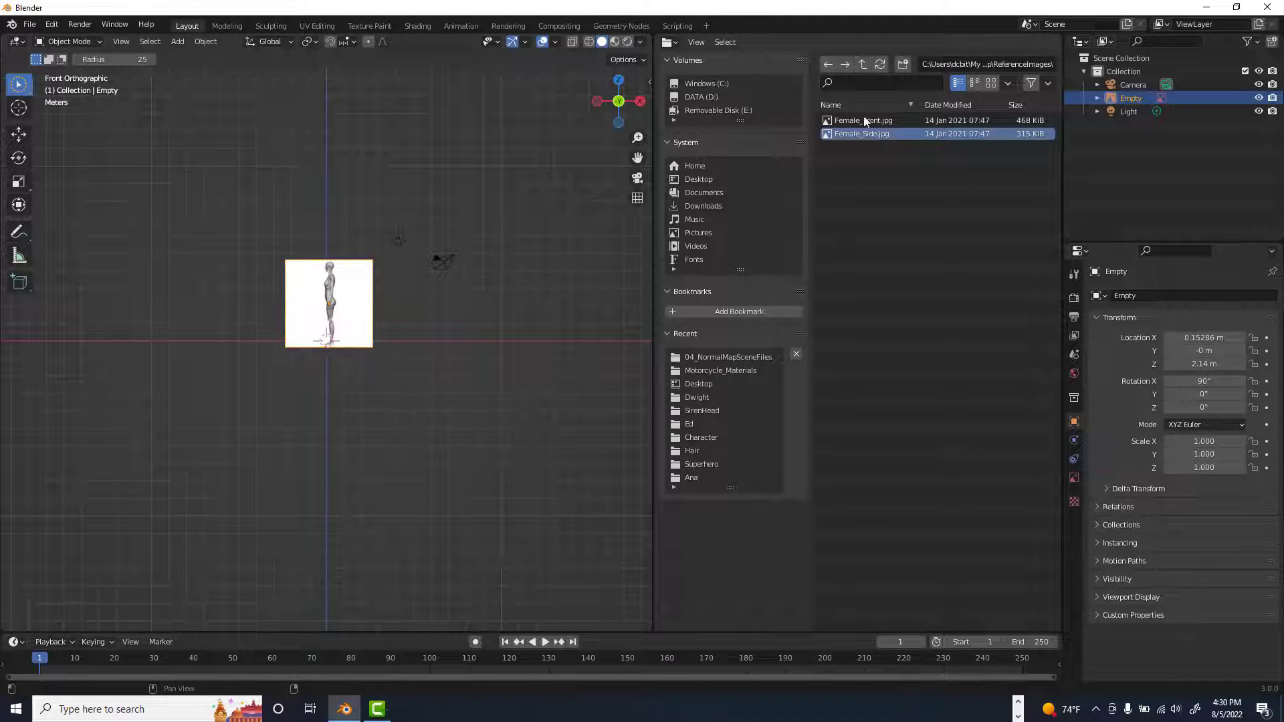
- Try adding Female_Front.jpg to the right orthographic view beside the side image, and undo the placement
{"action": "key", "text": "KP_3"}
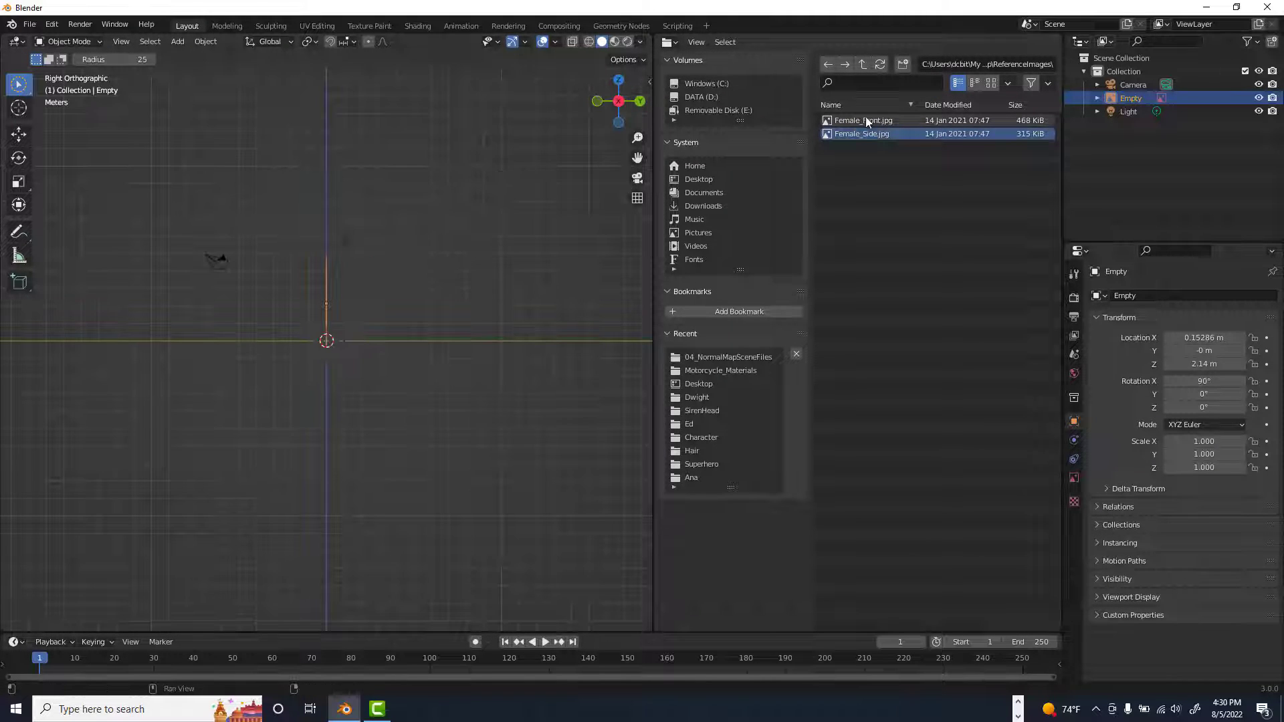
{"action": "left_click", "coordinate": [830, 124]}
{"action": "left_click_drag", "start_coordinate": [829, 124], "coordinate": [338, 312]}
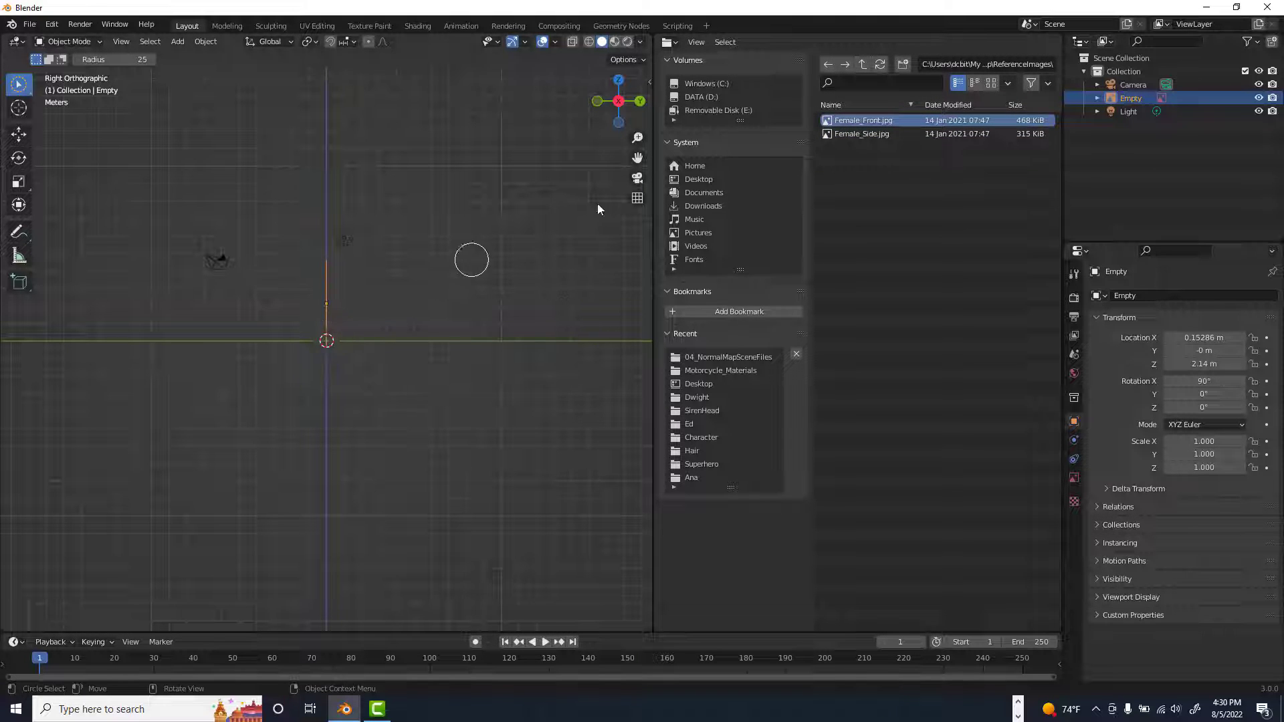
{"action": "left_click_drag", "start_coordinate": [830, 123], "coordinate": [344, 298]}
{"action": "middle_click_drag", "start_coordinate": [450, 243], "coordinate": [347, 274]}
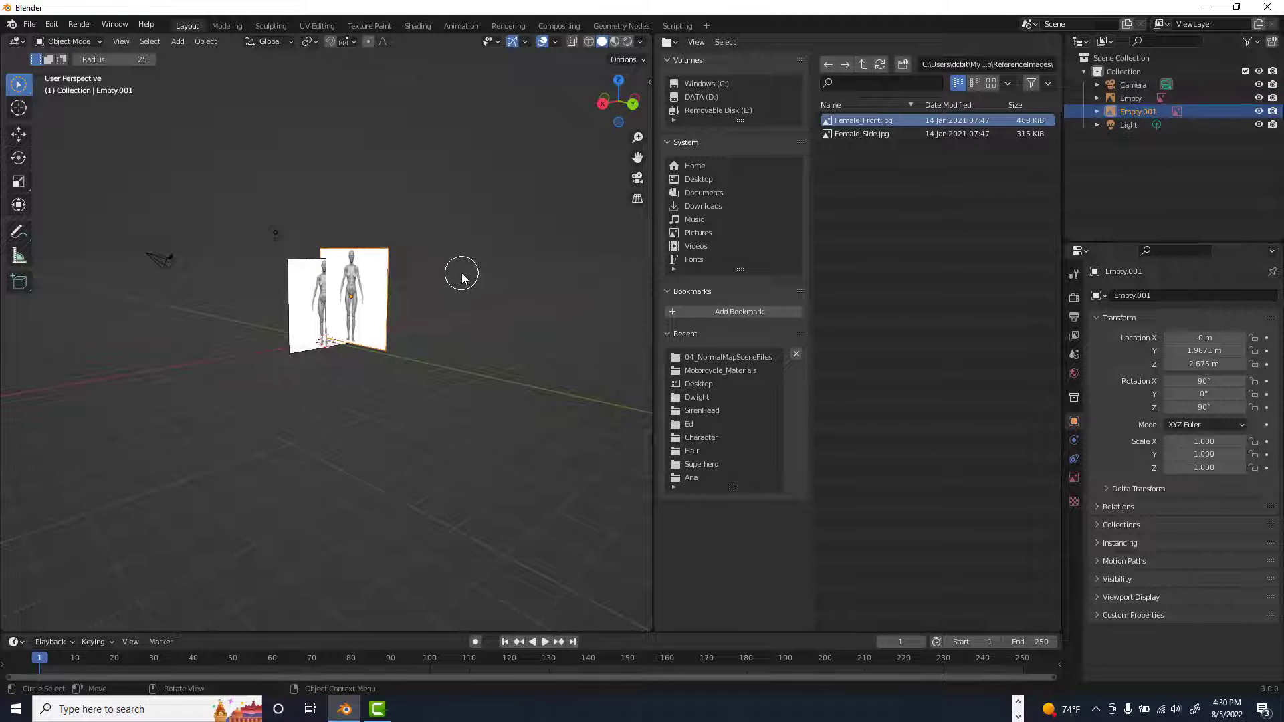
{"action": "key", "text": "ctrl+z"}
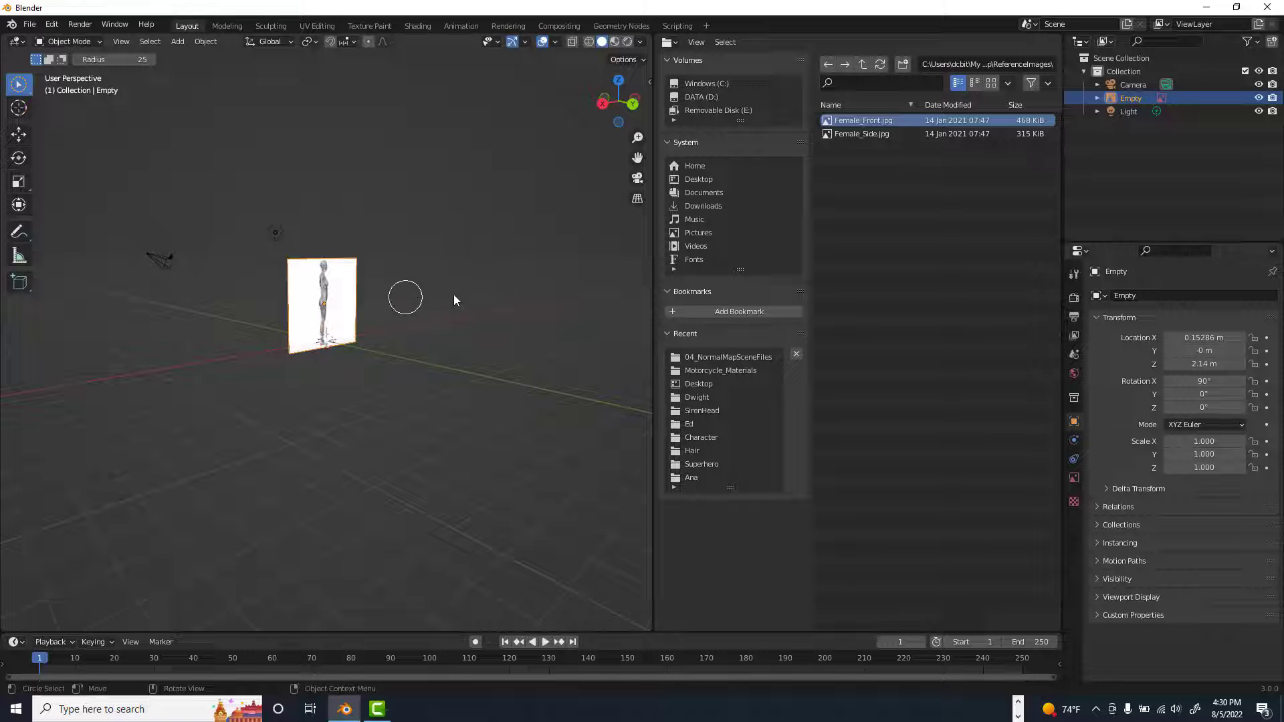
- Add Female_Front.jpg to the left orthographic view at about Y -3.97 m, Z 1.49 m
{"action": "middle_click_drag", "start_coordinate": [510, 264], "coordinate": [258, 281], "text": "alt"}
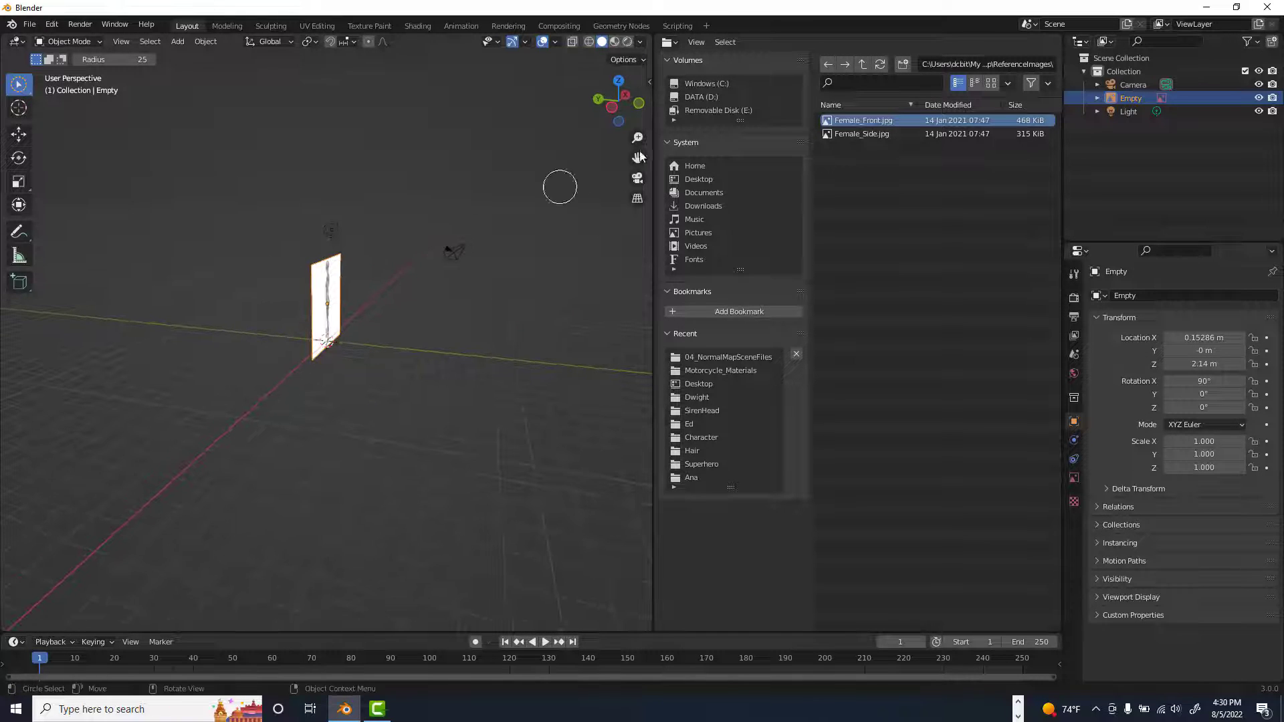
{"action": "left_click", "coordinate": [614, 107]}
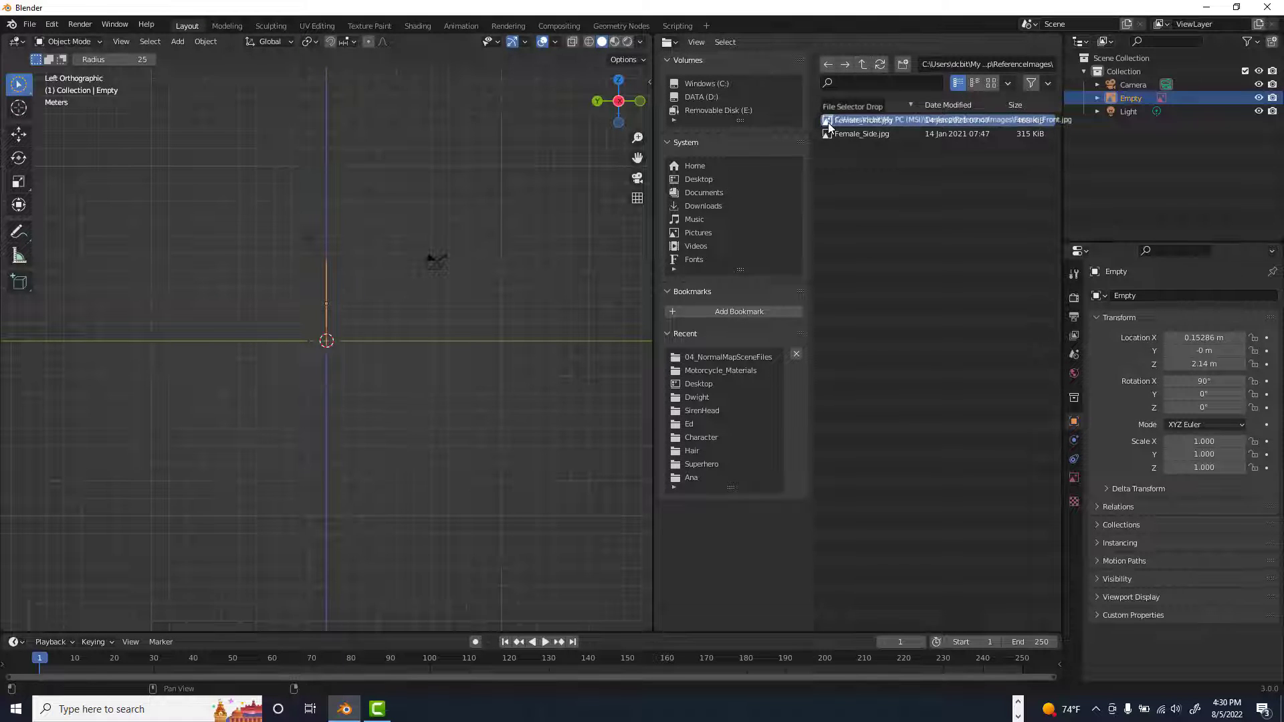
{"action": "left_click_drag", "start_coordinate": [844, 121], "coordinate": [391, 301]}
{"action": "mouse_move", "coordinate": [475, 286]}
{"action": "middle_mouse_down"}
{"action": "mouse_move", "coordinate": [478, 272]}
{"action": "mouse_move", "coordinate": [473, 303]}
{"action": "middle_mouse_up"}
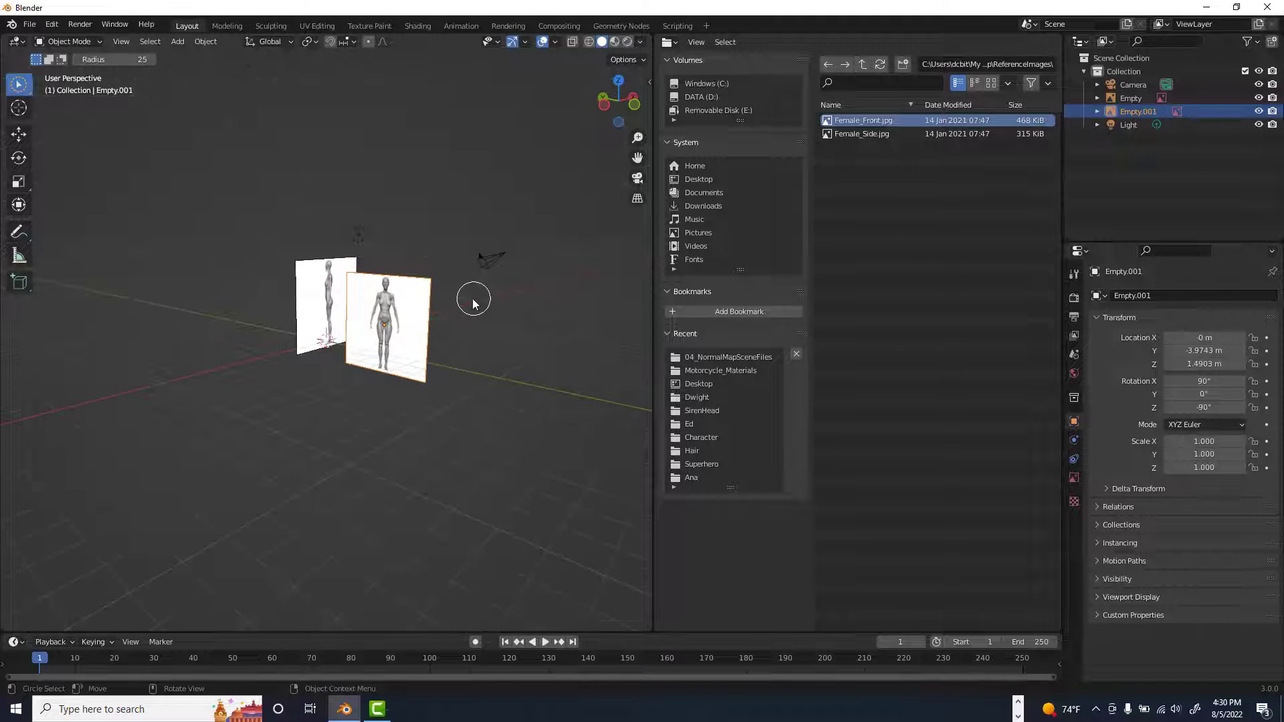
- Move the Female_Front image to about Y 0.002 m, Z 2.52 m, centring the figure above the origin with its base on the ground line
{"action": "left_click", "coordinate": [19, 134]}
{"action": "middle_click_drag", "start_coordinate": [562, 141], "coordinate": [597, 128]}
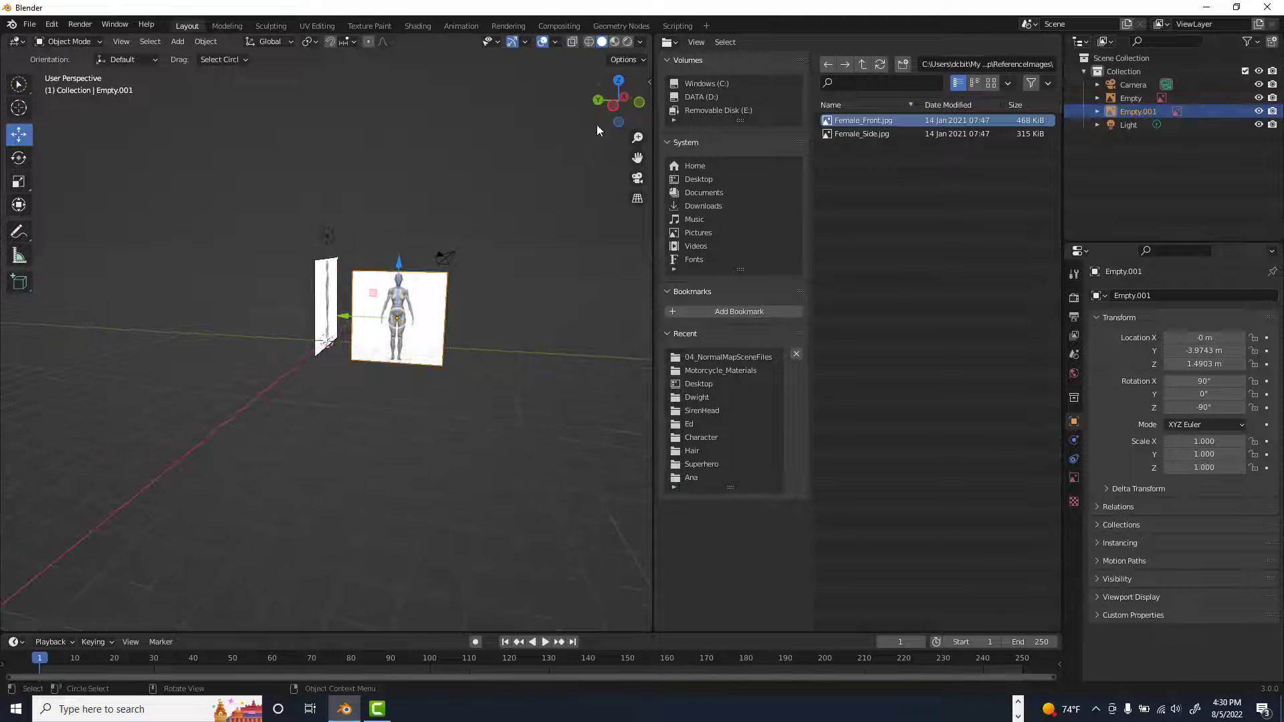
{"action": "left_click", "coordinate": [612, 107]}
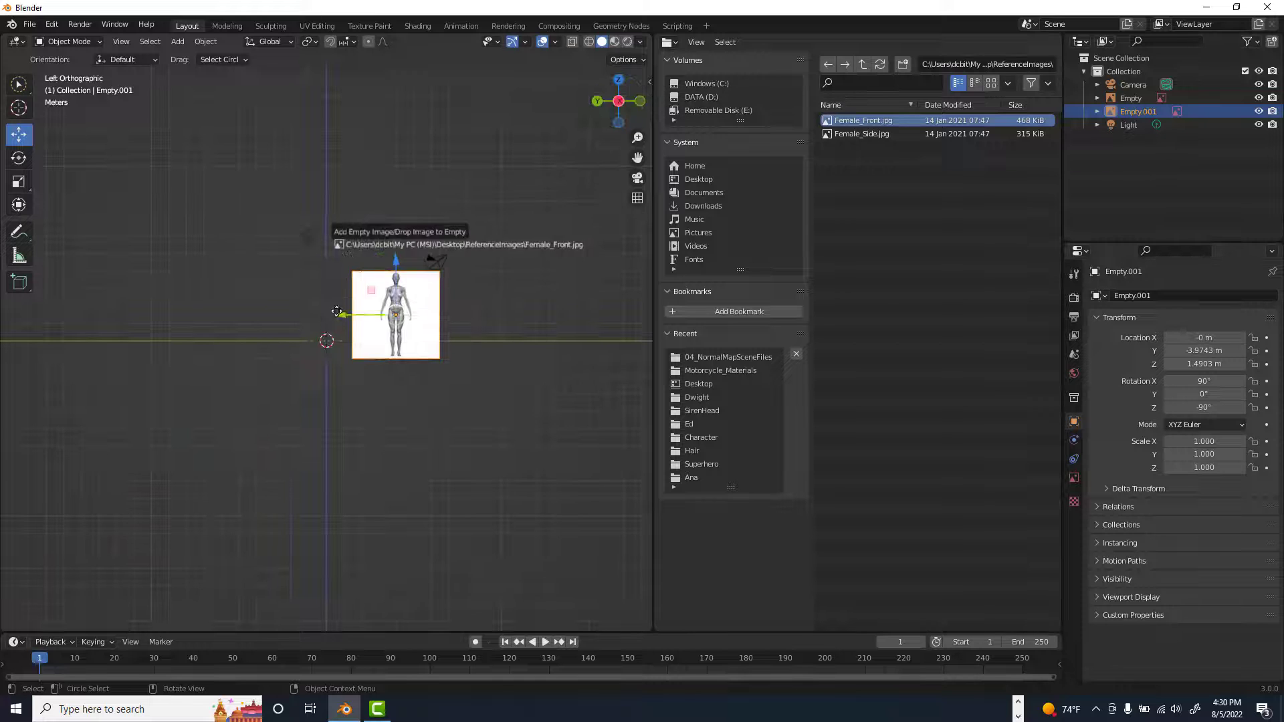
{"action": "left_click_drag", "start_coordinate": [338, 313], "coordinate": [266, 304]}
{"action": "scroll", "coordinate": [338, 222], "scroll_direction": "up", "scroll_amount": 5}
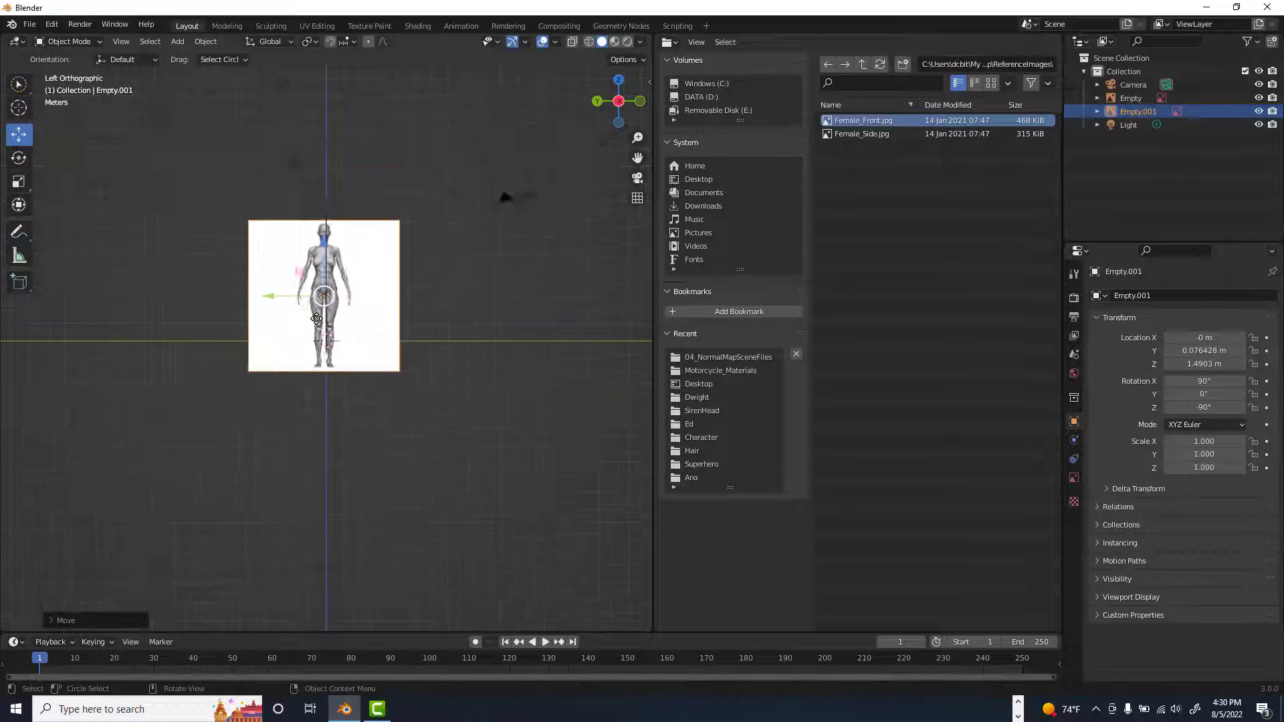
{"action": "left_click_drag", "start_coordinate": [323, 231], "coordinate": [334, 178]}
{"action": "left_click_drag", "start_coordinate": [273, 228], "coordinate": [359, 236]}
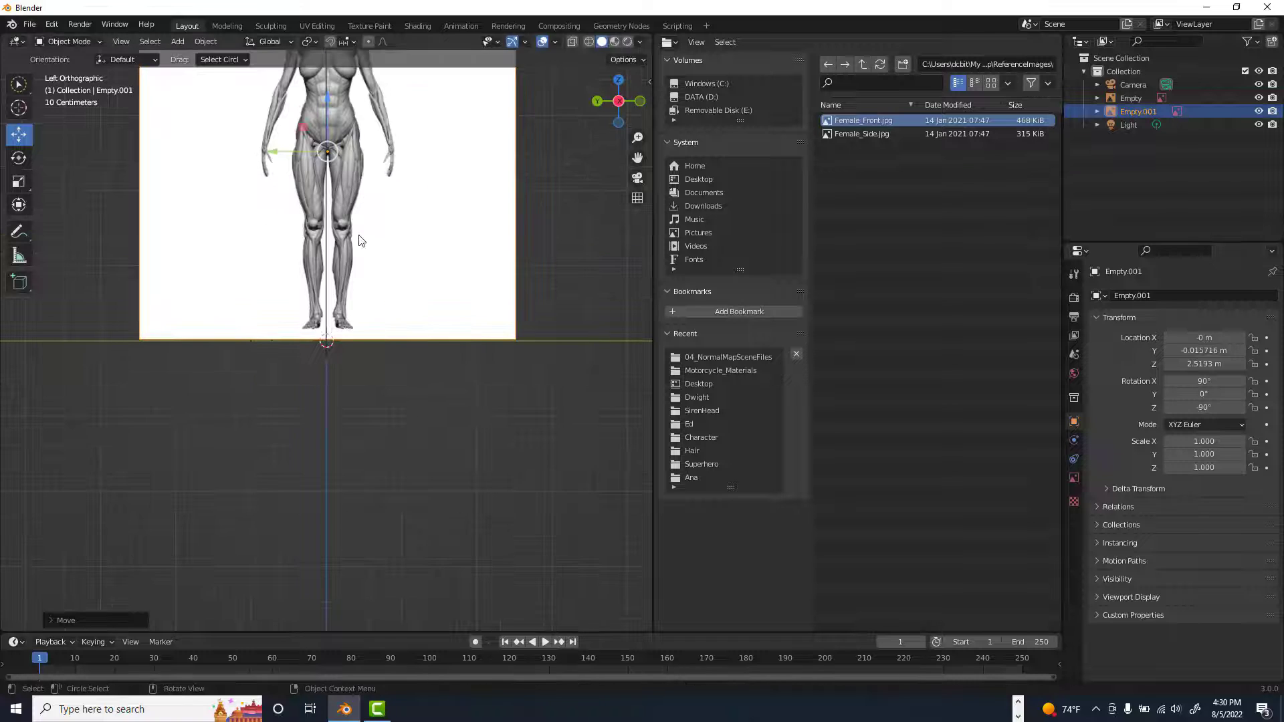
{"action": "middle_click_drag", "start_coordinate": [274, 154], "coordinate": [257, 338], "text": "shift"}
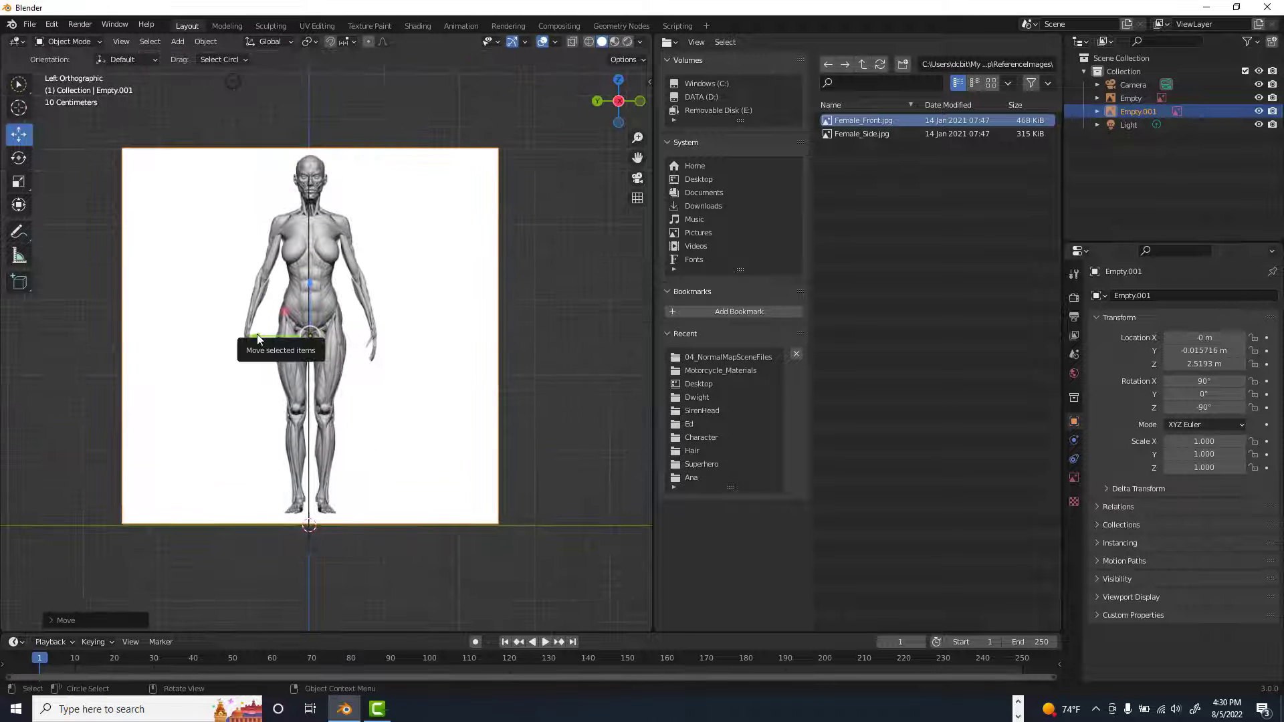
{"action": "left_click_drag", "start_coordinate": [256, 337], "coordinate": [253, 334]}
- Switch to the Select Box tool, select the Female_Side image in front view, and raise it to about Z 2.50 m
{"action": "left_click", "coordinate": [641, 104]}
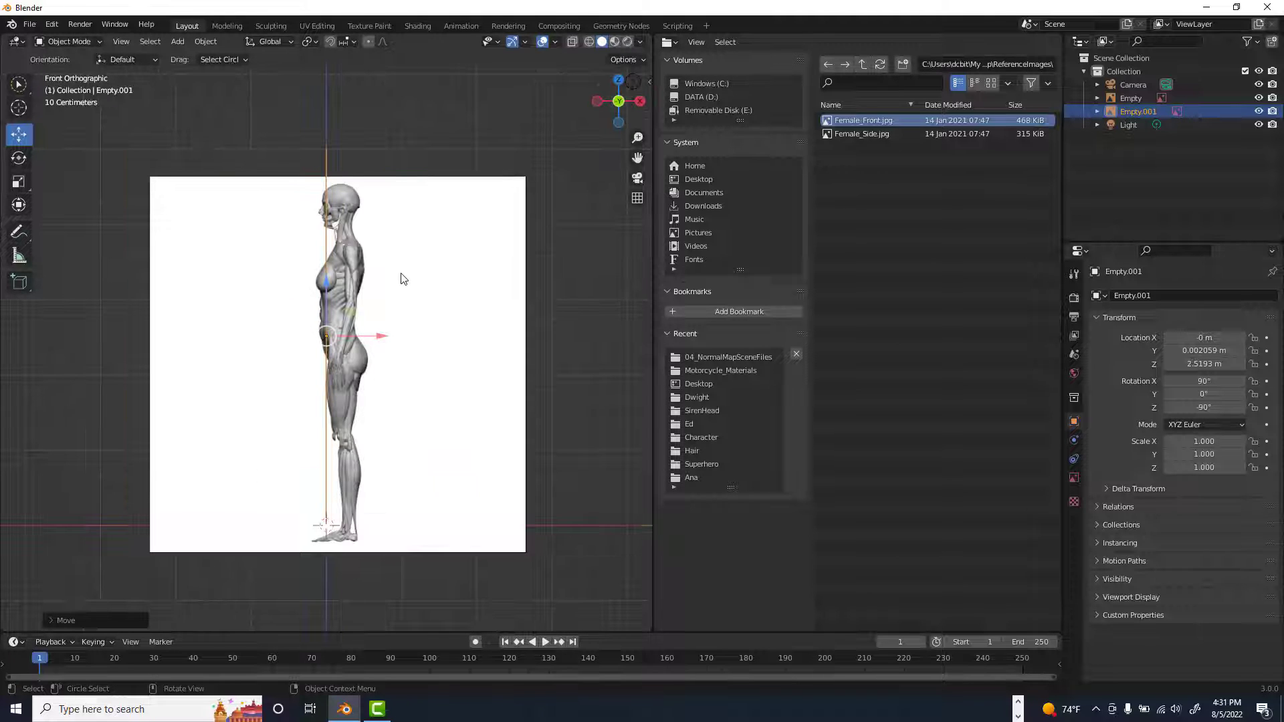
{"action": "left_click", "coordinate": [518, 205]}
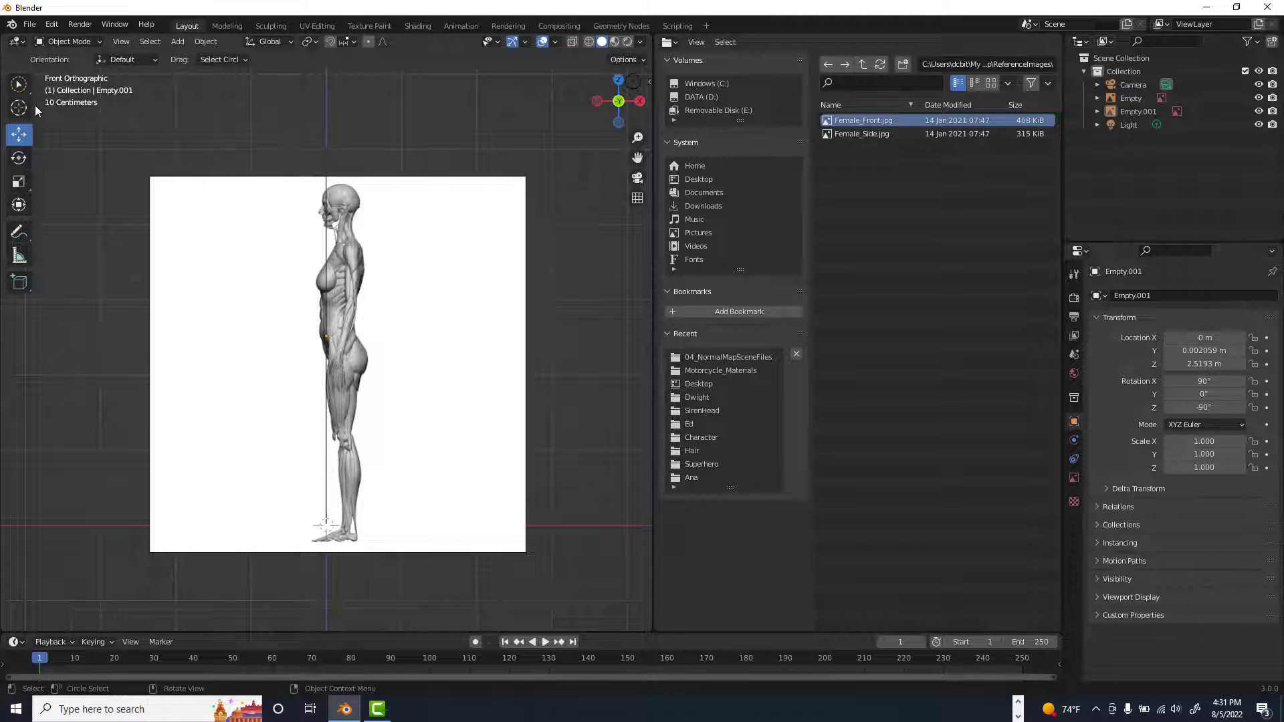
{"action": "left_click", "coordinate": [18, 85]}
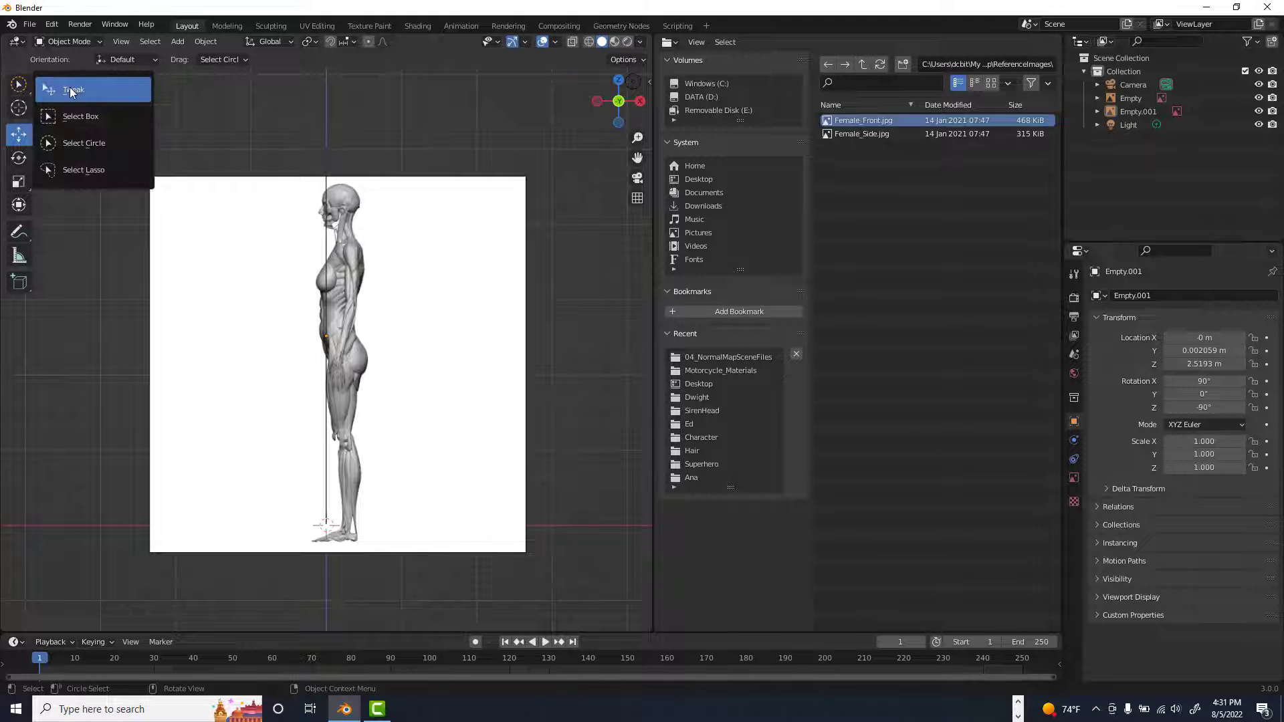
{"action": "left_click", "coordinate": [85, 123]}
{"action": "left_click", "coordinate": [185, 214]}
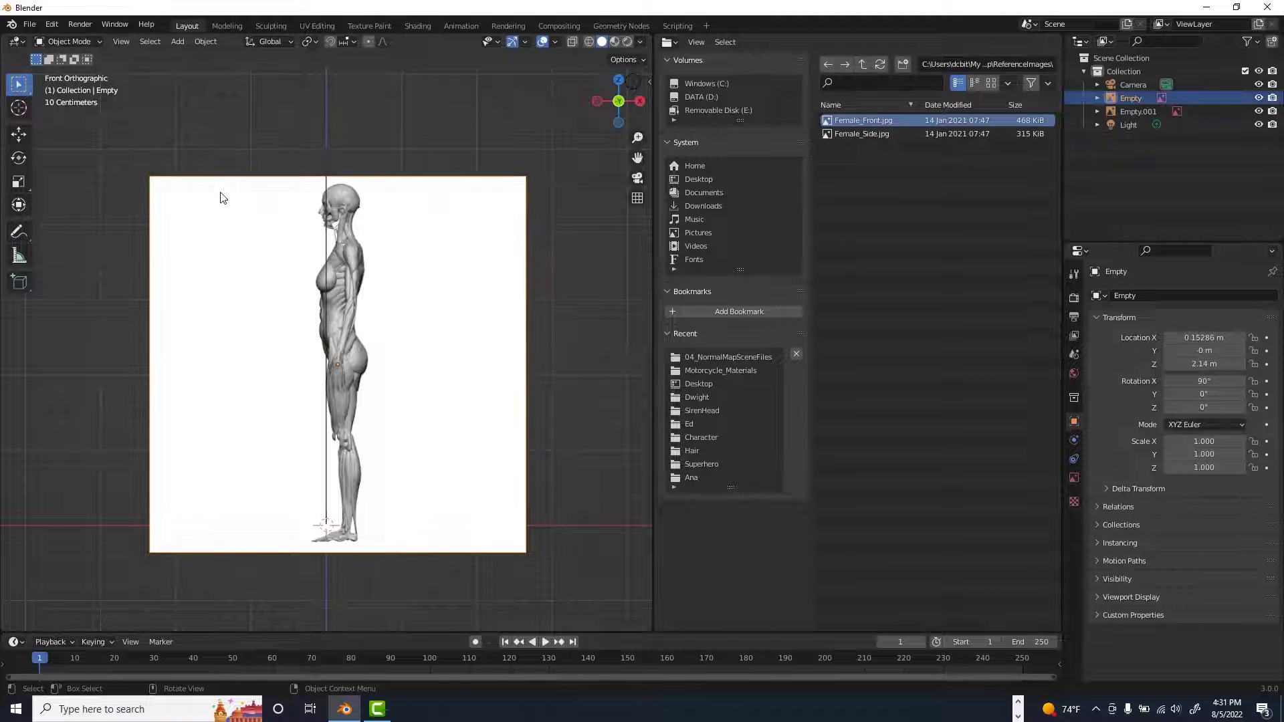
{"action": "left_click", "coordinate": [18, 134]}
{"action": "left_click_drag", "start_coordinate": [338, 309], "coordinate": [337, 279]}
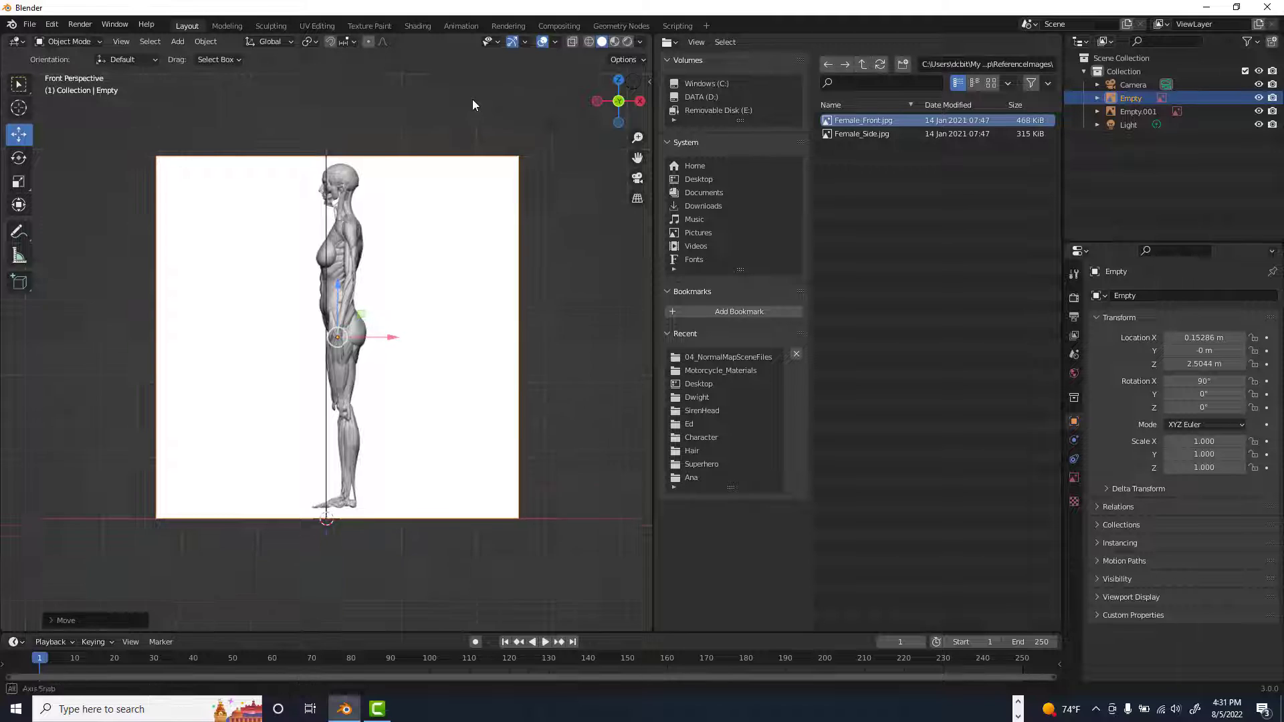
- Move the Female_Front image along X to about 2.62 m and merge the File Browser area back into the 3D viewport
{"action": "middle_click_drag", "start_coordinate": [474, 100], "coordinate": [332, 279]}
{"action": "middle_click_drag", "start_coordinate": [280, 323], "coordinate": [322, 282]}
{"action": "left_click", "coordinate": [322, 282]}
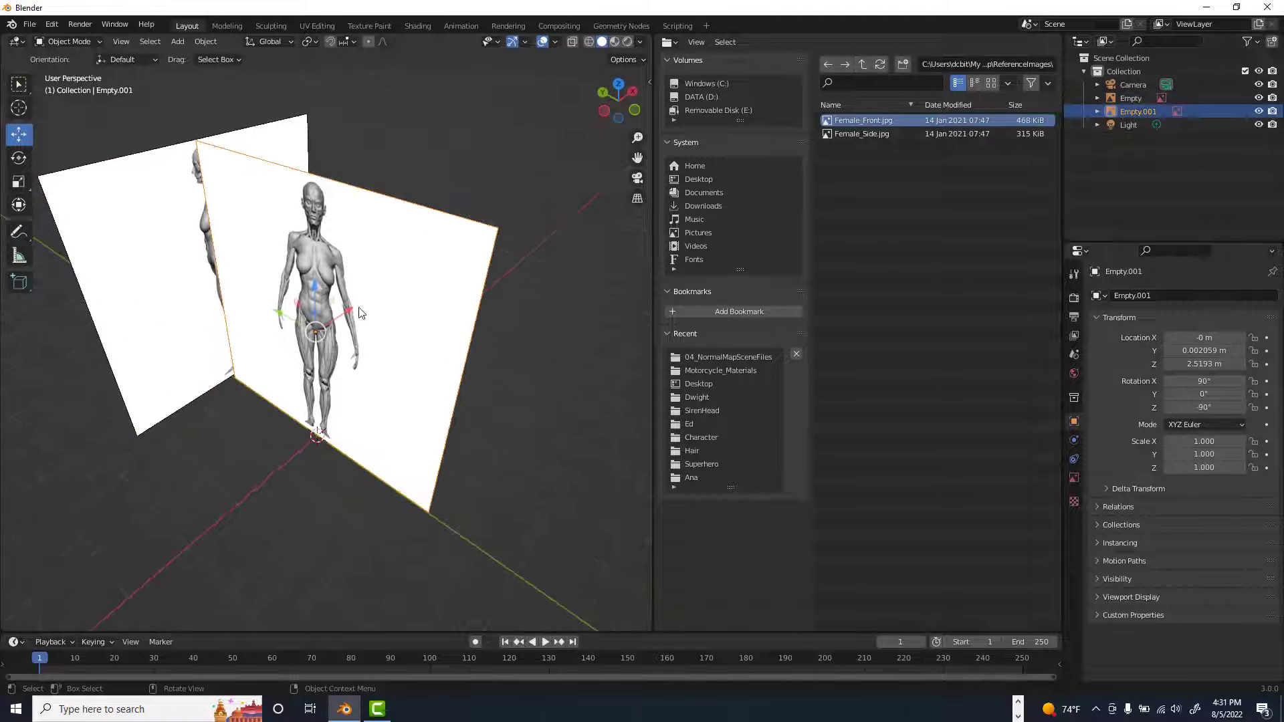
{"action": "left_click_drag", "start_coordinate": [338, 315], "coordinate": [452, 256]}
{"action": "middle_click_drag", "start_coordinate": [451, 257], "coordinate": [418, 317]}
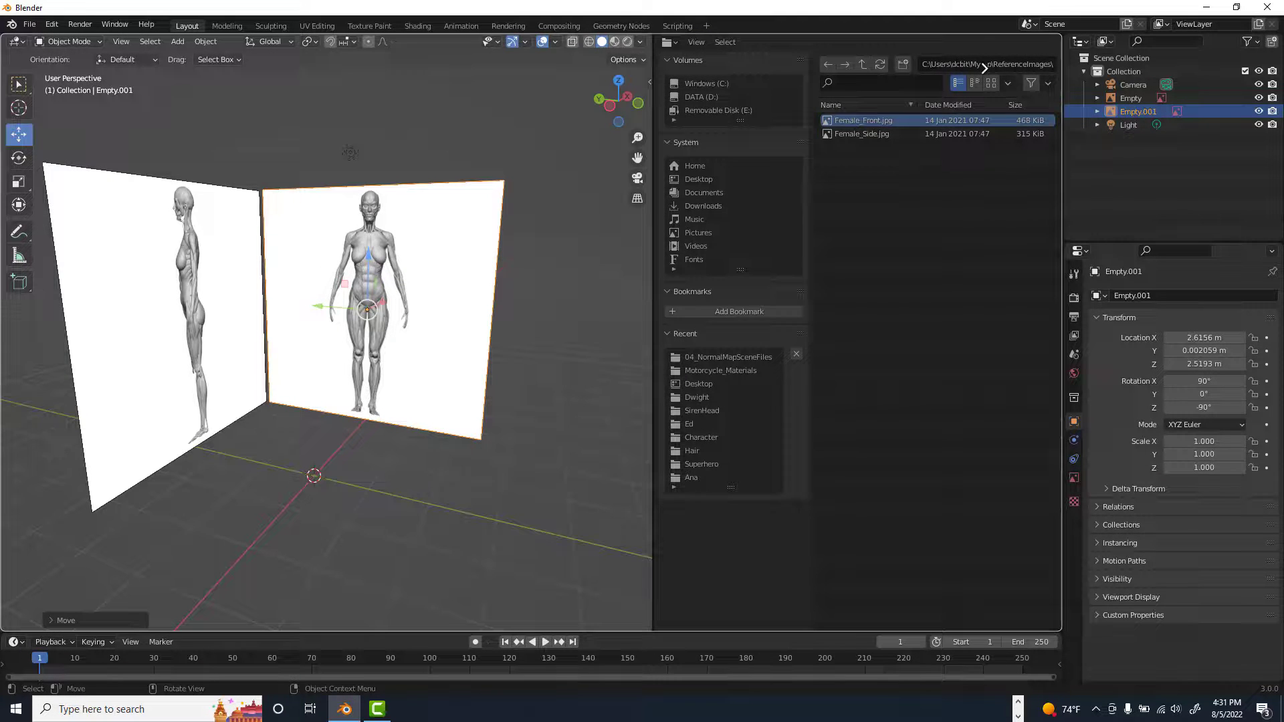
{"action": "left_click_drag", "start_coordinate": [985, 68], "coordinate": [990, 68]}
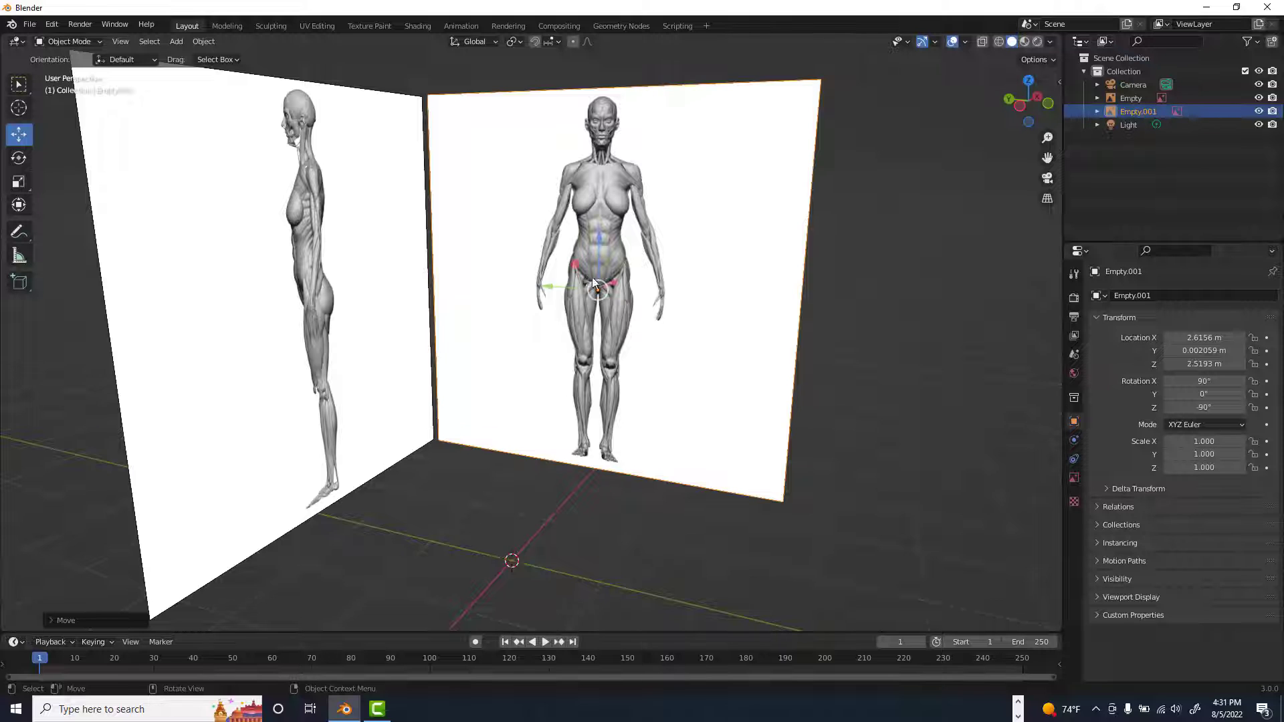
- Add a mesh cube at the origin and raise it to about Z 1.35 m in right orthographic view
{"action": "scroll", "coordinate": [576, 305], "scroll_direction": "down", "scroll_amount": 2}
{"action": "mouse_move", "coordinate": [573, 312]}
{"action": "middle_mouse_down"}
{"action": "mouse_move", "coordinate": [587, 329]}
{"action": "mouse_move", "coordinate": [580, 313]}
{"action": "middle_mouse_up"}
{"action": "scroll", "coordinate": [580, 312], "scroll_direction": "down", "scroll_amount": 1}
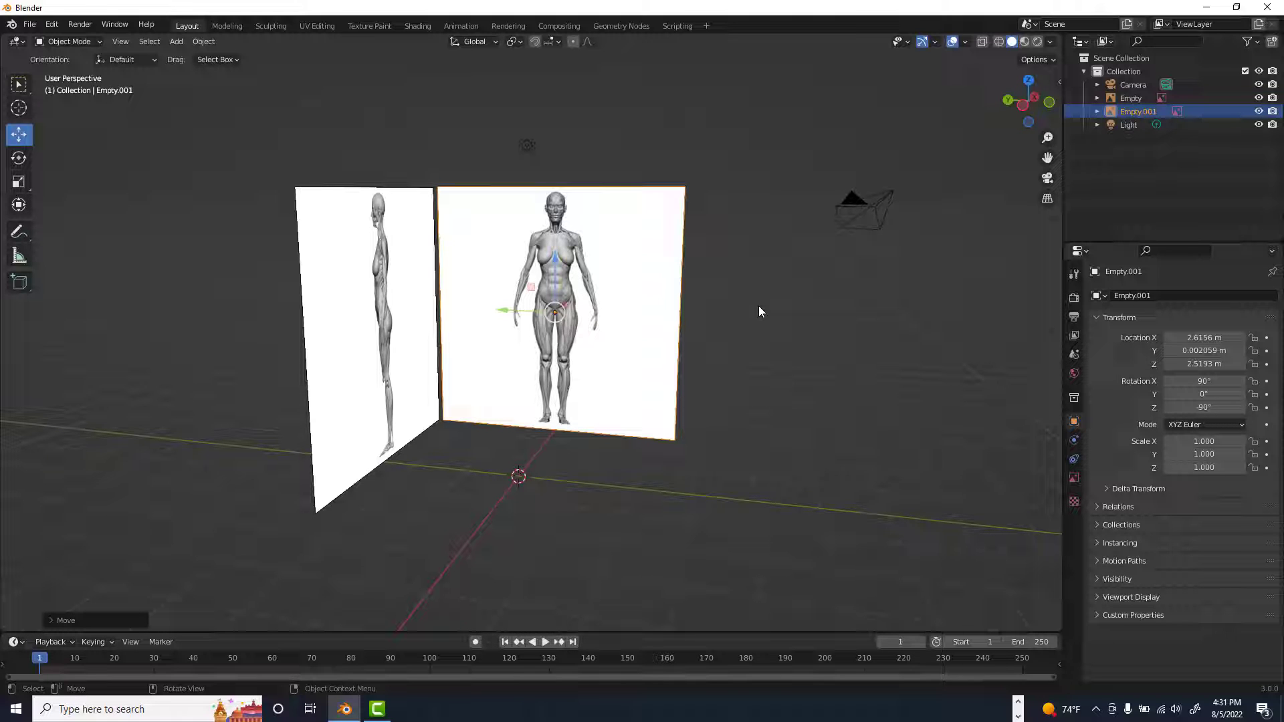
{"action": "key", "text": "shift+a"}
{"action": "mouse_move", "coordinate": [652, 272]}
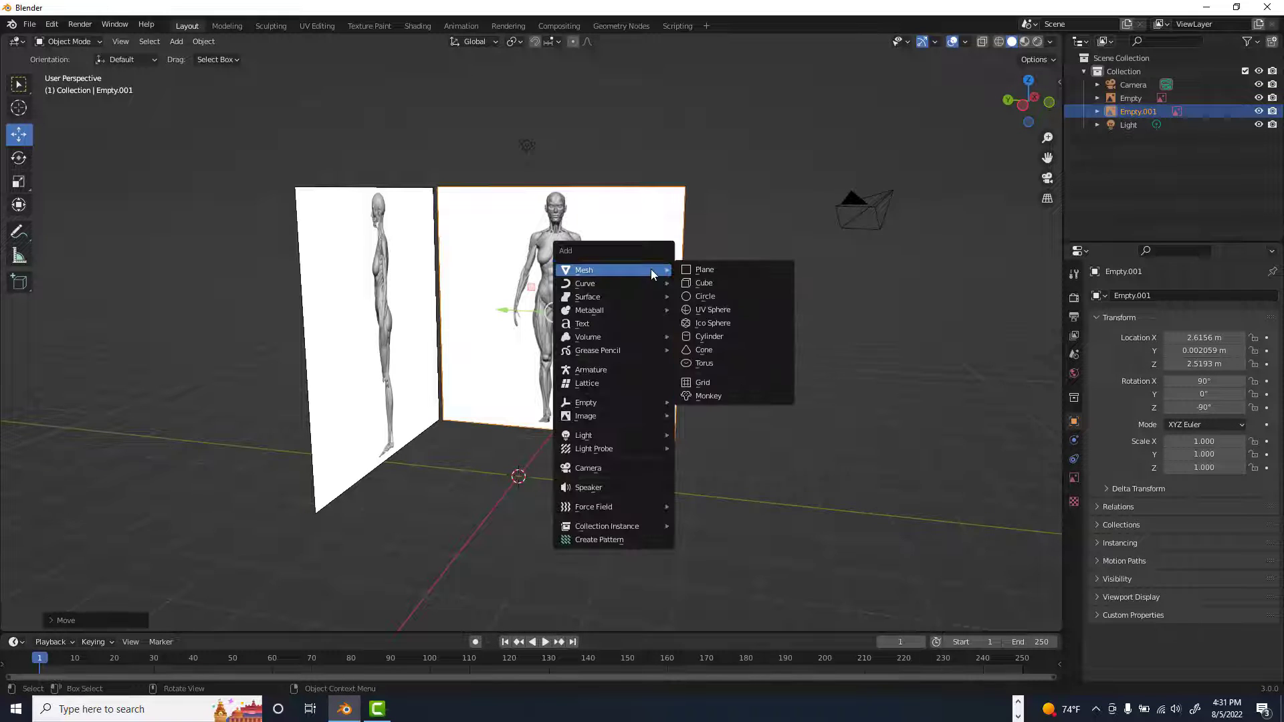
{"action": "left_click", "coordinate": [720, 285]}
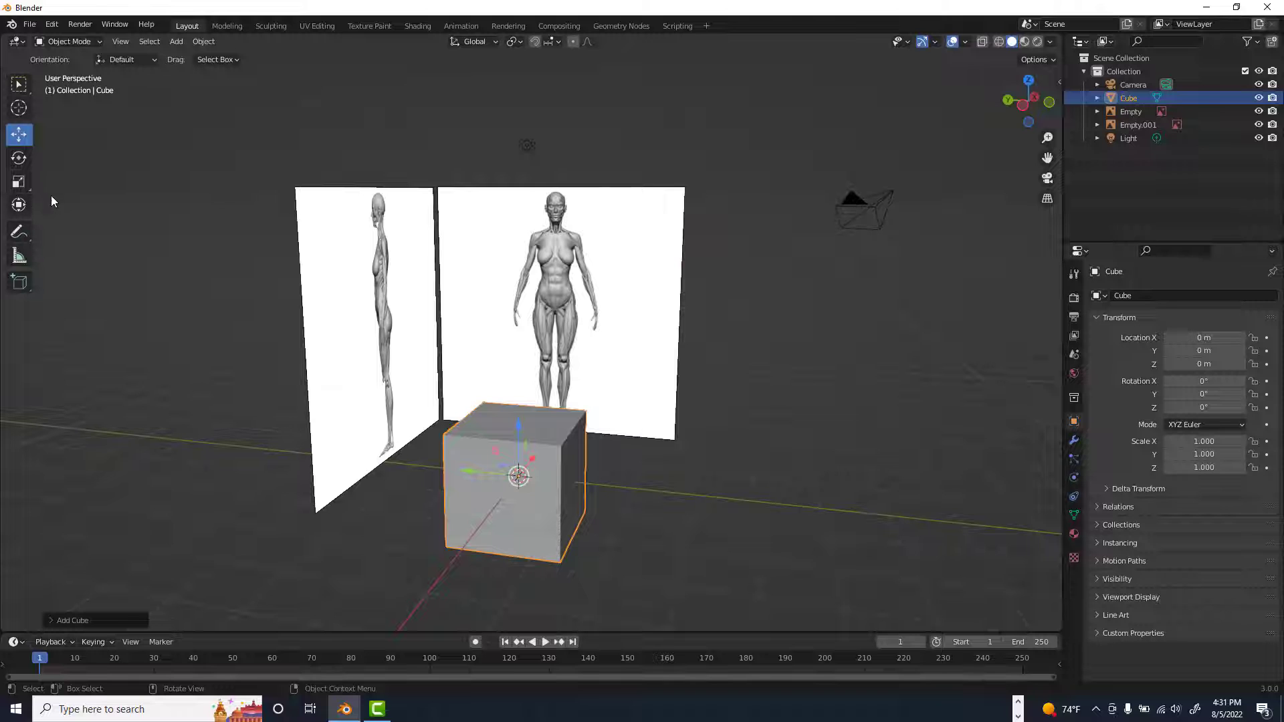
{"action": "key", "text": "KP_3"}
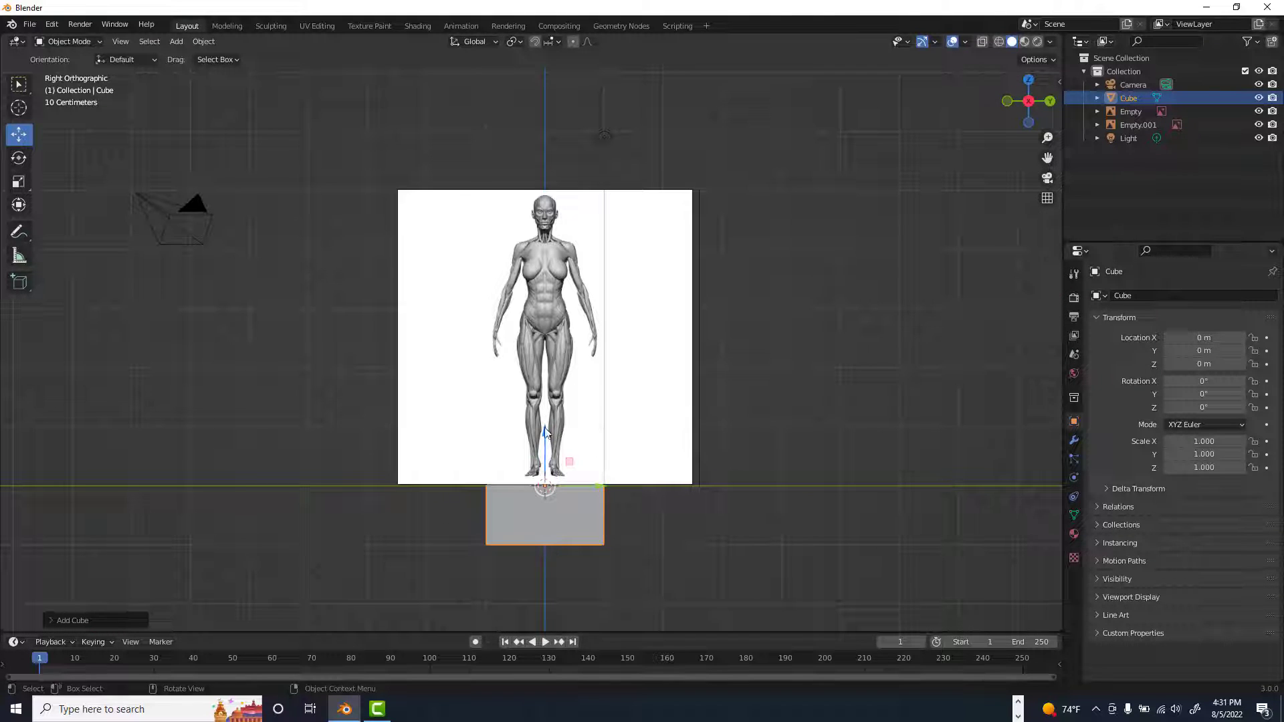
{"action": "left_click_drag", "start_coordinate": [545, 433], "coordinate": [801, 314]}
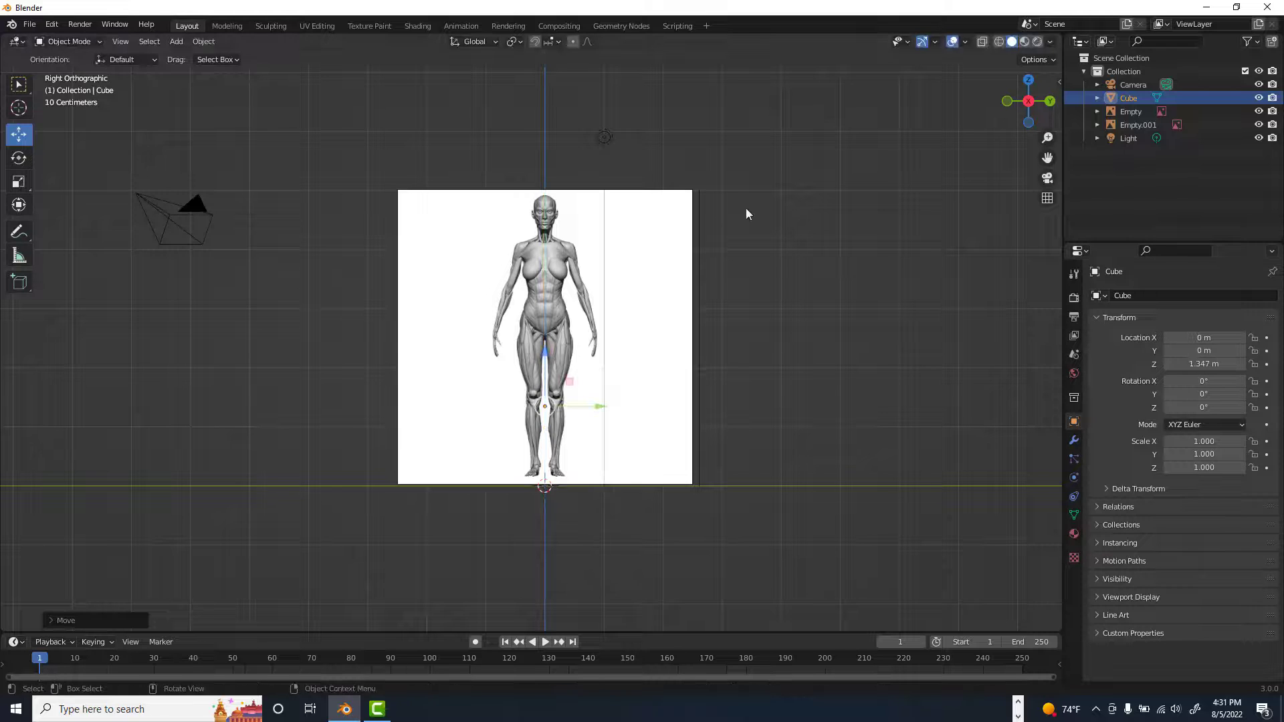
- Move the Female_Front image to about X -2.52 m and the Female_Side image to about Y -2.53 m, placing both behind the cube
{"action": "middle_click_drag", "start_coordinate": [807, 238], "coordinate": [741, 312]}
{"action": "left_click", "coordinate": [484, 396]}
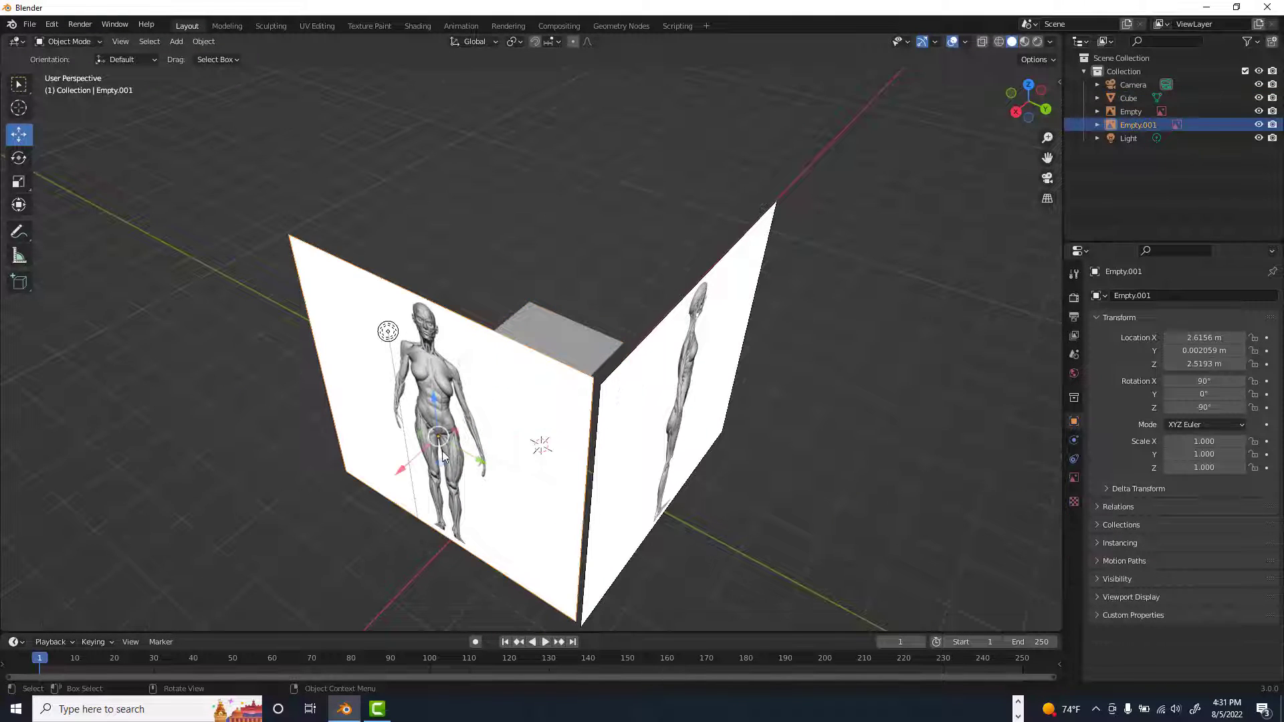
{"action": "left_click_drag", "start_coordinate": [402, 469], "coordinate": [598, 322]}
{"action": "left_click", "coordinate": [678, 438]}
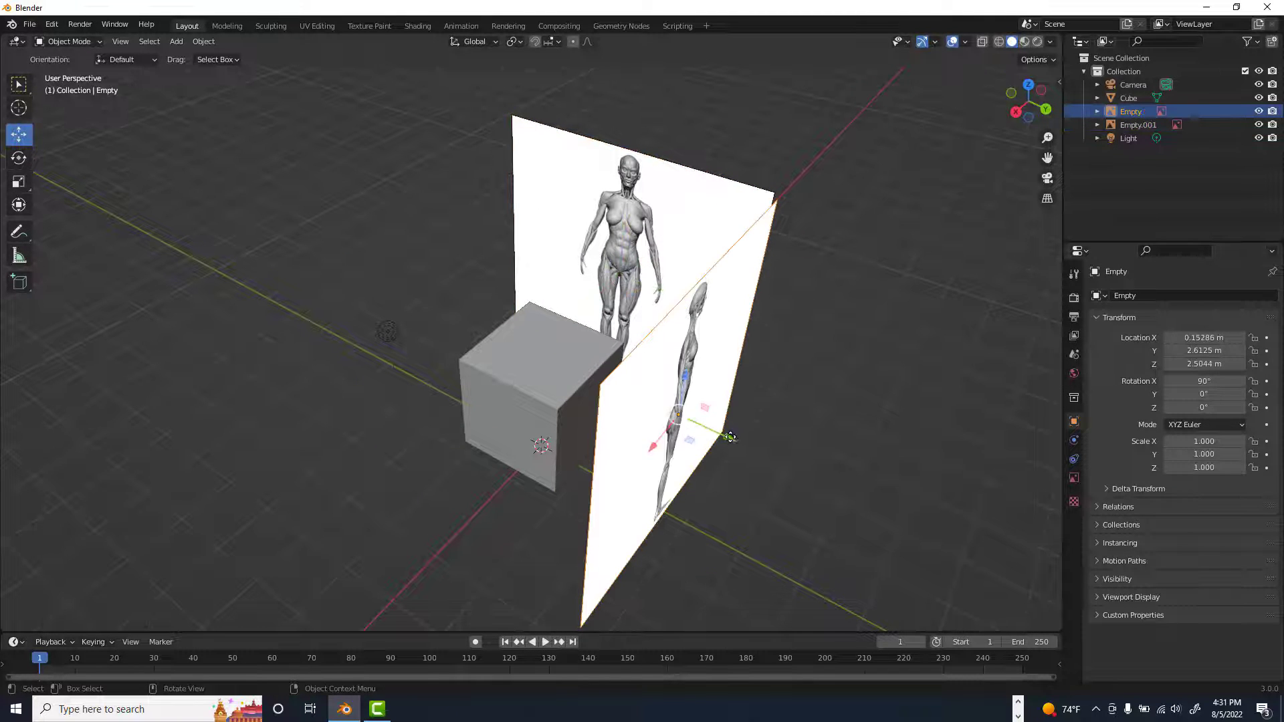
{"action": "left_click_drag", "start_coordinate": [730, 437], "coordinate": [473, 301]}
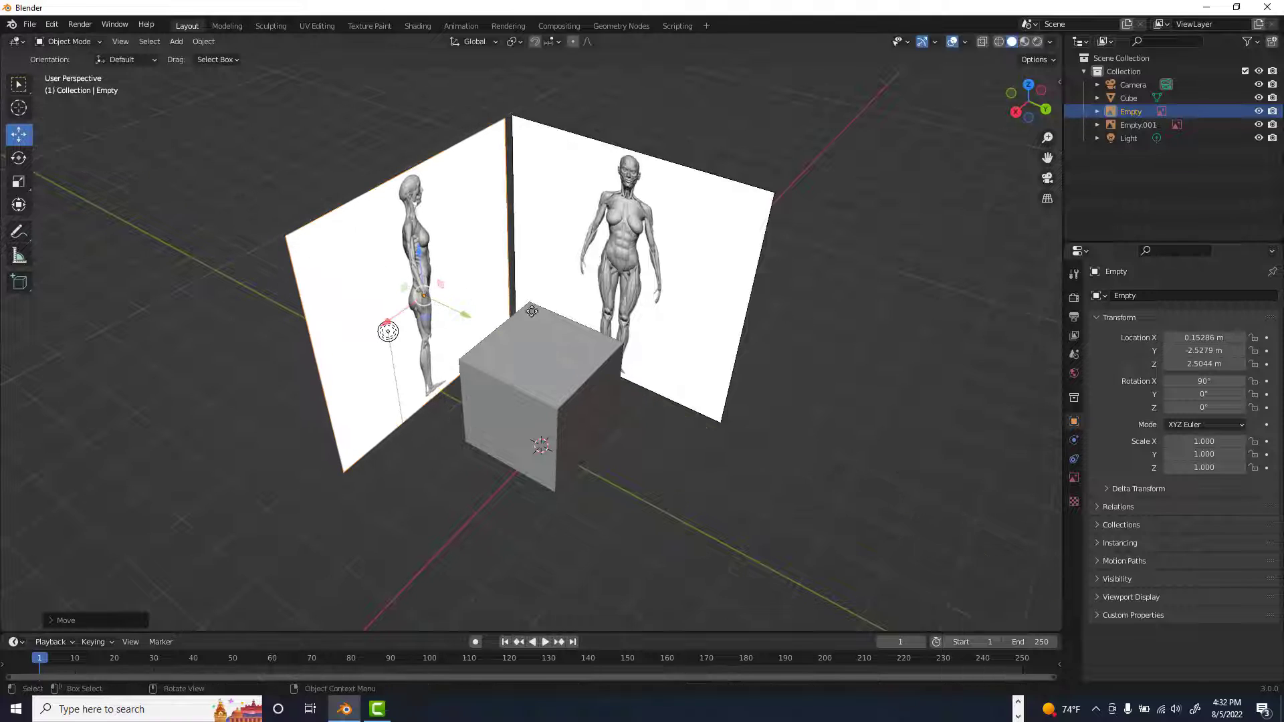
- Turn the Female_Side image to face the opposite way by setting its Z rotation to -180°
{"action": "left_click", "coordinate": [1231, 379]}
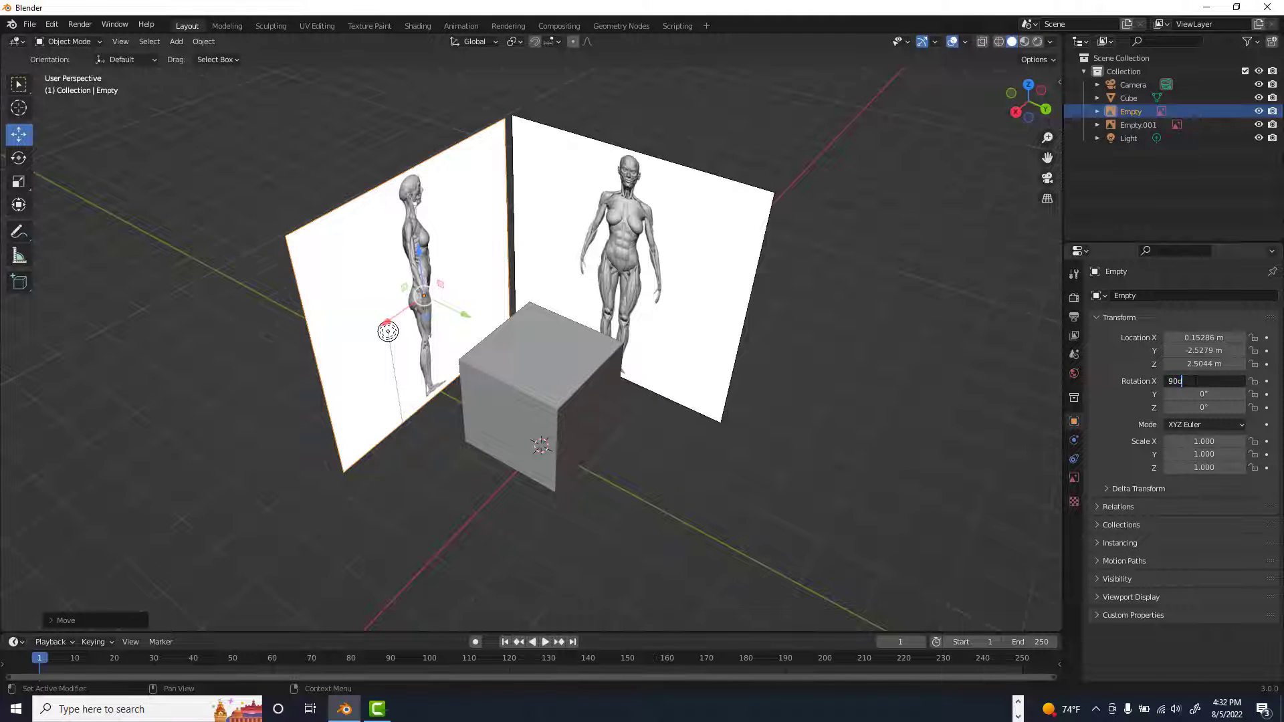
{"action": "key", "text": "Return"}
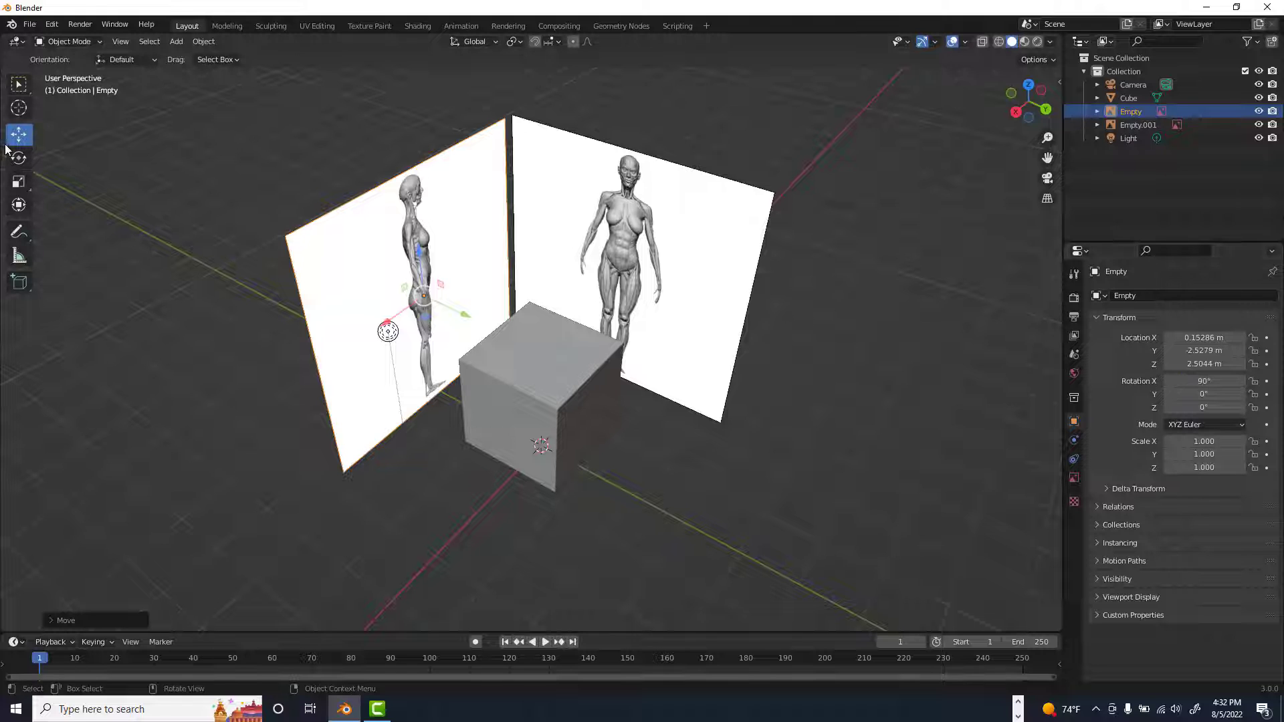
{"action": "left_click", "coordinate": [16, 161]}
{"action": "left_click_drag", "start_coordinate": [428, 315], "coordinate": [403, 239]}
{"action": "key", "text": "ctrl+z"}
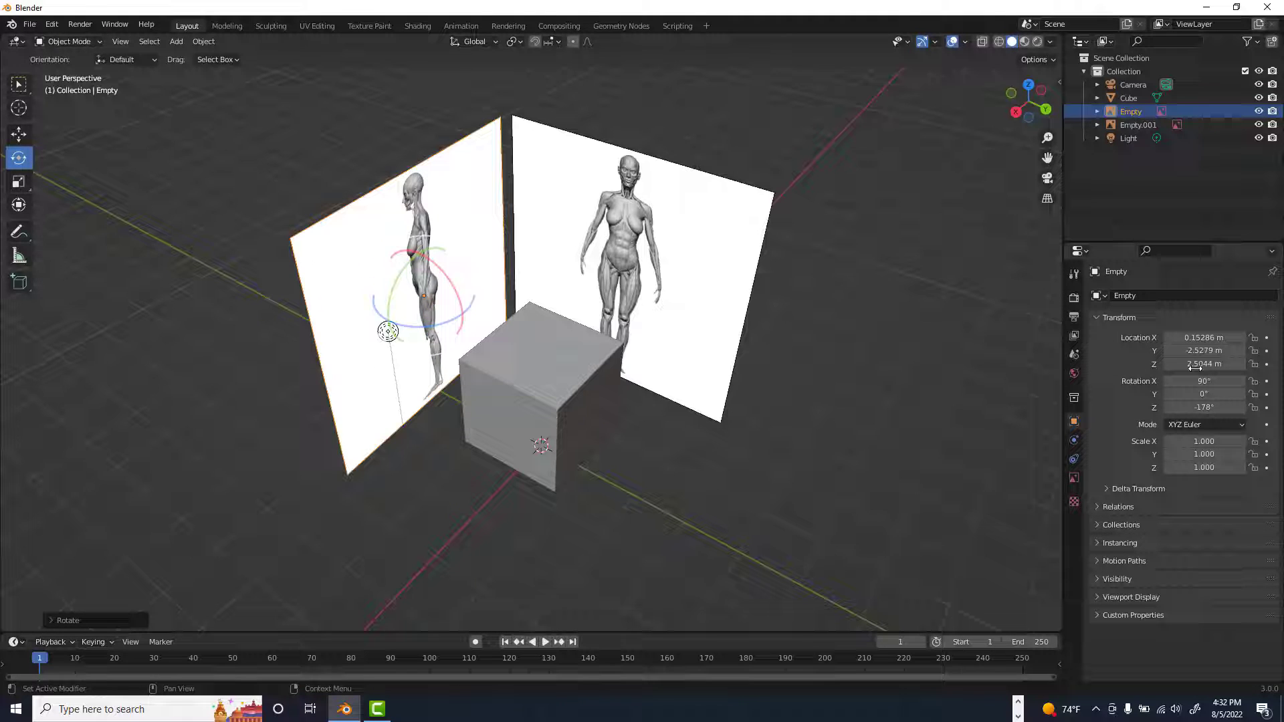
{"action": "left_click", "coordinate": [1203, 407]}
{"action": "key", "text": "BackSpace"}
{"action": "type", "text": "-180"}
{"action": "key", "text": "Return"}
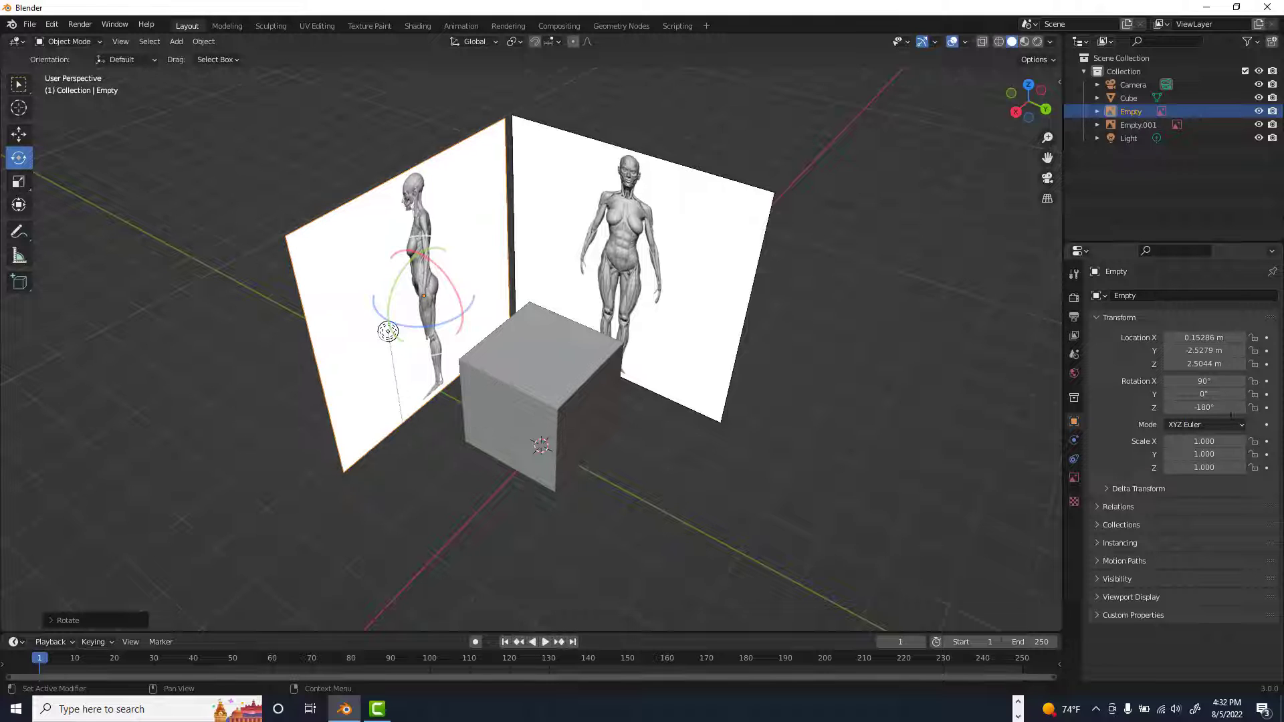
- Turn on X-ray display and select the cube with the Move tool in right orthographic view
{"action": "left_click", "coordinate": [806, 443]}
{"action": "middle_click_drag", "start_coordinate": [777, 376], "coordinate": [904, 239]}
{"action": "key", "text": "KP_3"}
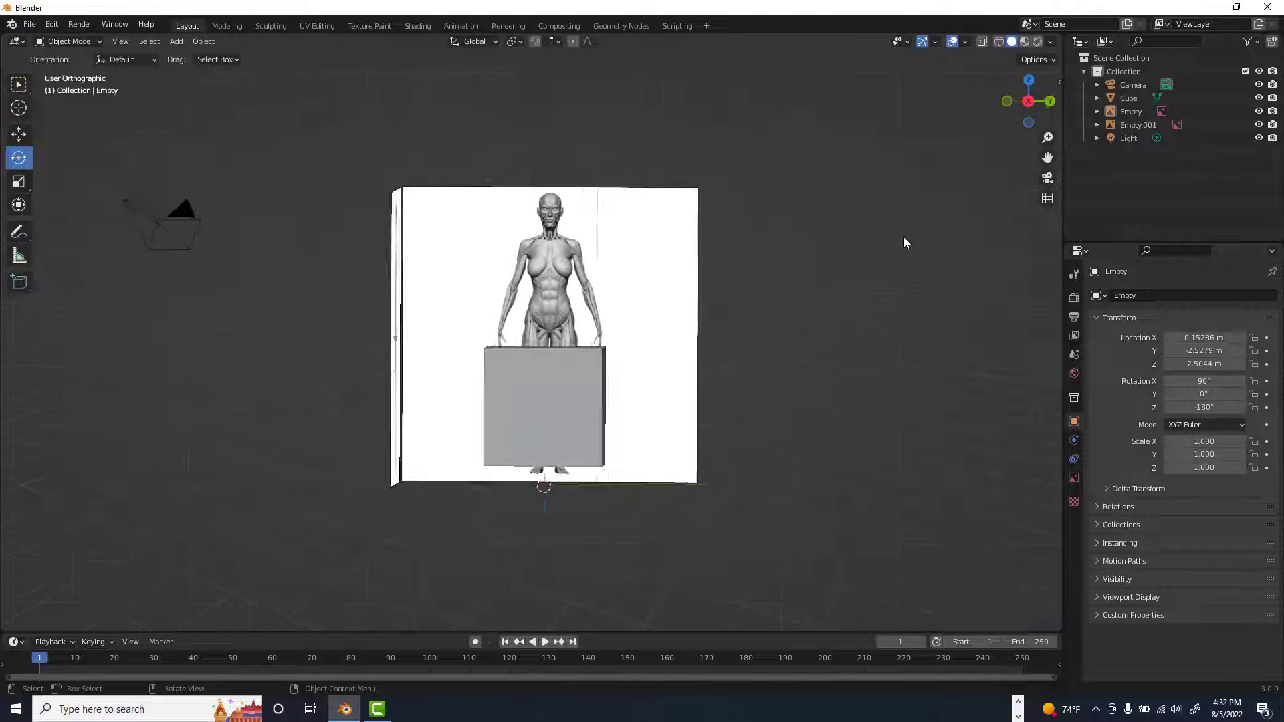
{"action": "left_click", "coordinate": [983, 43]}
{"action": "left_click", "coordinate": [545, 356]}
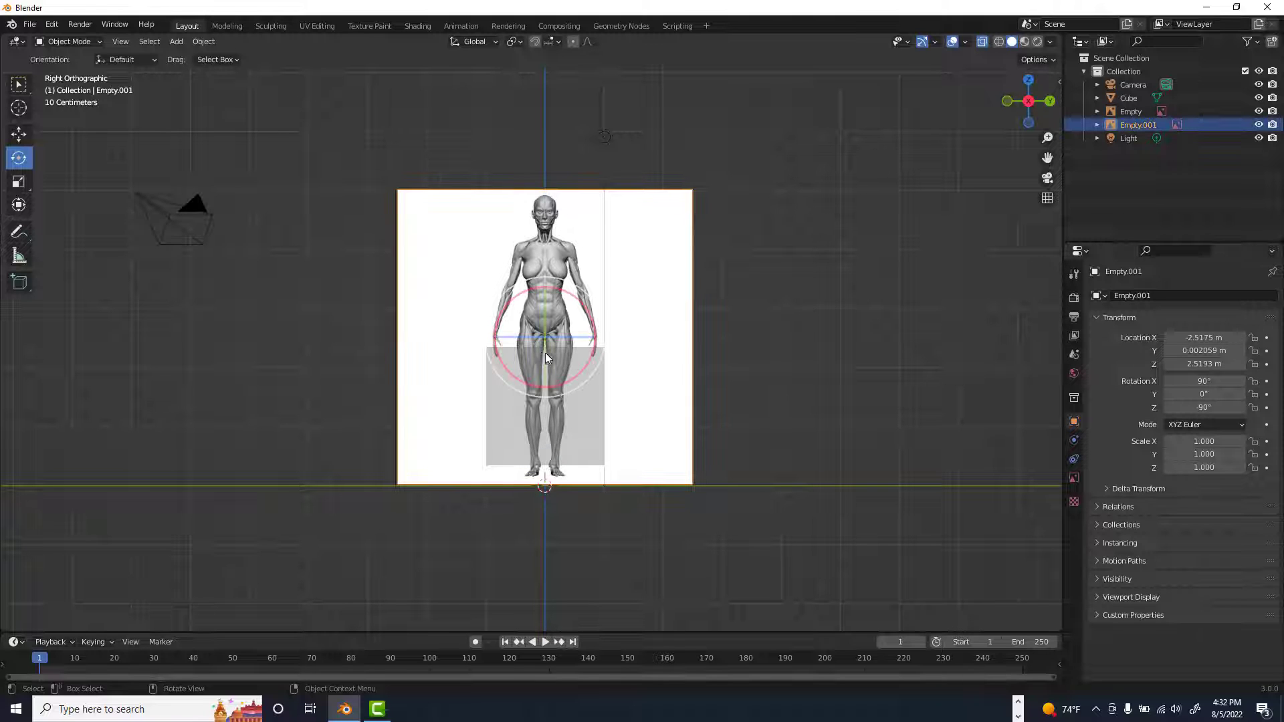
{"action": "left_click", "coordinate": [26, 134]}
{"action": "left_click", "coordinate": [556, 375]}
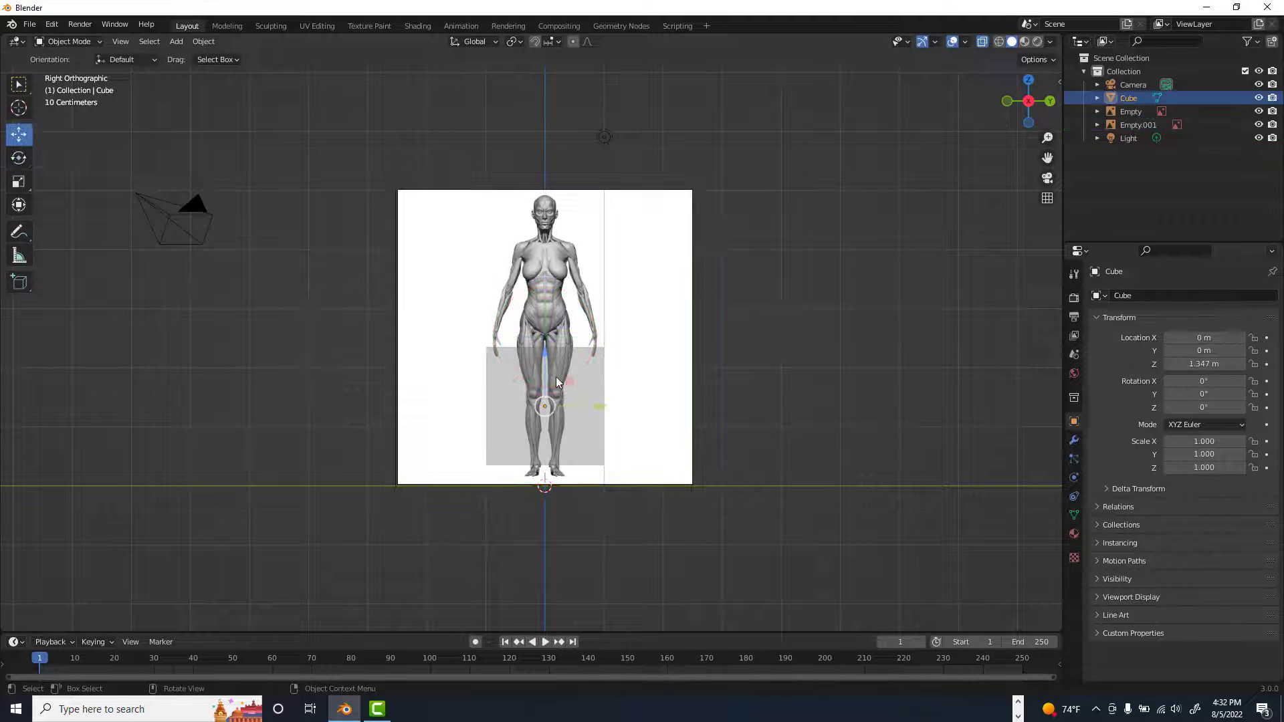
{"action": "left_click", "coordinate": [599, 375]}
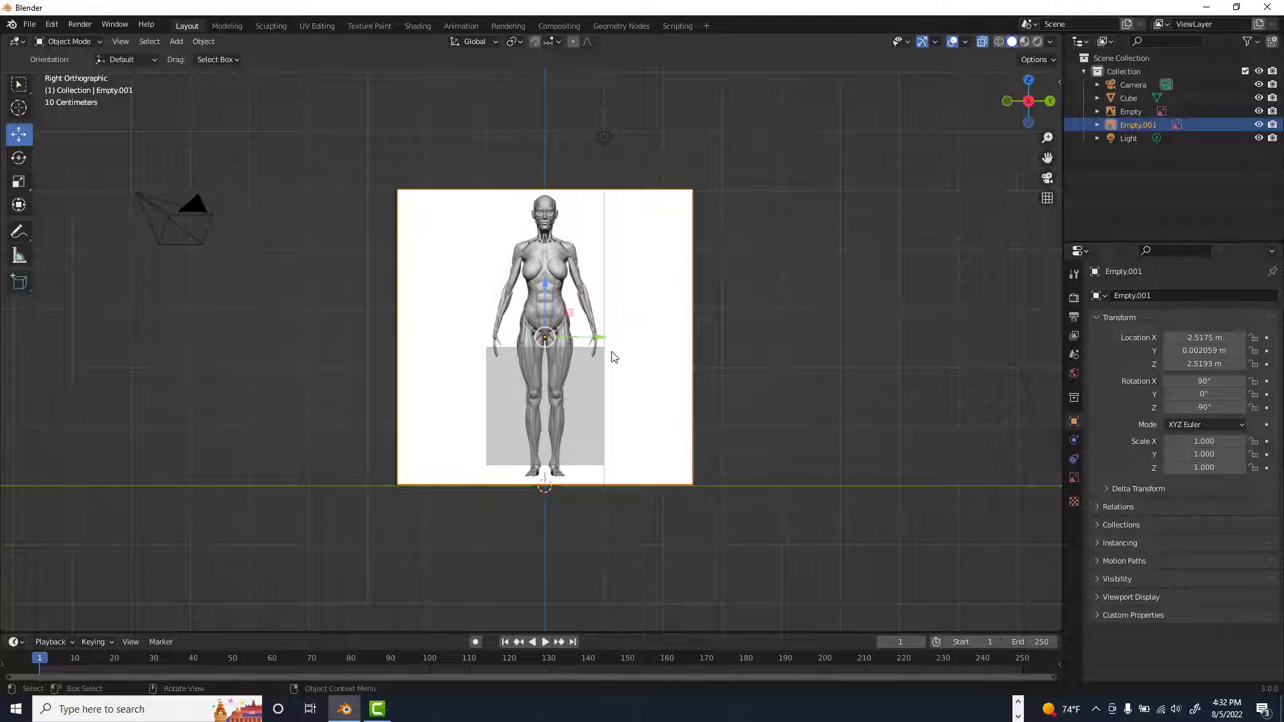
{"action": "middle_click_drag", "start_coordinate": [647, 295], "coordinate": [553, 415]}
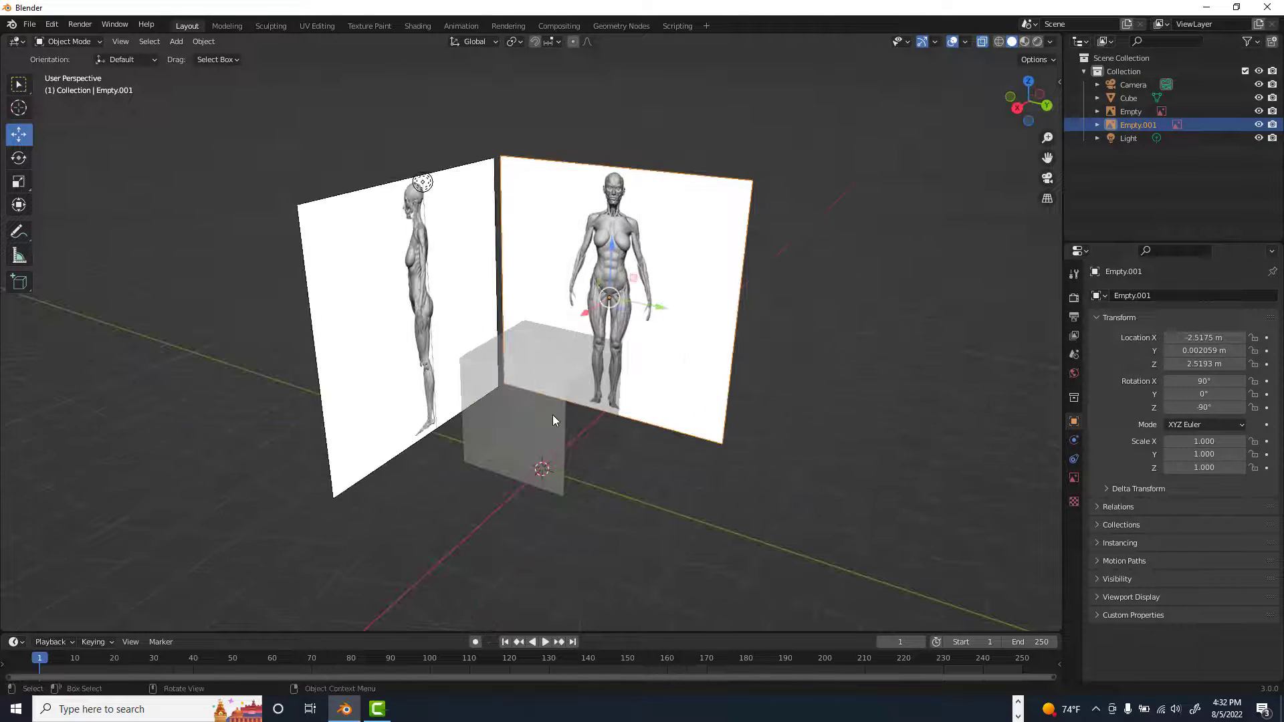
{"action": "left_click", "coordinate": [555, 416]}
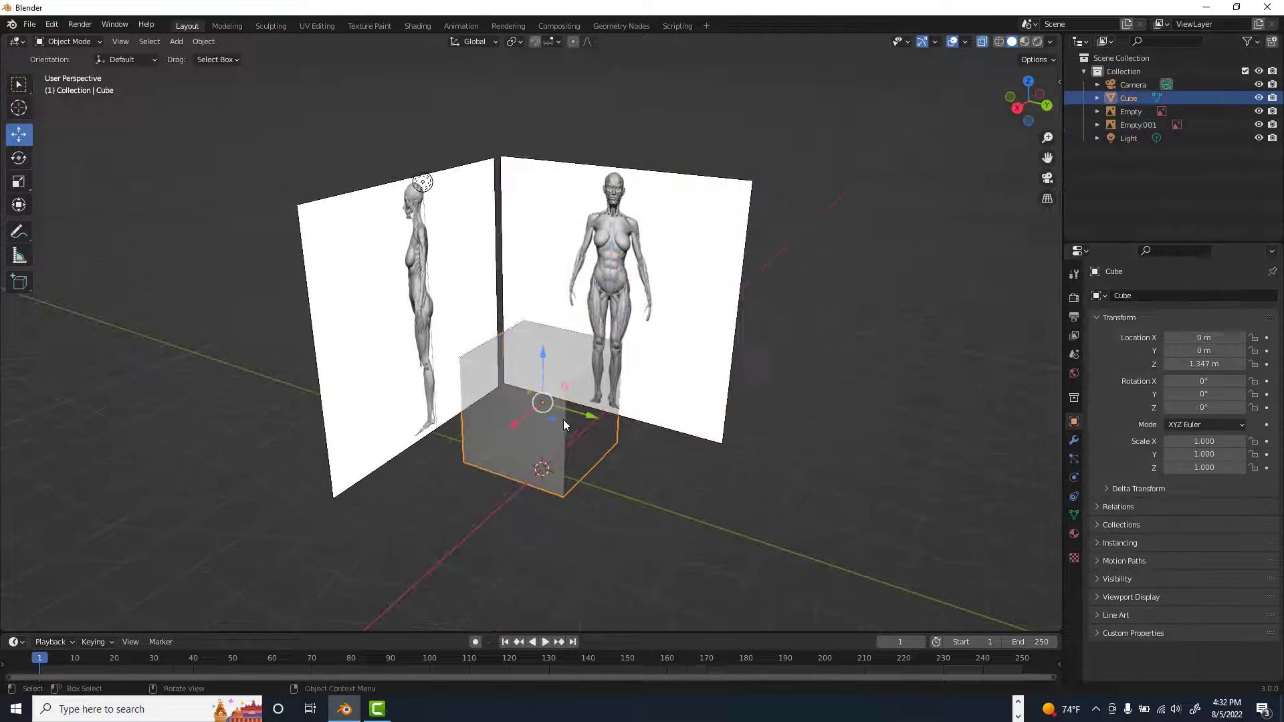
{"action": "left_click", "coordinate": [1017, 108]}
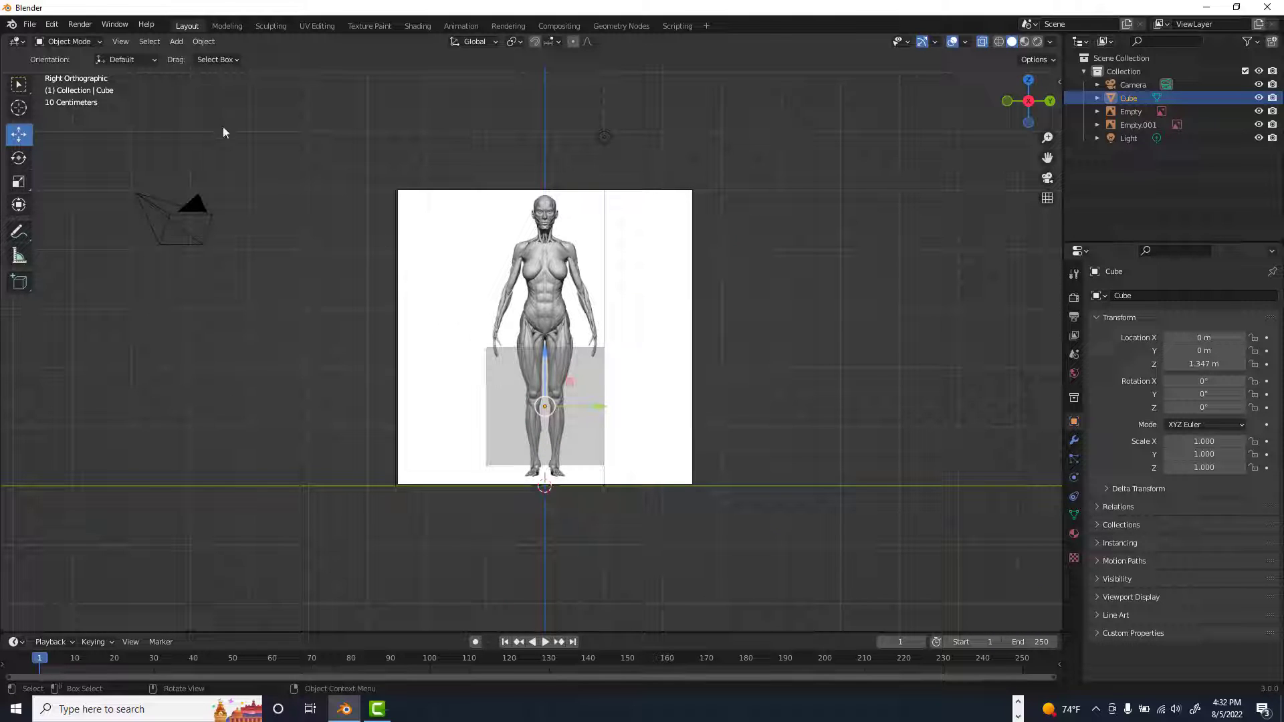
- In Edit Mode with wireframe shading, raise the cube's upper vertices to the top of the figure's head and lower the bottom ones to the feet
{"action": "key", "text": "Tab"}
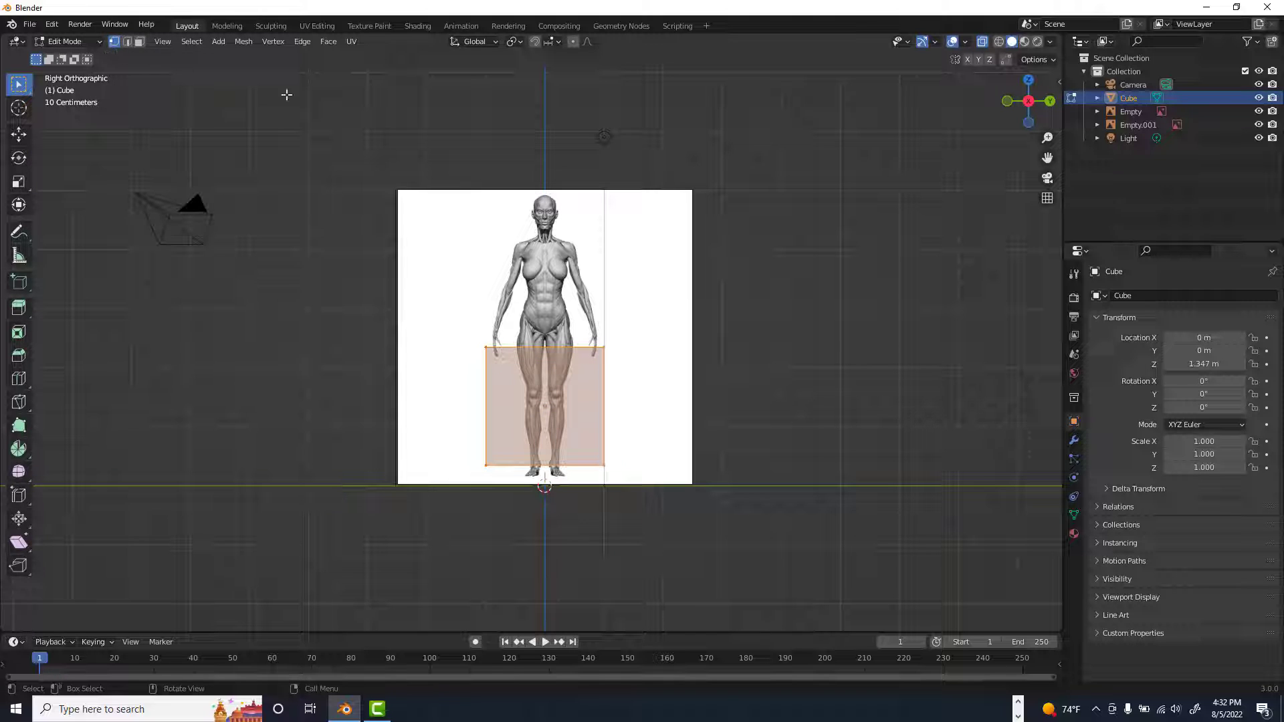
{"action": "left_click", "coordinate": [999, 42]}
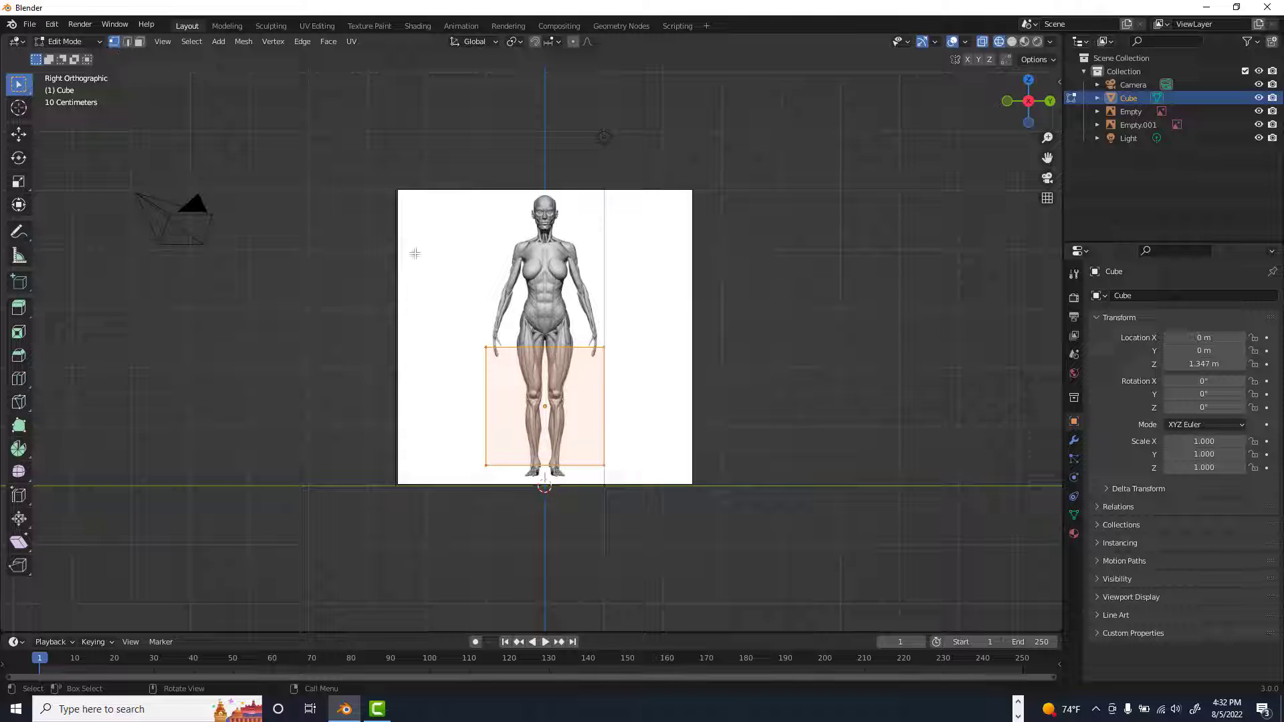
{"action": "left_click_drag", "start_coordinate": [476, 334], "coordinate": [635, 370]}
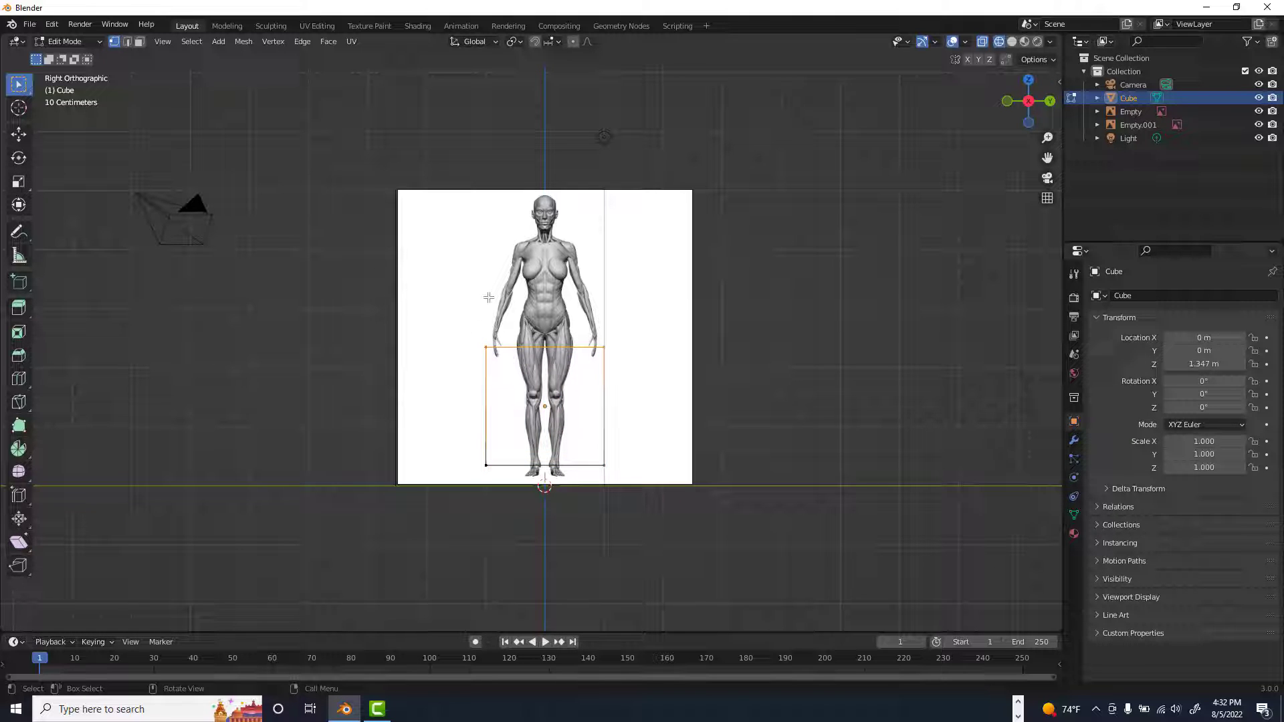
{"action": "left_click", "coordinate": [19, 135]}
{"action": "left_click_drag", "start_coordinate": [546, 294], "coordinate": [546, 133]}
{"action": "left_click_drag", "start_coordinate": [467, 446], "coordinate": [643, 474]}
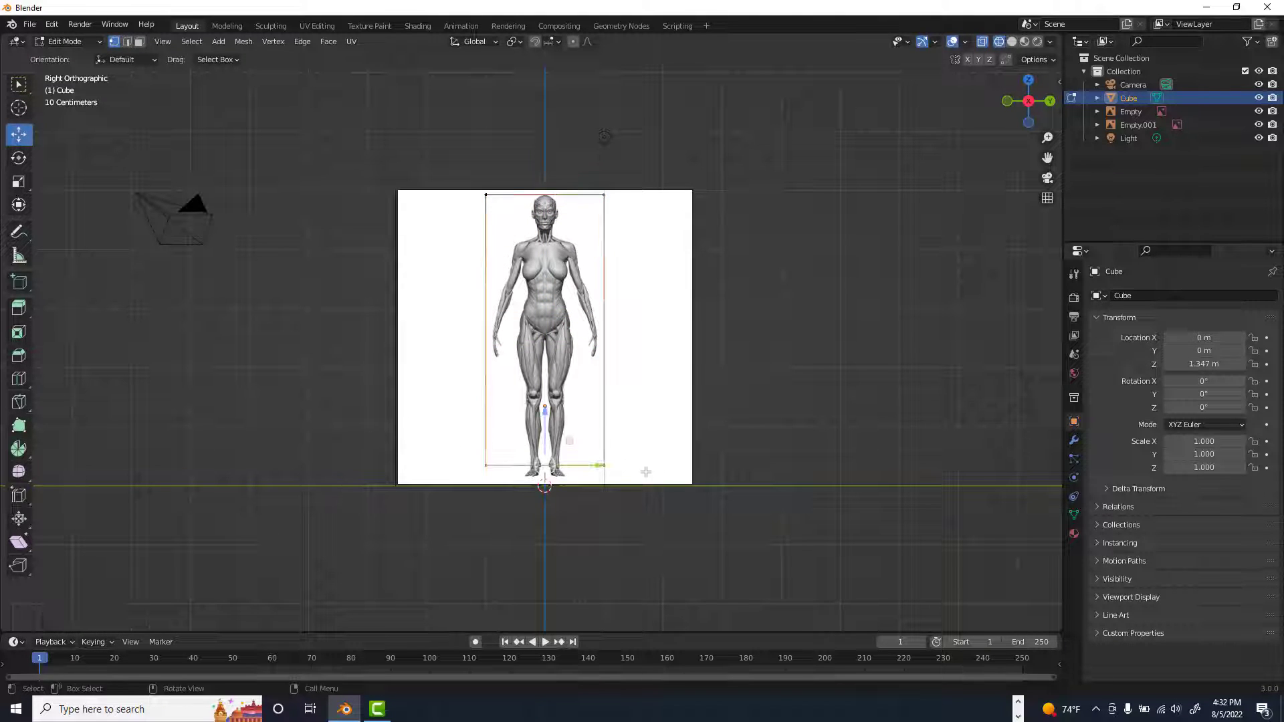
{"action": "left_click_drag", "start_coordinate": [546, 415], "coordinate": [549, 424]}
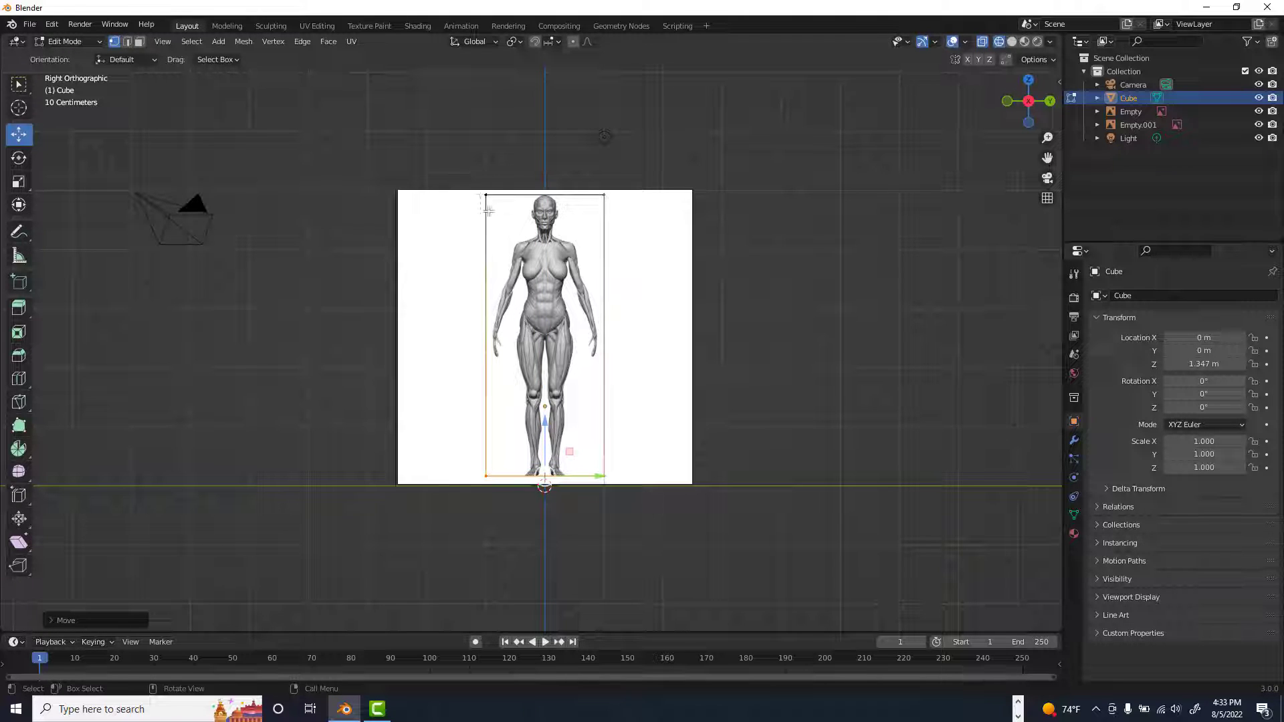
- Select all the box's vertices, scale them slightly along Y, and switch to back orthographic view
{"action": "left_click_drag", "start_coordinate": [481, 194], "coordinate": [618, 483]}
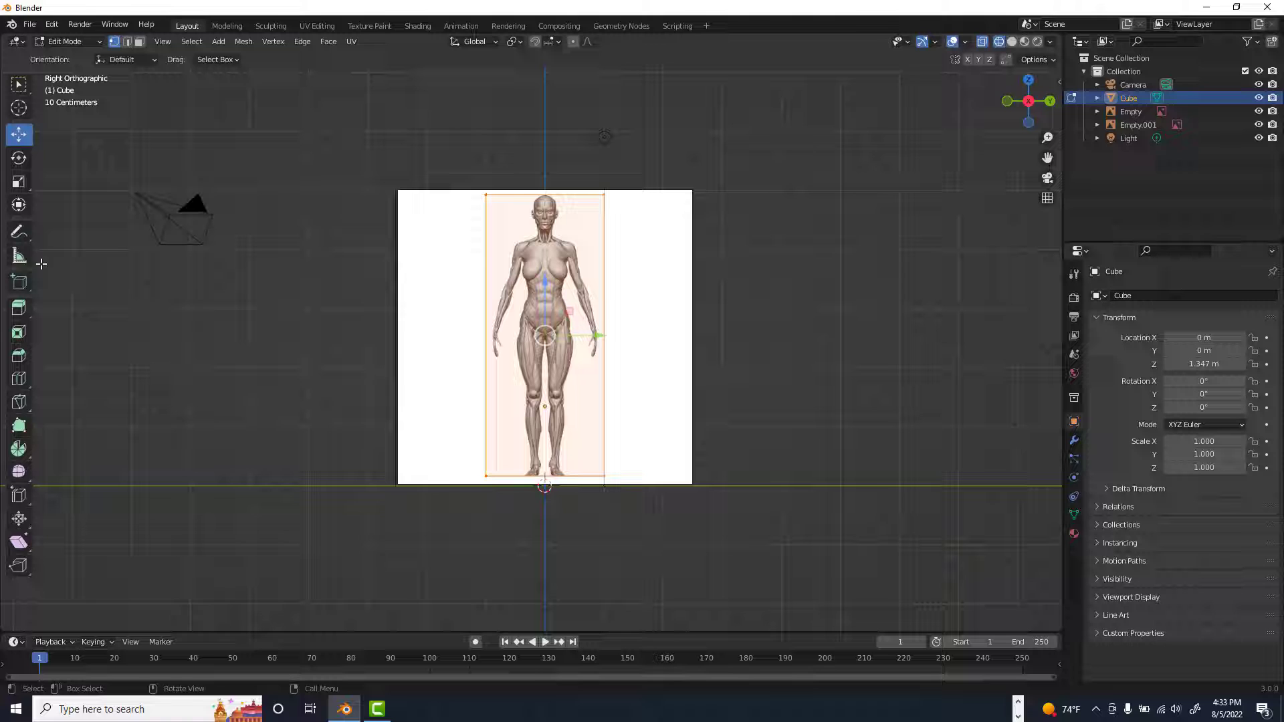
{"action": "left_click", "coordinate": [18, 181]}
{"action": "left_click_drag", "start_coordinate": [596, 334], "coordinate": [589, 332]}
{"action": "left_click", "coordinate": [1050, 101]}
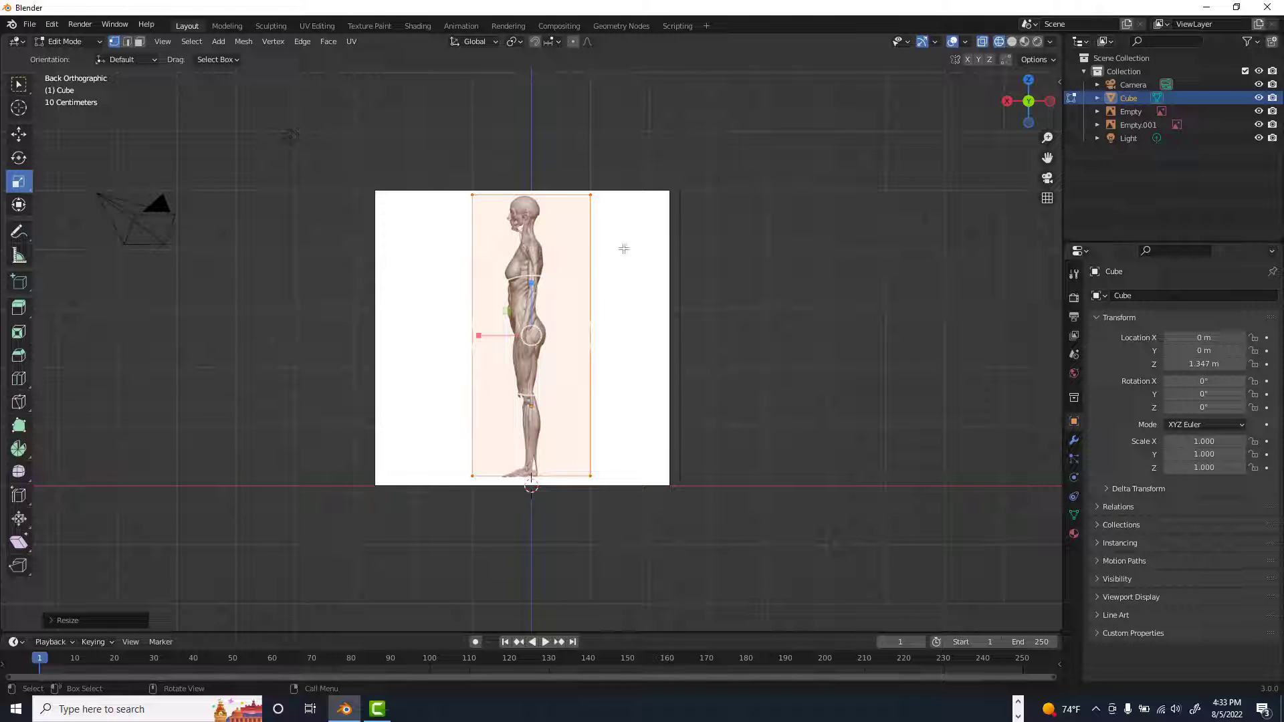
{"action": "left_click", "coordinate": [1133, 114]}
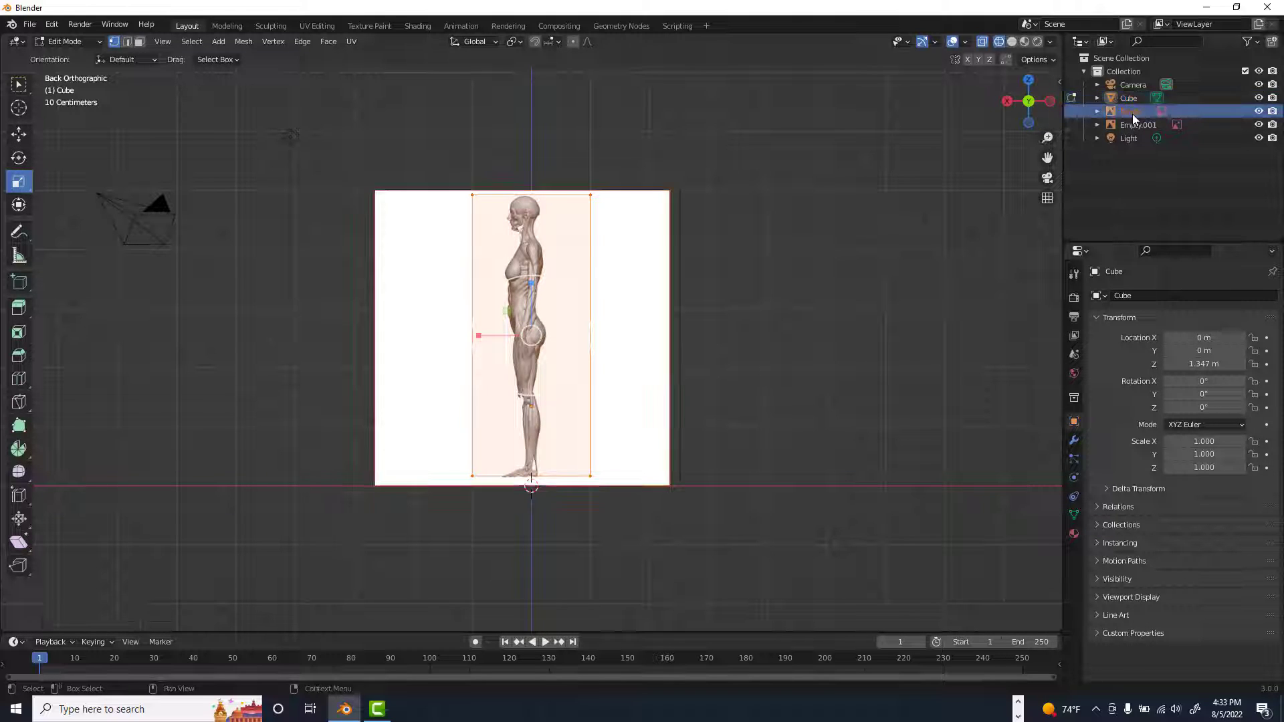
{"action": "left_click", "coordinate": [18, 134]}
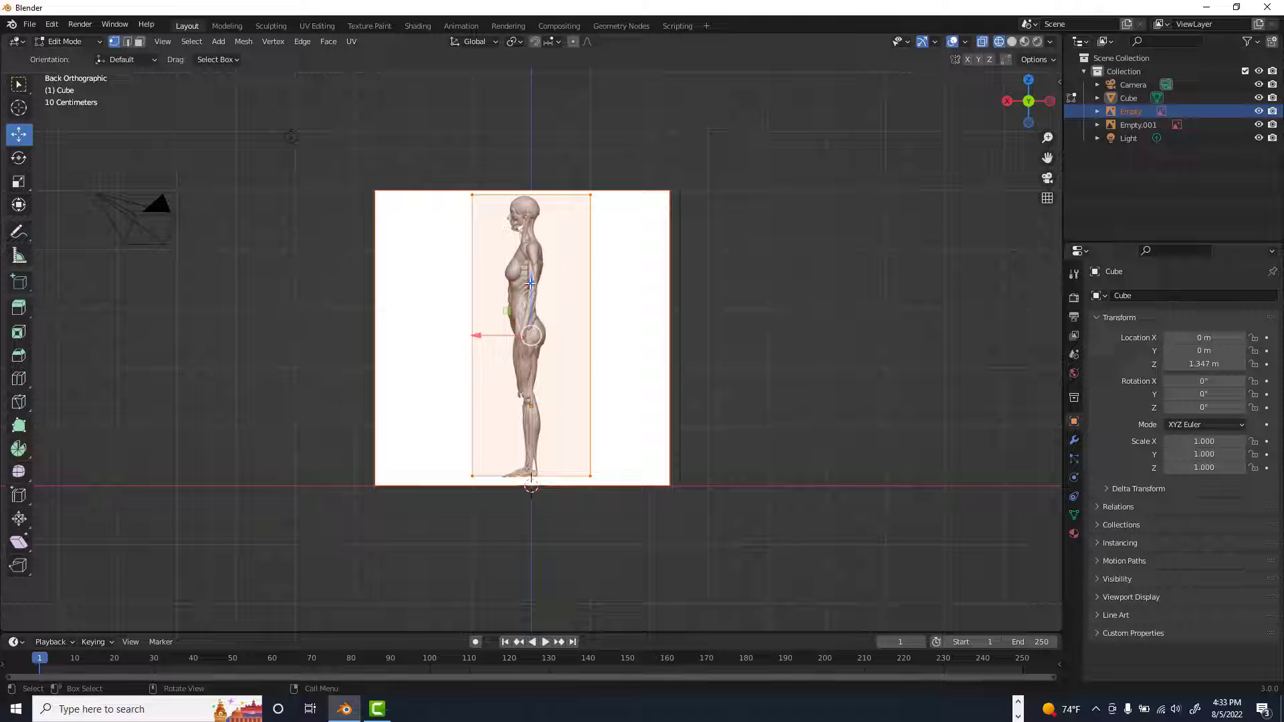
{"action": "left_click", "coordinate": [530, 284]}
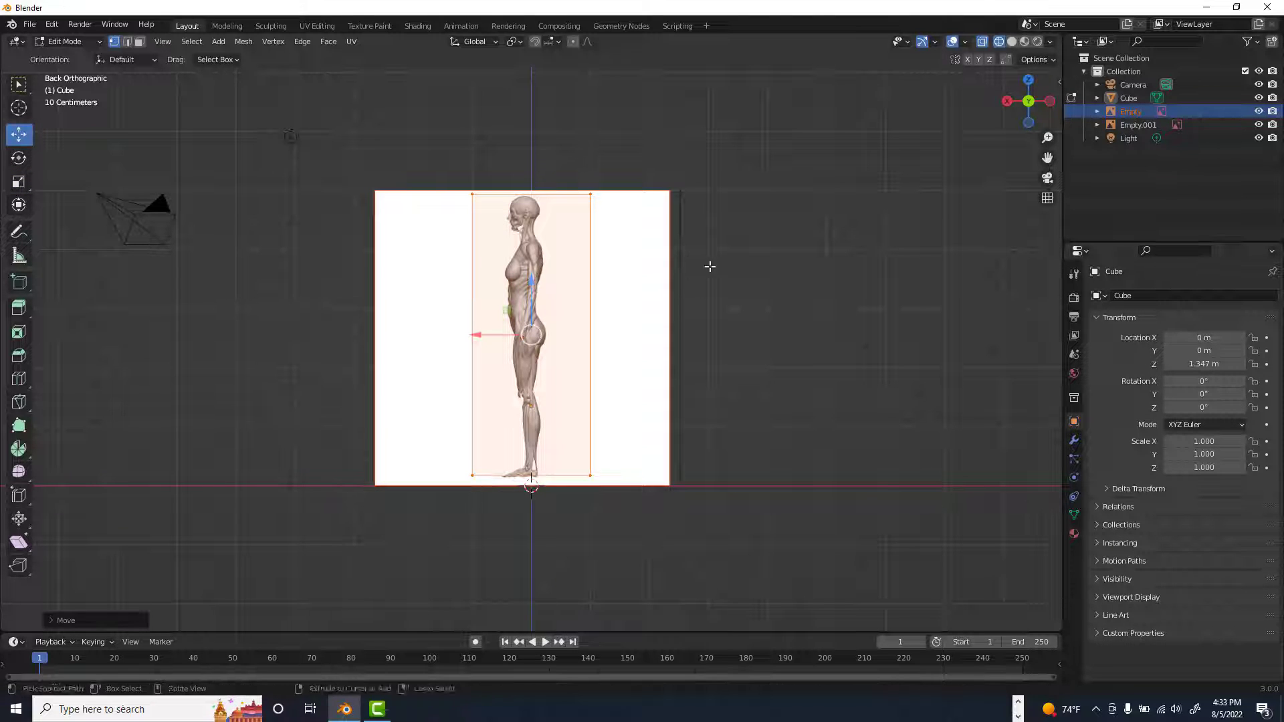
{"action": "key", "text": "ctrl+z"}
{"action": "left_click", "coordinate": [1138, 122]}
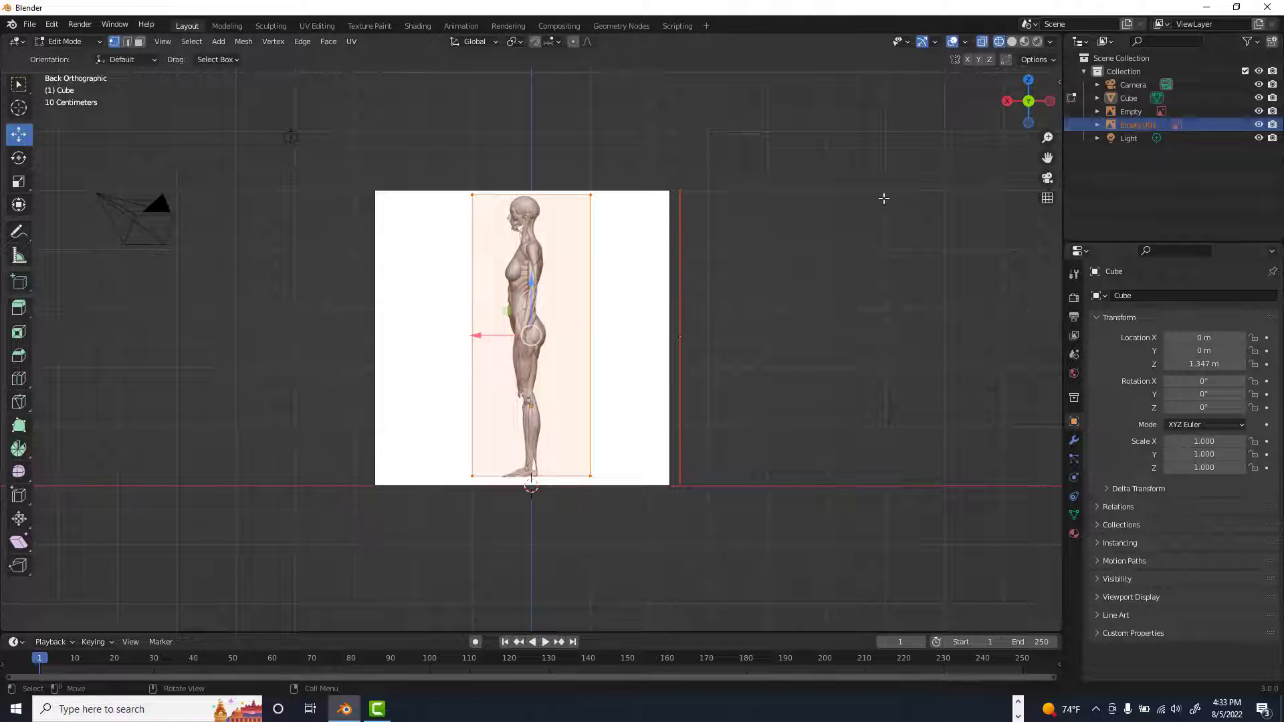
{"action": "left_click", "coordinate": [651, 200]}
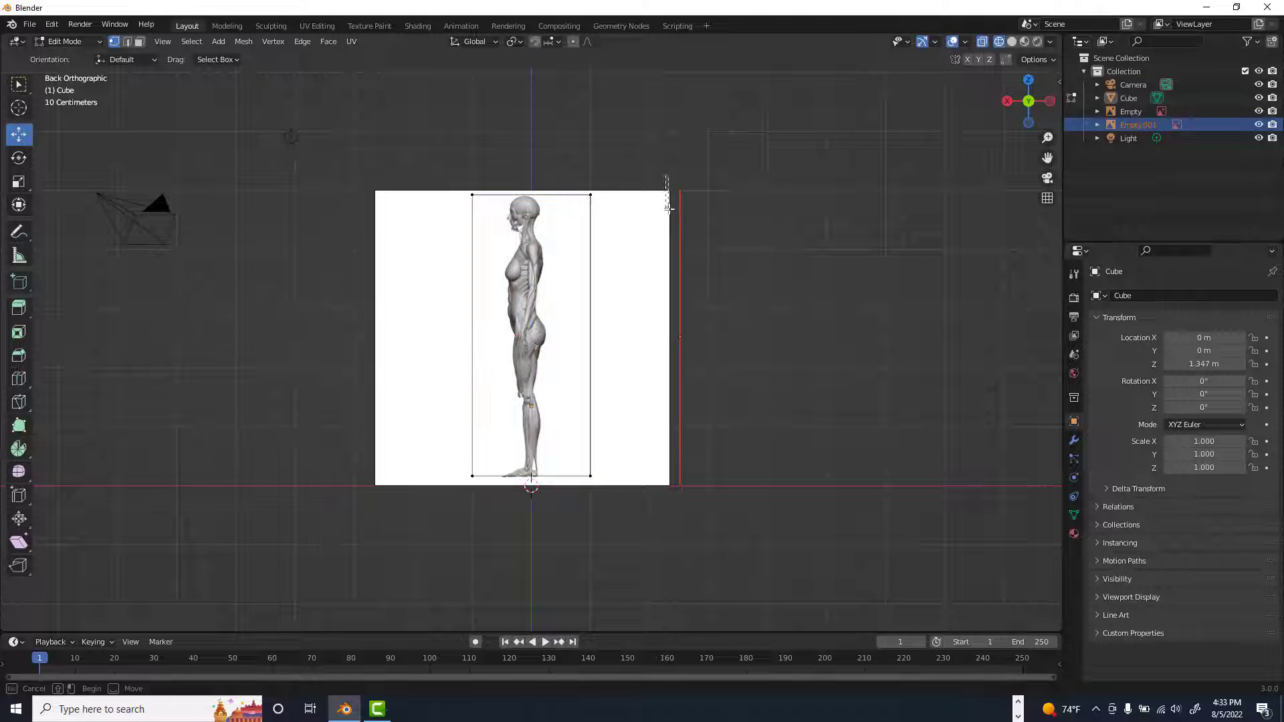
- Select the side-view reference image and leave Edit Mode
{"action": "left_click", "coordinate": [1137, 99]}
{"action": "left_click", "coordinate": [1130, 113]}
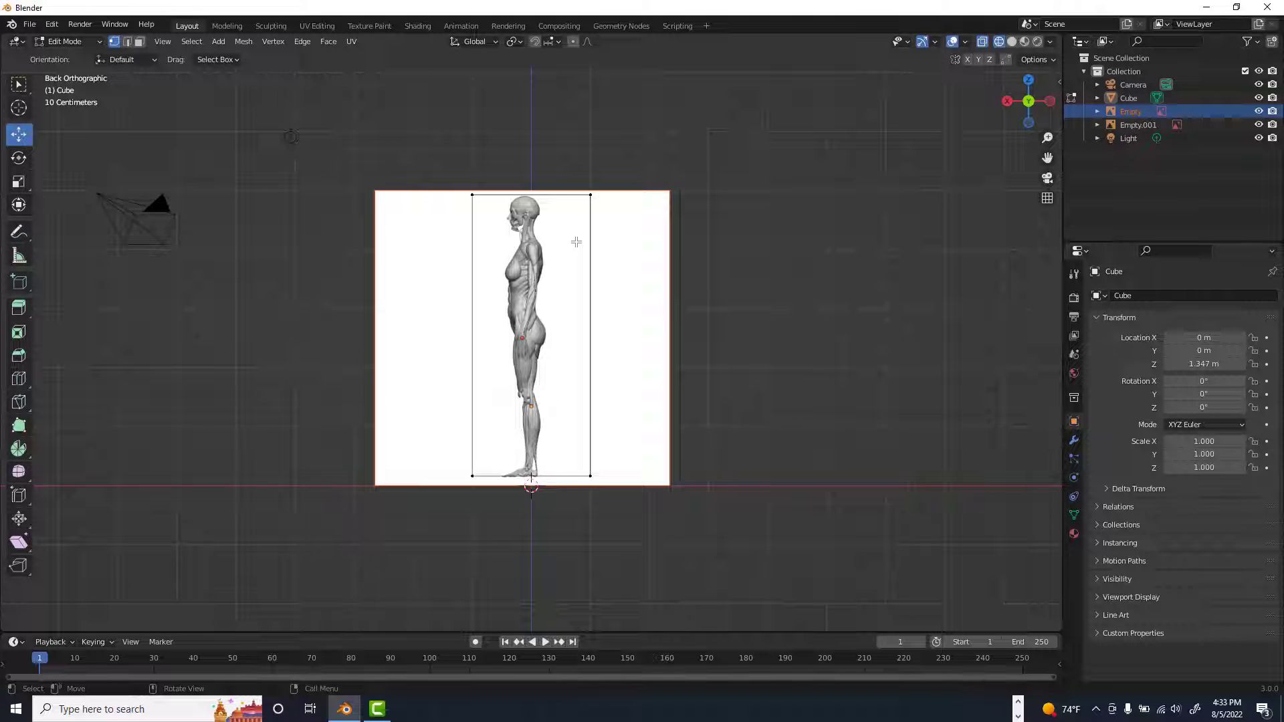
{"action": "key", "text": "Tab"}
{"action": "key", "text": "g"}
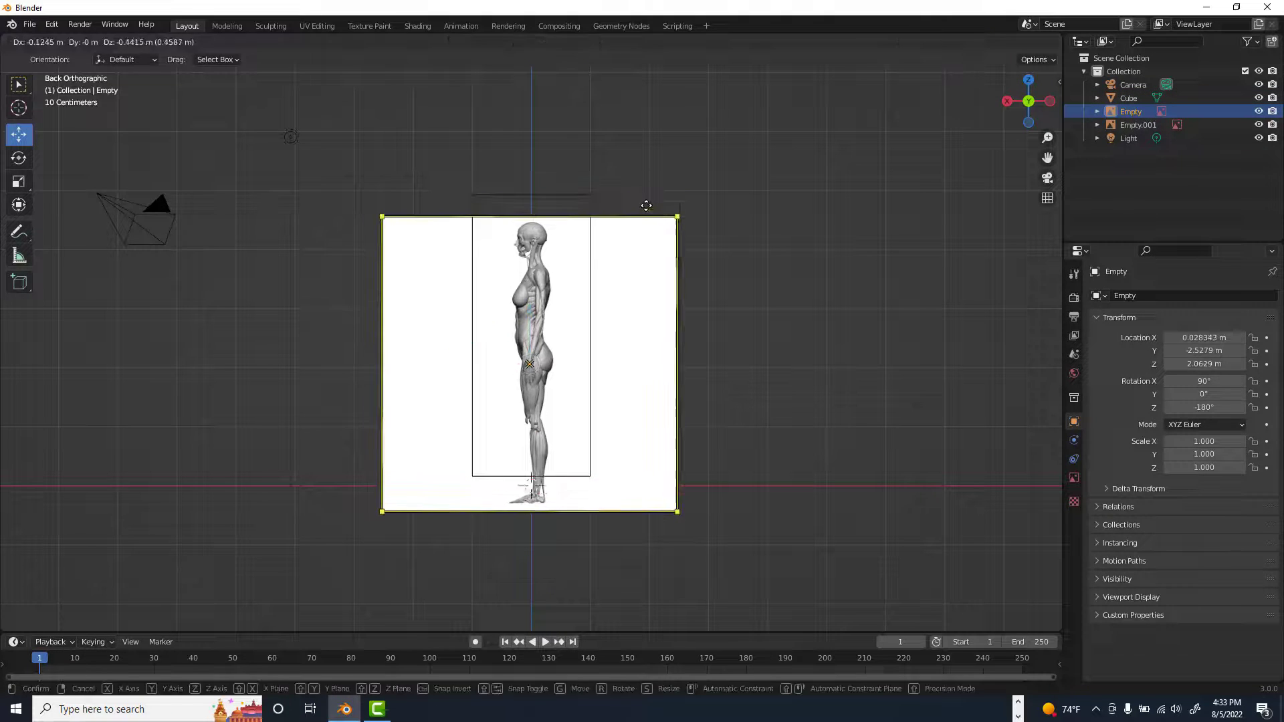
{"action": "left_click", "coordinate": [646, 205]}
{"action": "key", "text": "ctrl+z"}
{"action": "left_click", "coordinate": [623, 204]}
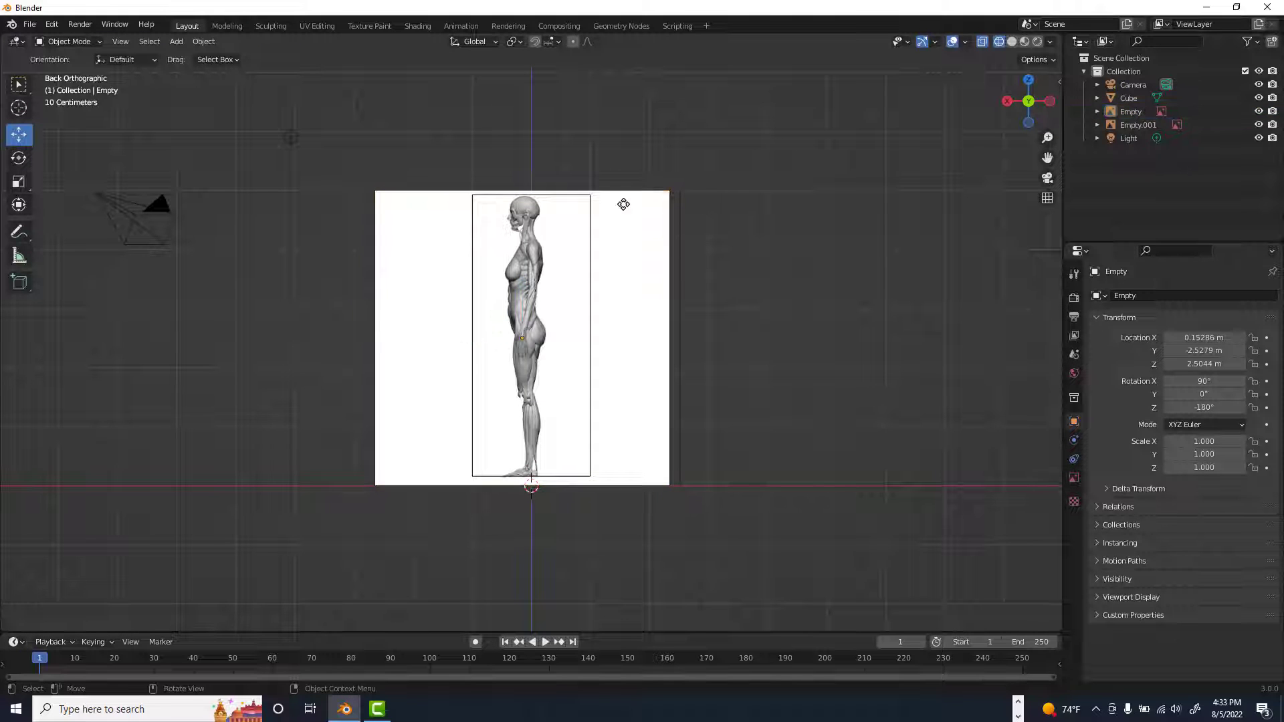
- Reselect the side-view image and raise it slightly to a Z location of 2.527 m to align it with the box
{"action": "left_click", "coordinate": [623, 204]}
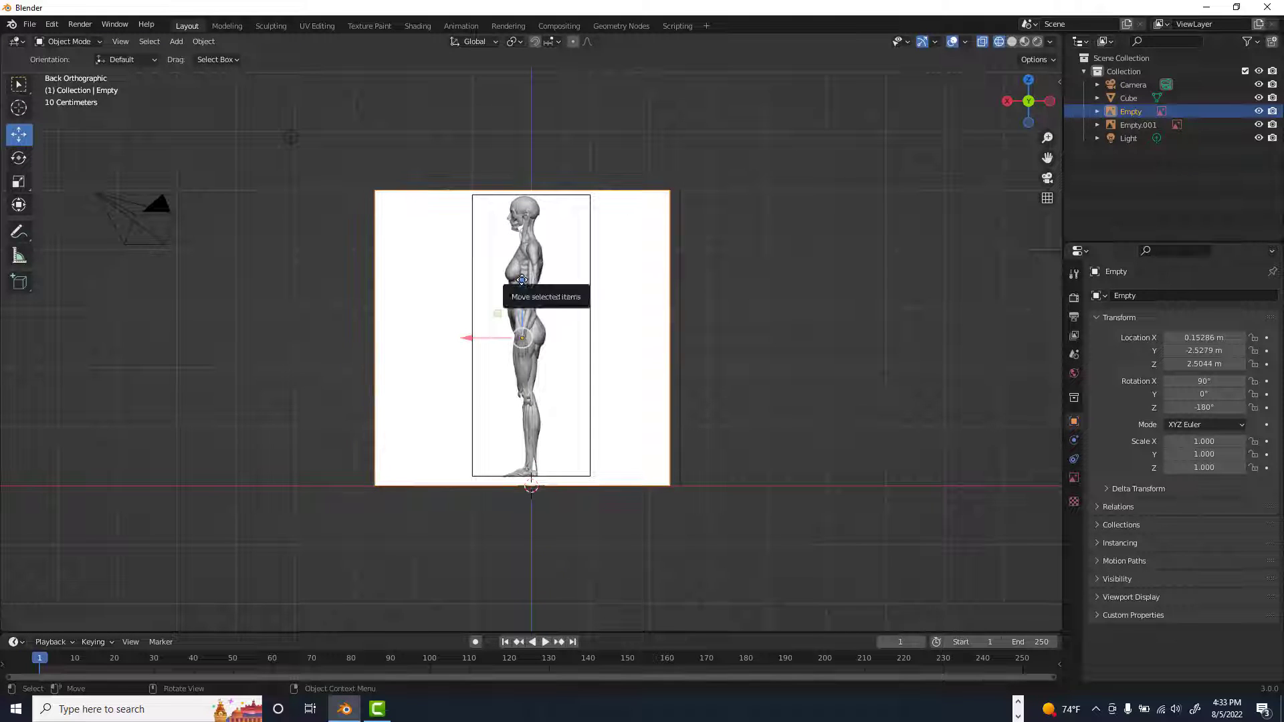
{"action": "left_click_drag", "start_coordinate": [522, 279], "coordinate": [522, 278]}
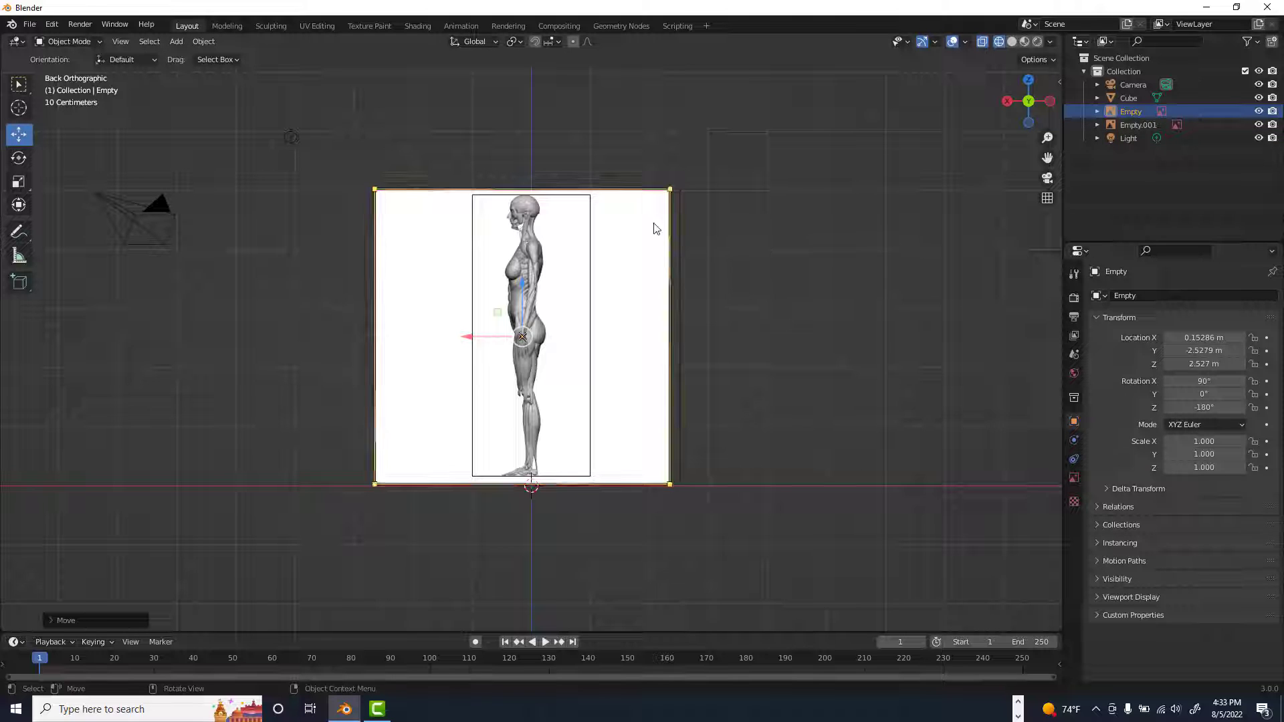
- Add a horizontal loop cut to the box and slide it up to the figure's chin level
{"action": "left_click", "coordinate": [591, 226]}
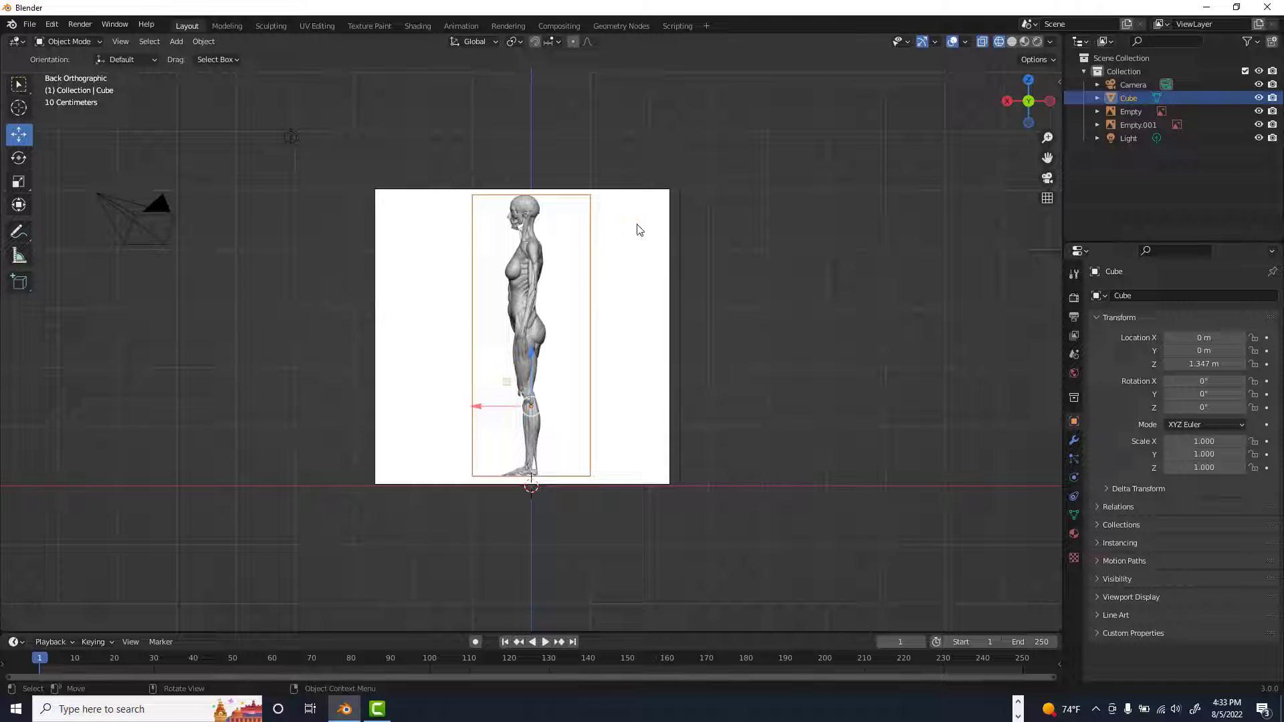
{"action": "key", "text": "Tab"}
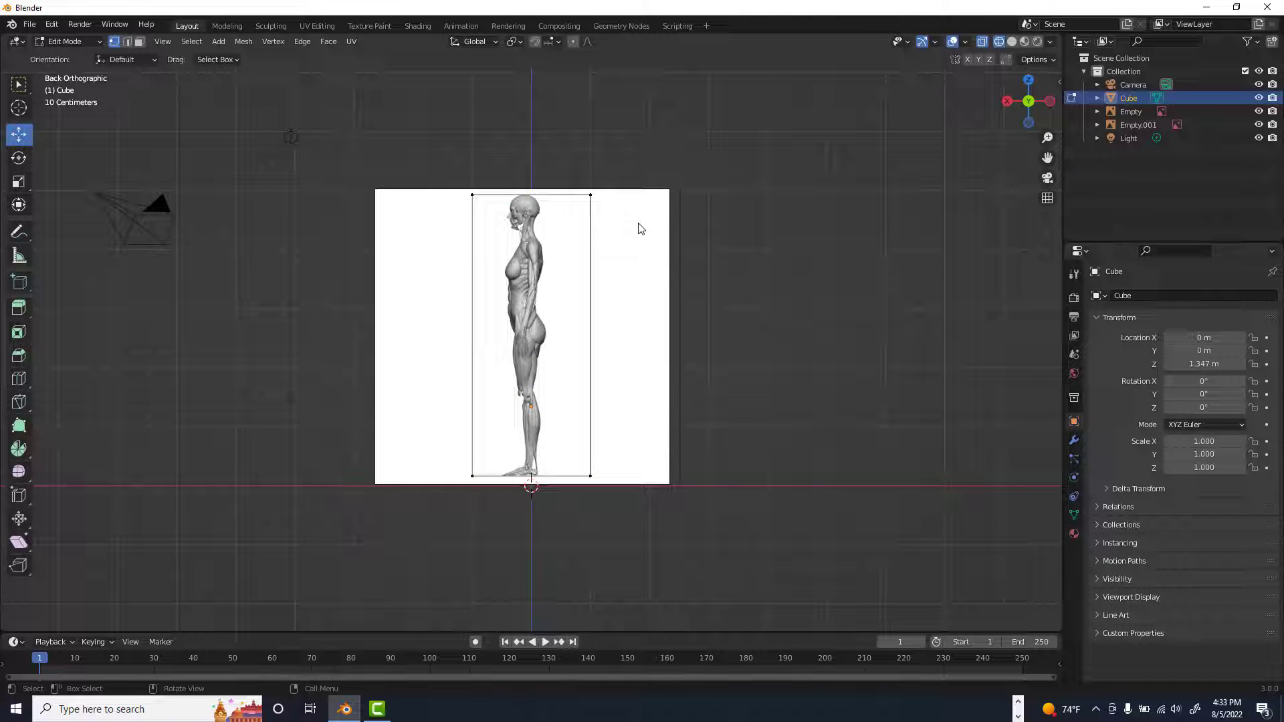
{"action": "key", "text": "ctrl+r"}
{"action": "left_click", "coordinate": [595, 223]}
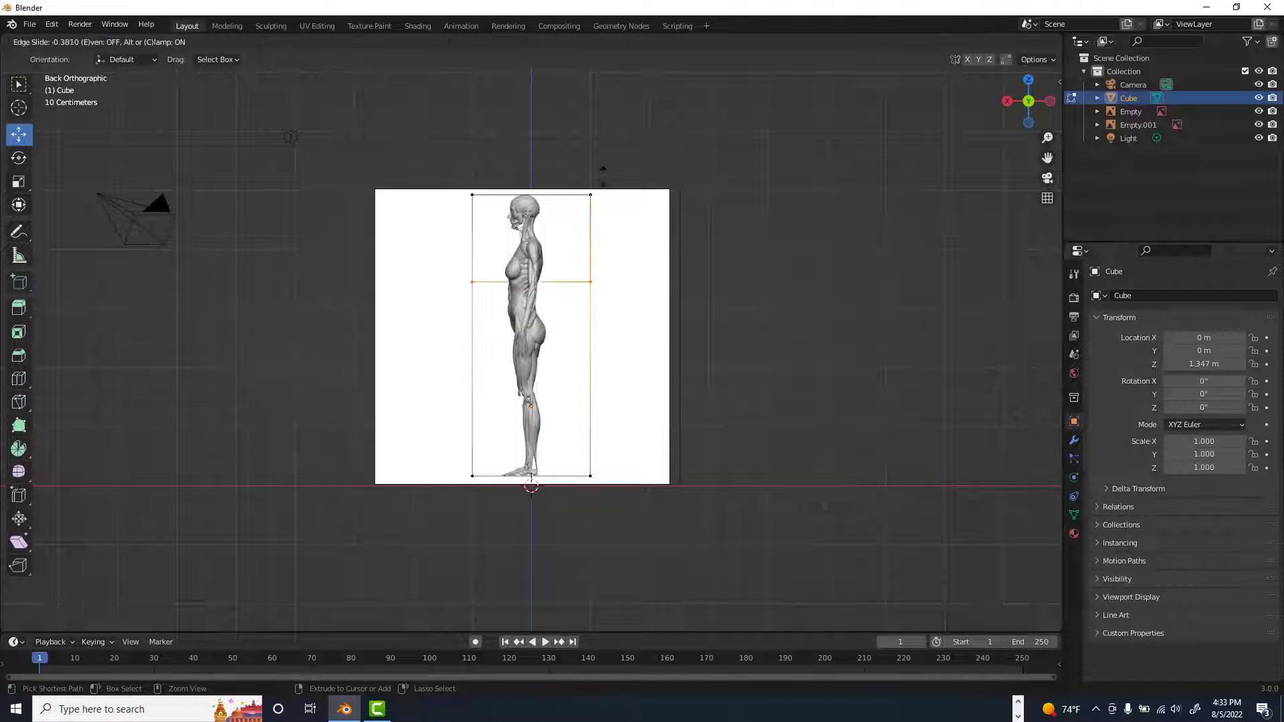
{"action": "left_click", "coordinate": [604, 127]}
- Add a second loop cut to the box at the upper thighs and compare both cuts with the front image in right orthographic view
{"action": "key", "text": "ctrl+r"}
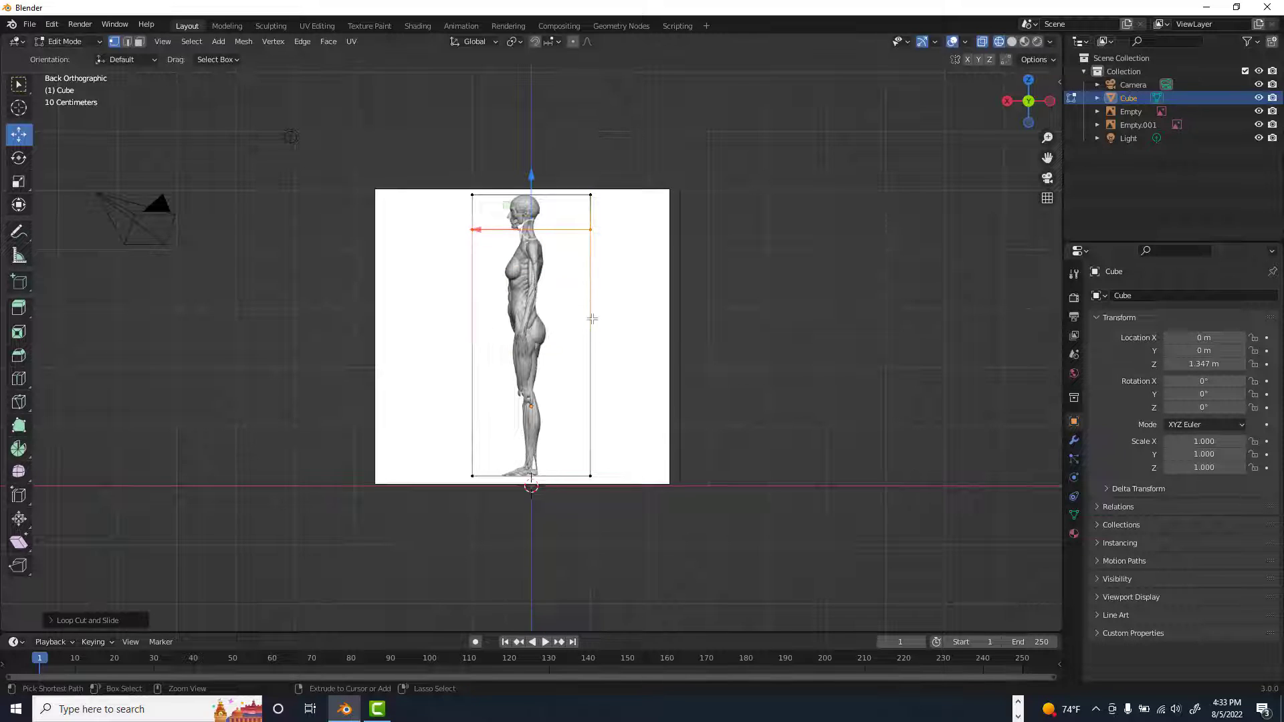
{"action": "left_click", "coordinate": [591, 318]}
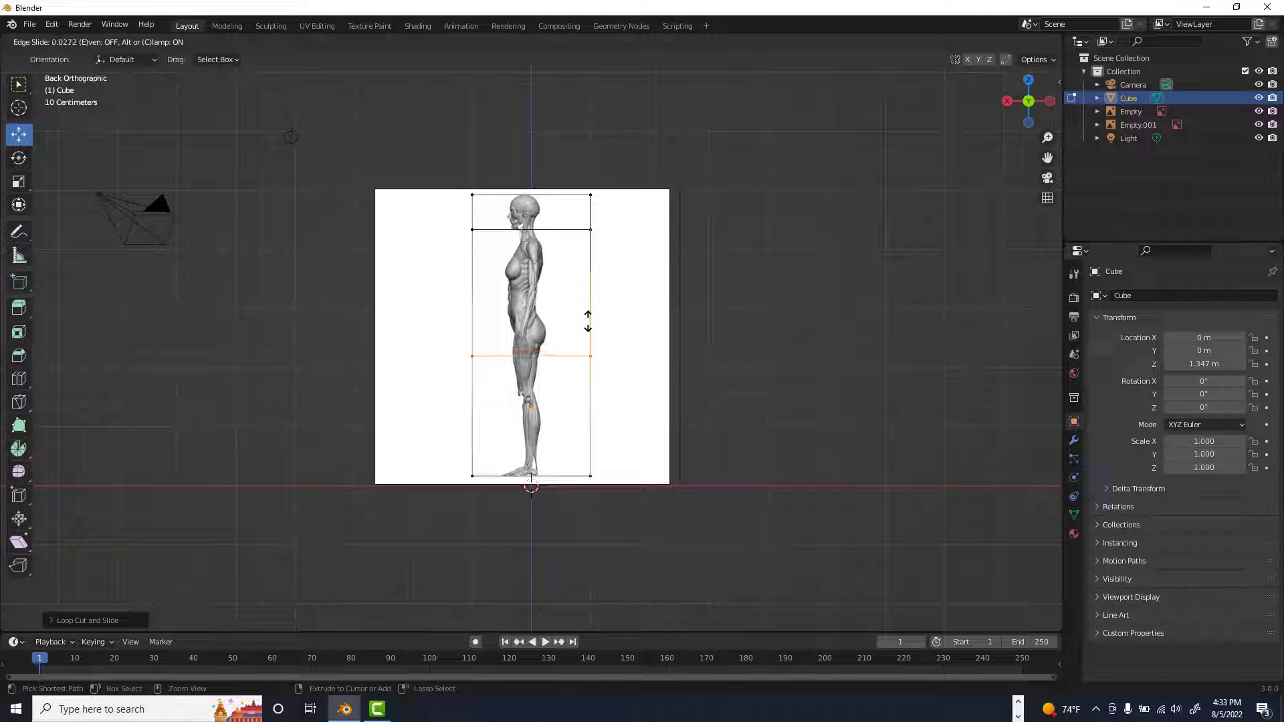
{"action": "left_click", "coordinate": [586, 323]}
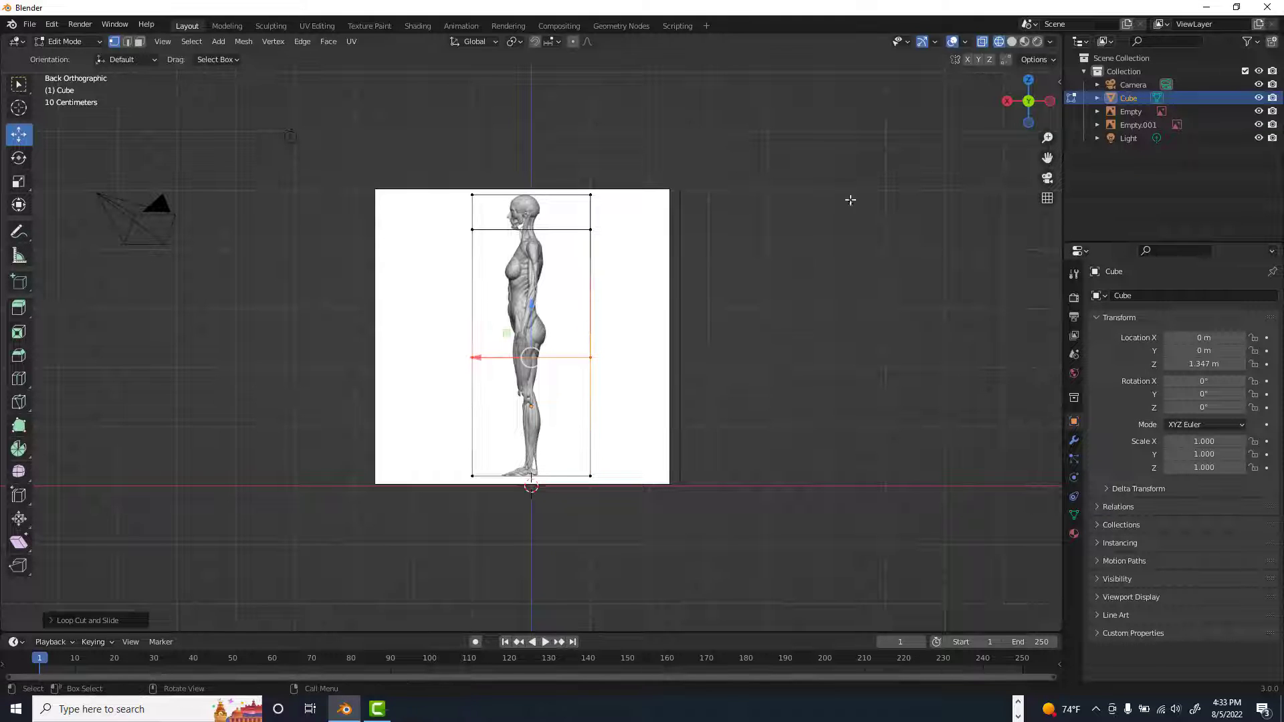
{"action": "left_click", "coordinate": [1007, 101]}
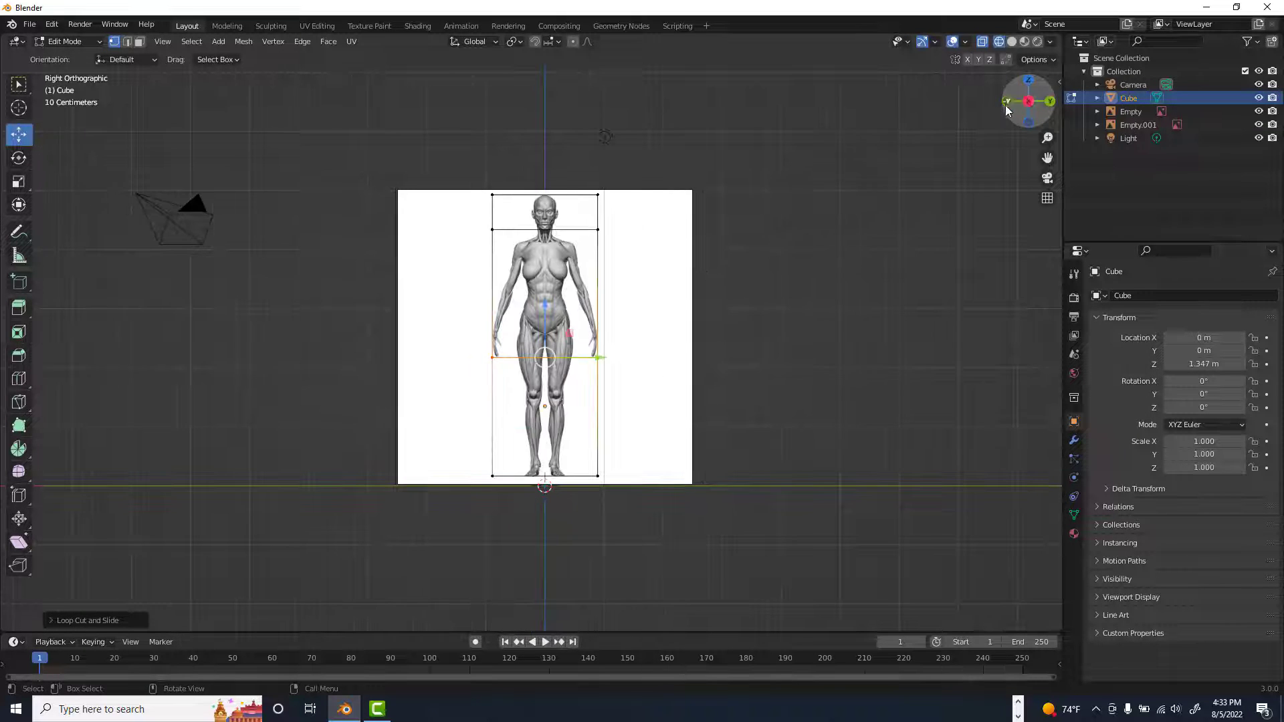
{"action": "scroll", "coordinate": [694, 281], "scroll_direction": "up", "scroll_amount": 3}
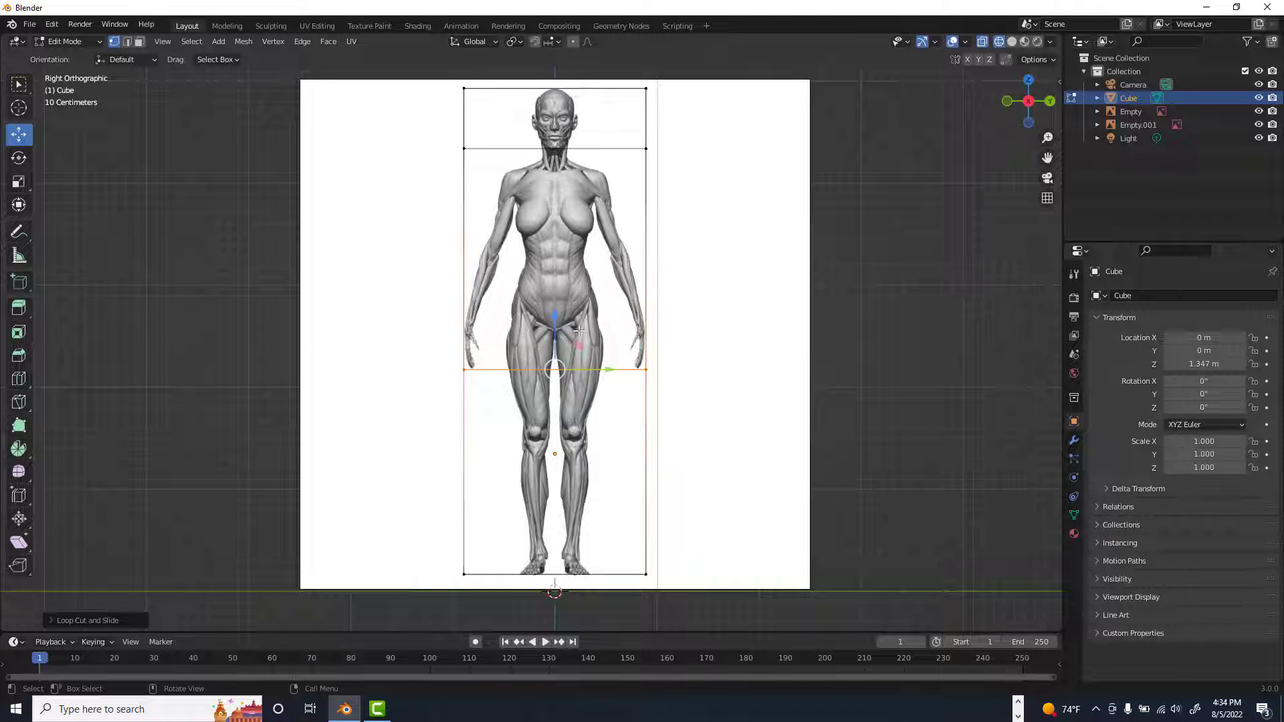
{"action": "scroll", "coordinate": [578, 331], "scroll_direction": "down", "scroll_amount": 2}
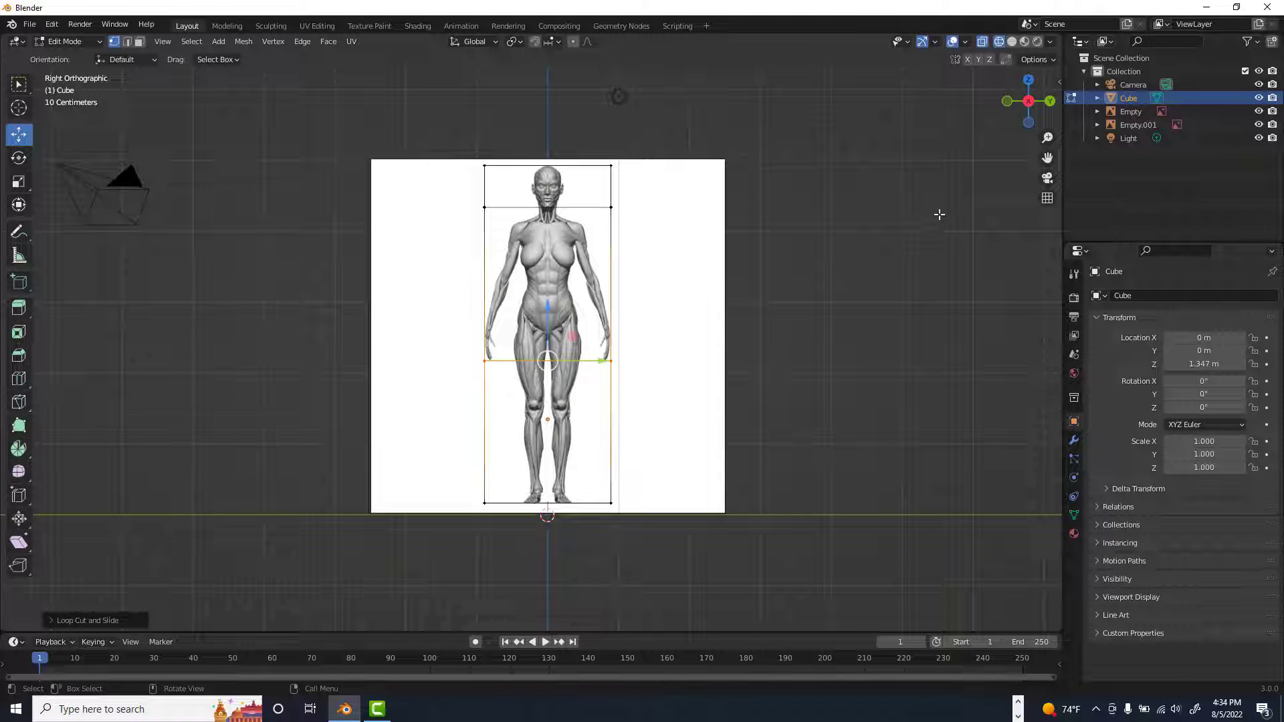
- Return to Object Mode and delete the alignment box
{"action": "middle_click_drag", "start_coordinate": [917, 206], "coordinate": [863, 237]}
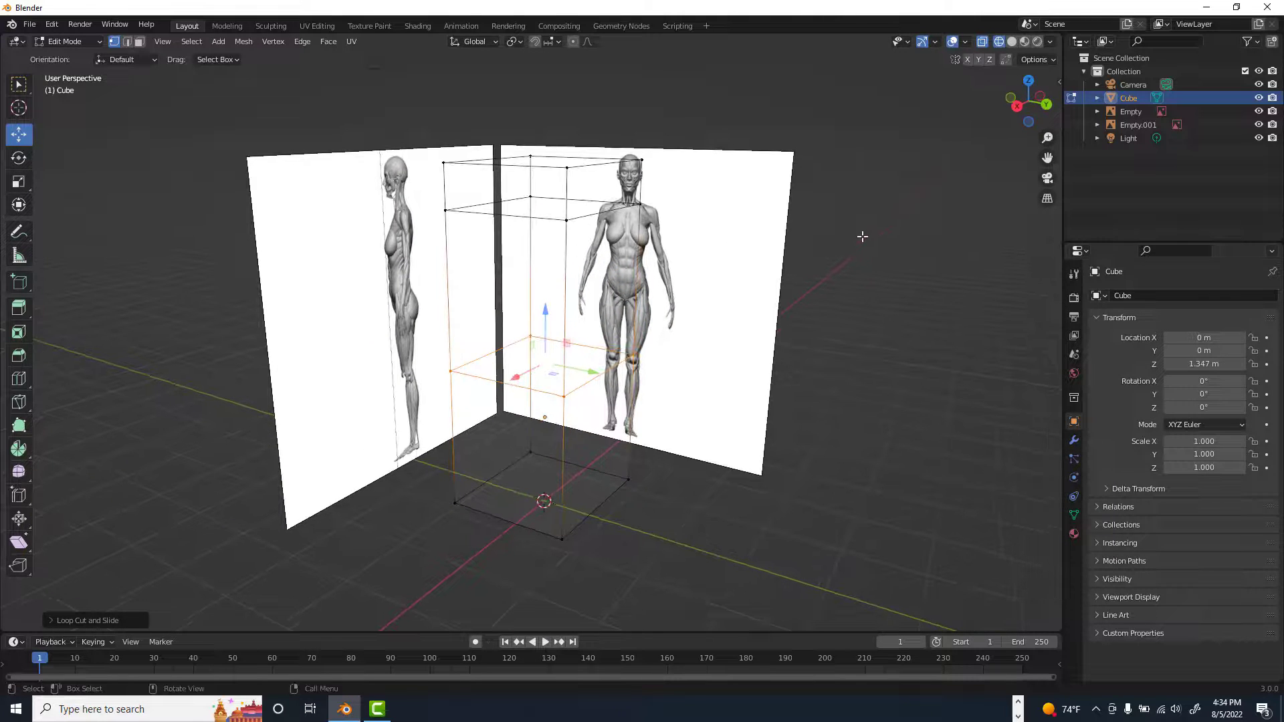
{"action": "key", "text": "Tab"}
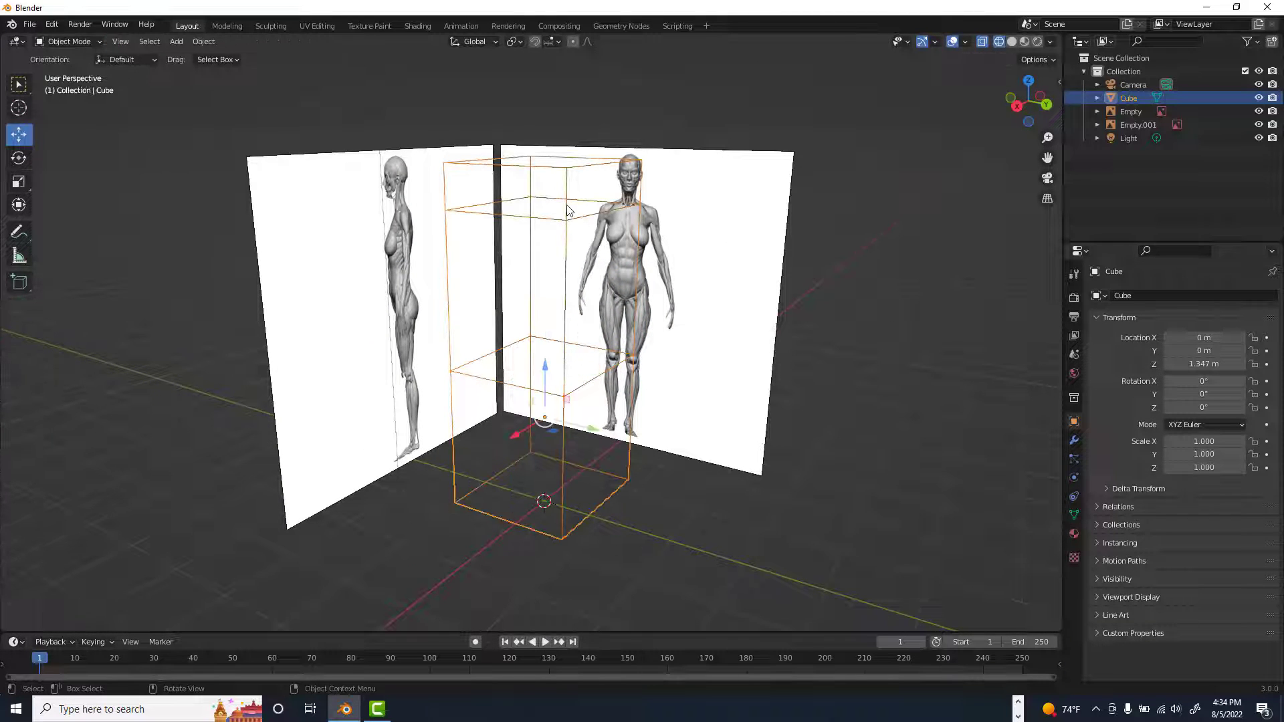
{"action": "key", "text": "Delete"}
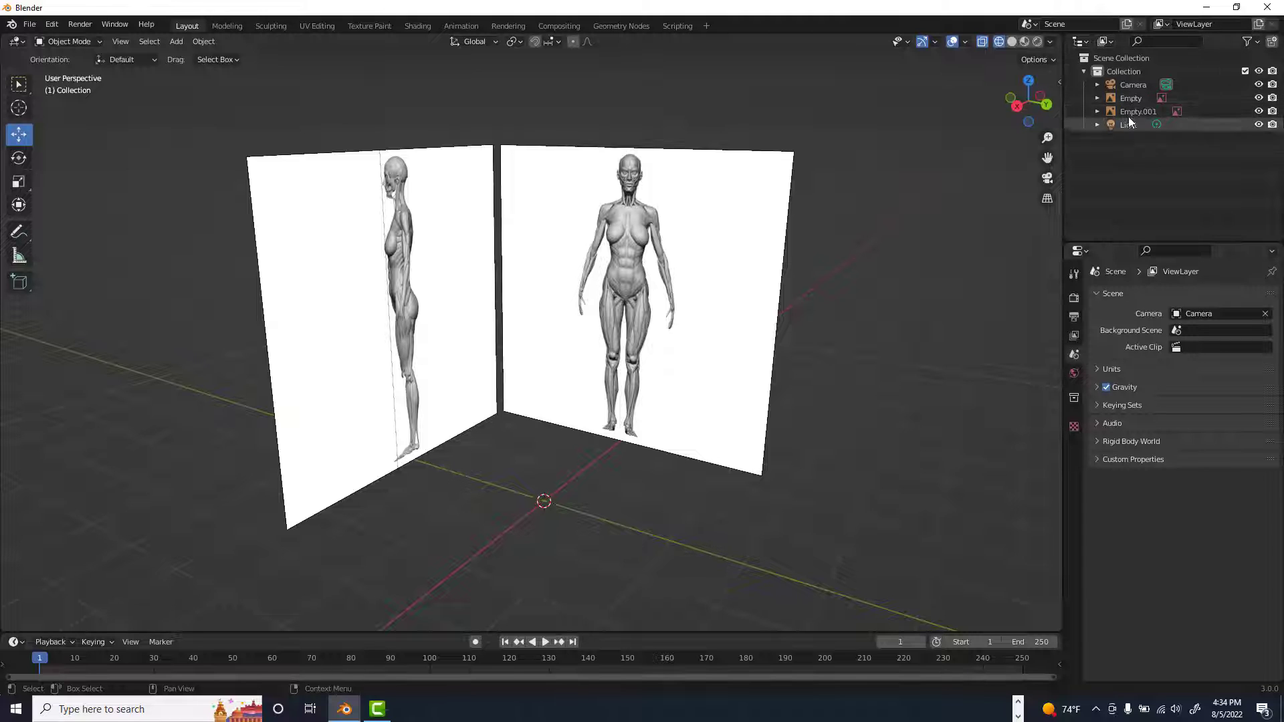
- Toggle each reference image's viewport visibility off and back on
{"action": "left_click", "coordinate": [1259, 98]}
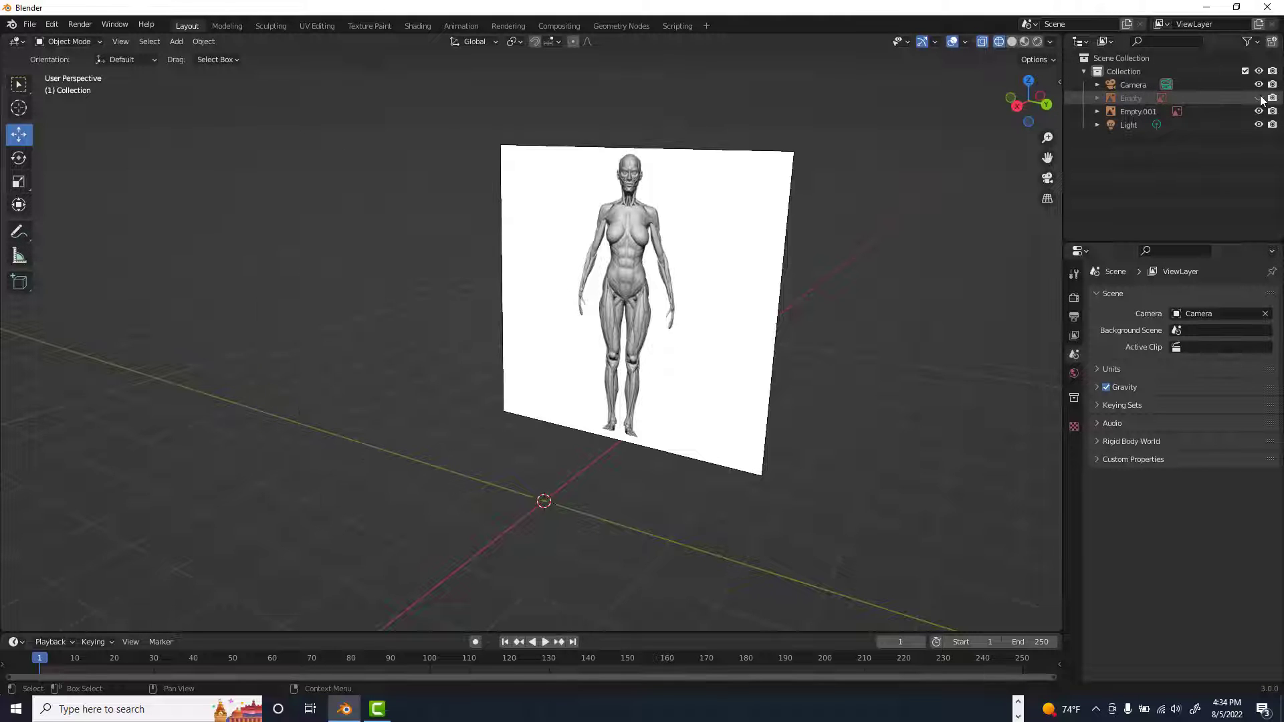
{"action": "left_click", "coordinate": [1258, 99]}
{"action": "left_click", "coordinate": [1258, 112]}
{"action": "left_click", "coordinate": [1258, 112]}
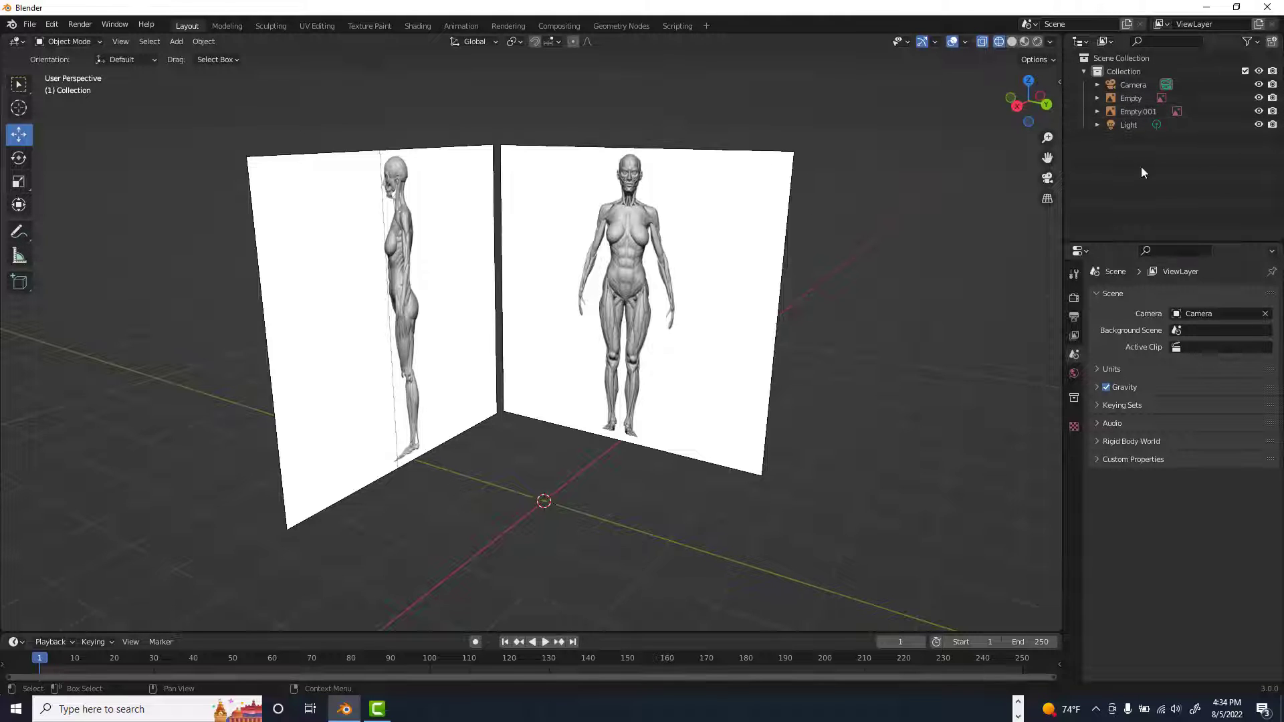
- Create a new collection in the scene, keeping its default name
{"action": "right_click", "coordinate": [1141, 167]}
{"action": "left_click", "coordinate": [1137, 167]}
{"action": "double_click", "coordinate": [1129, 138]}
{"action": "key", "text": "Return"}
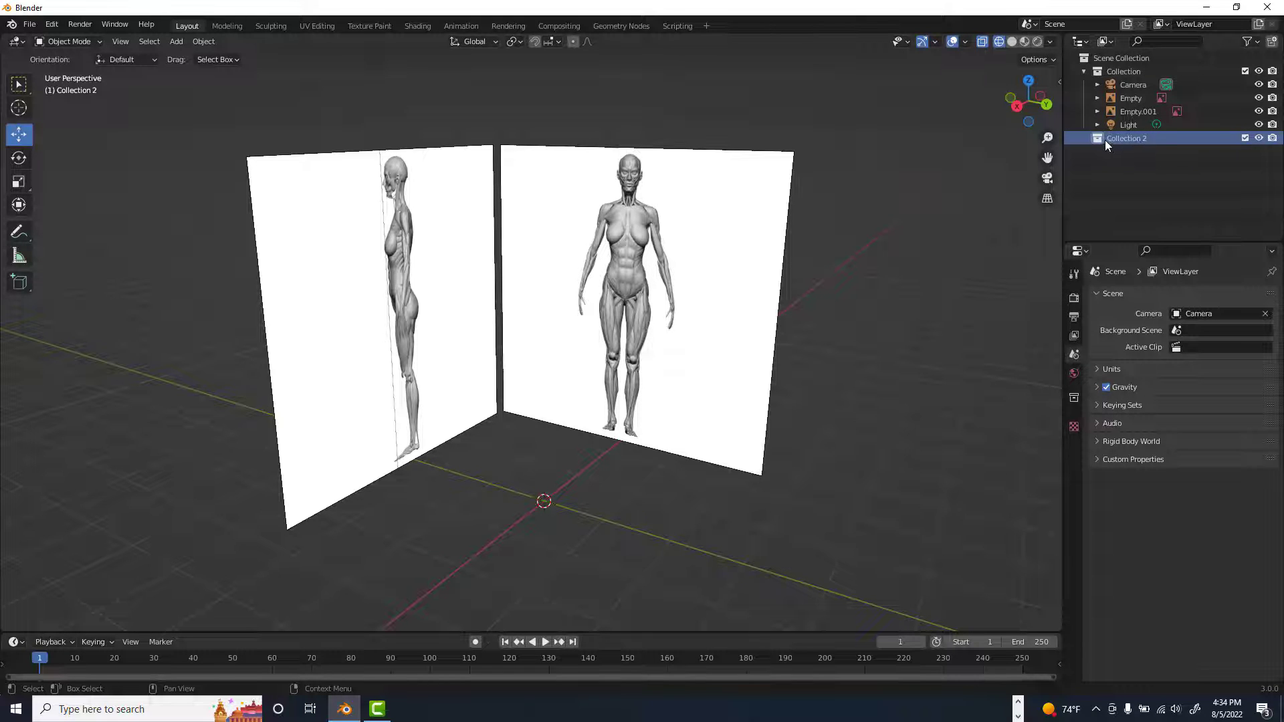
- Select both reference images, Empty and Empty.001, and move them to Collection 2
{"action": "left_click", "coordinate": [1131, 98]}
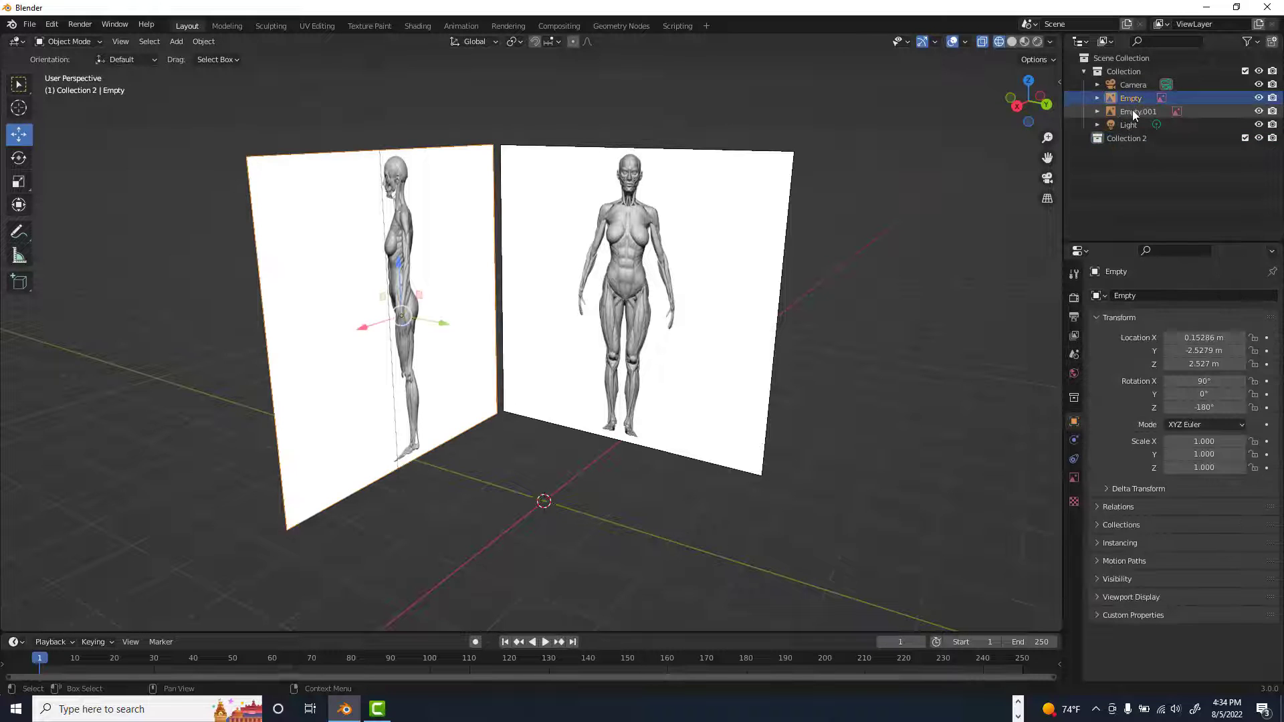
{"action": "left_click", "coordinate": [1133, 111], "text": "shift"}
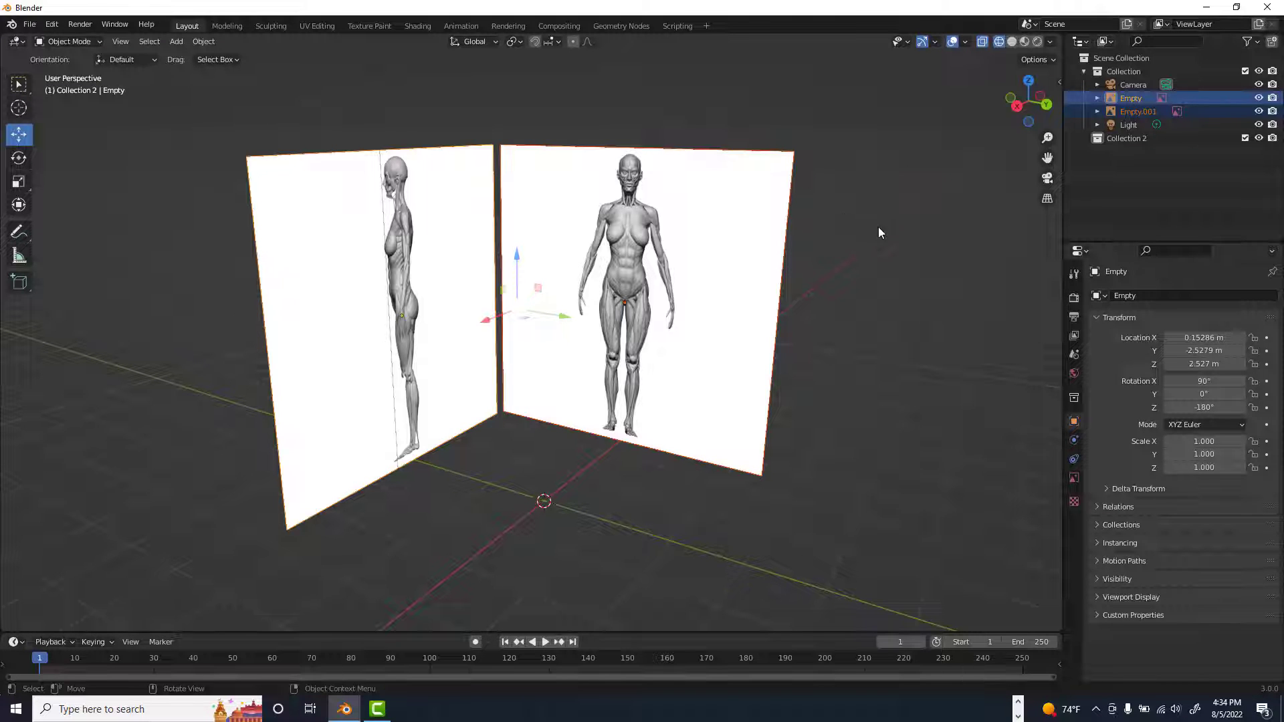
{"action": "key", "text": "m"}
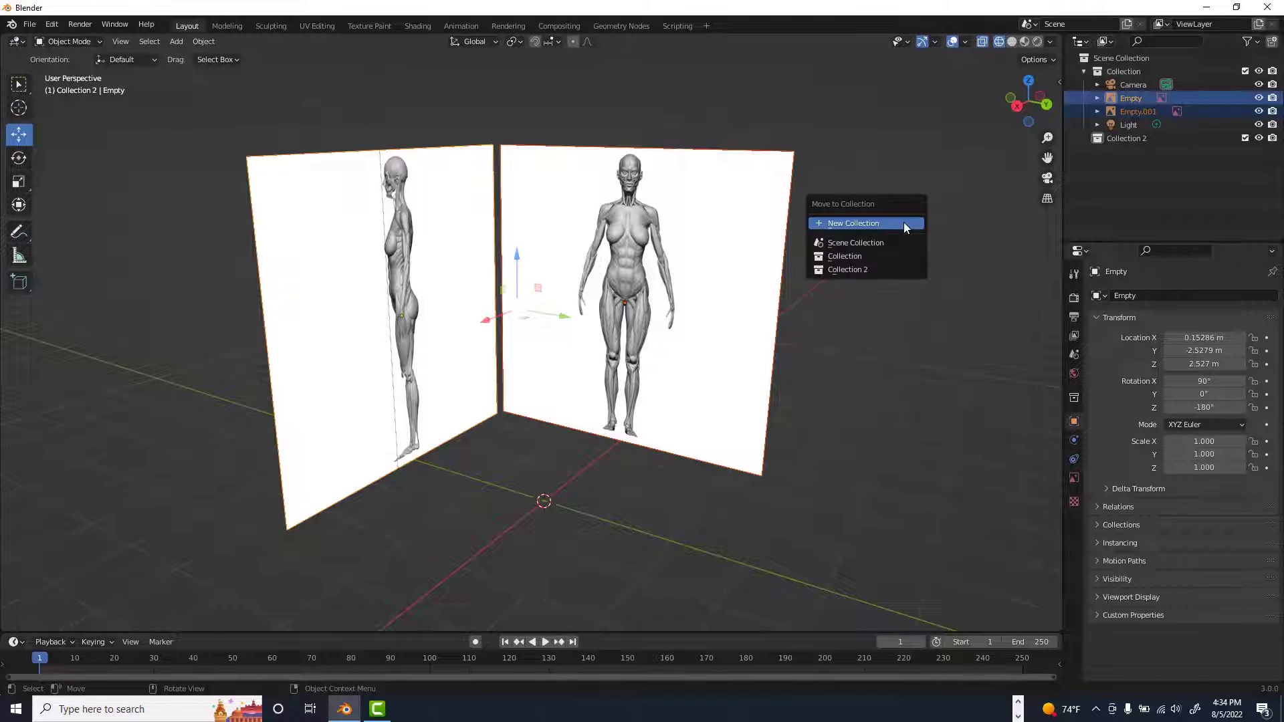
{"action": "left_click", "coordinate": [893, 268]}
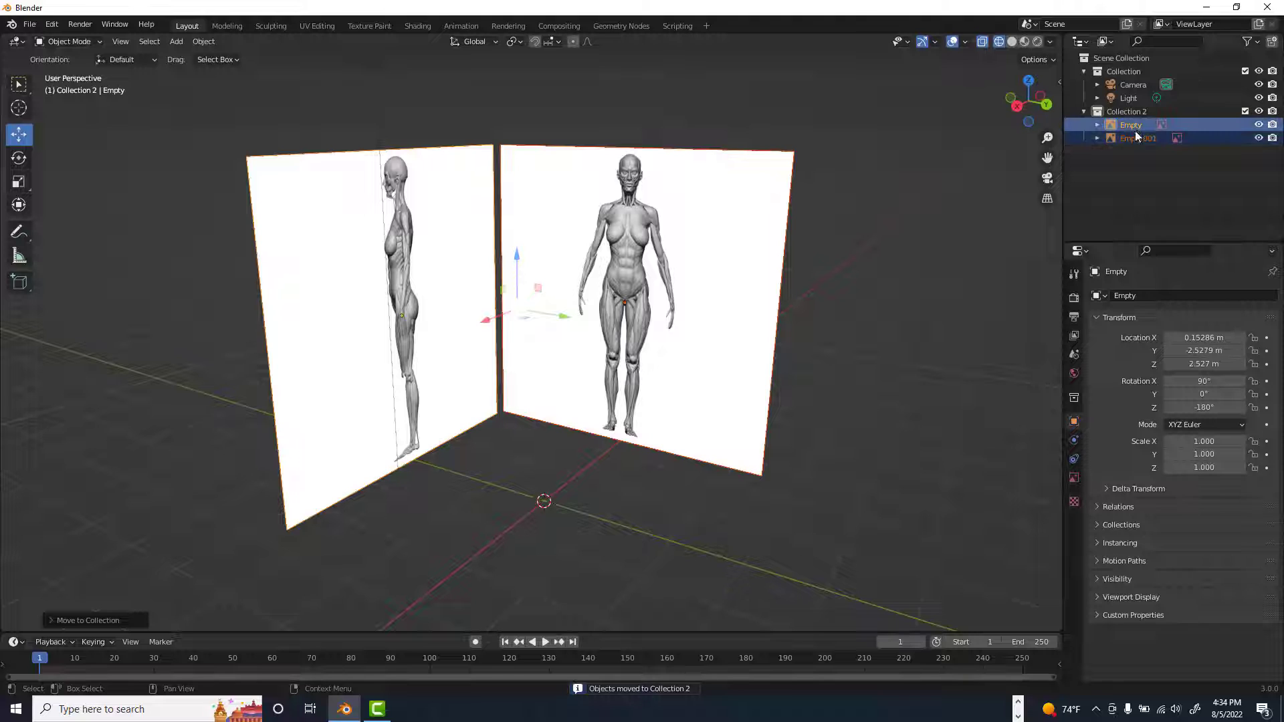
- Show the selectability restriction toggles in the Outliner and disable selection for Collection 2 and both reference images
{"action": "left_click", "coordinate": [1249, 41]}
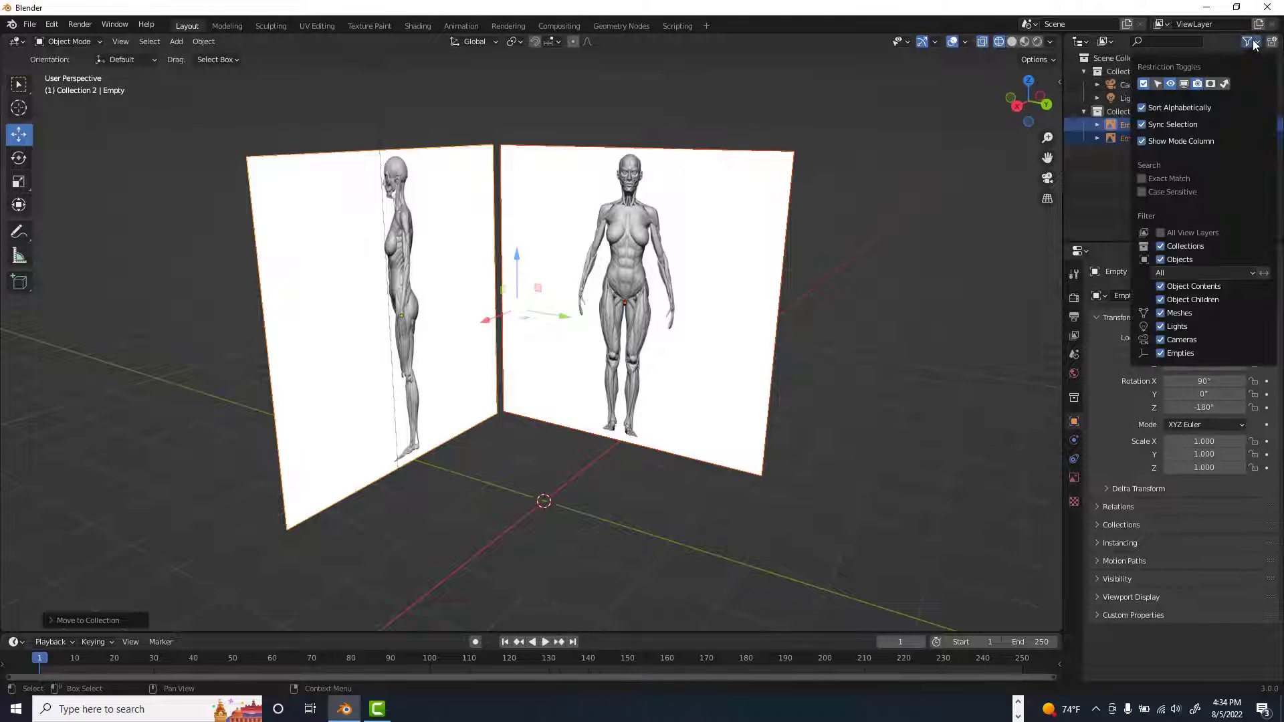
{"action": "left_click", "coordinate": [1159, 85]}
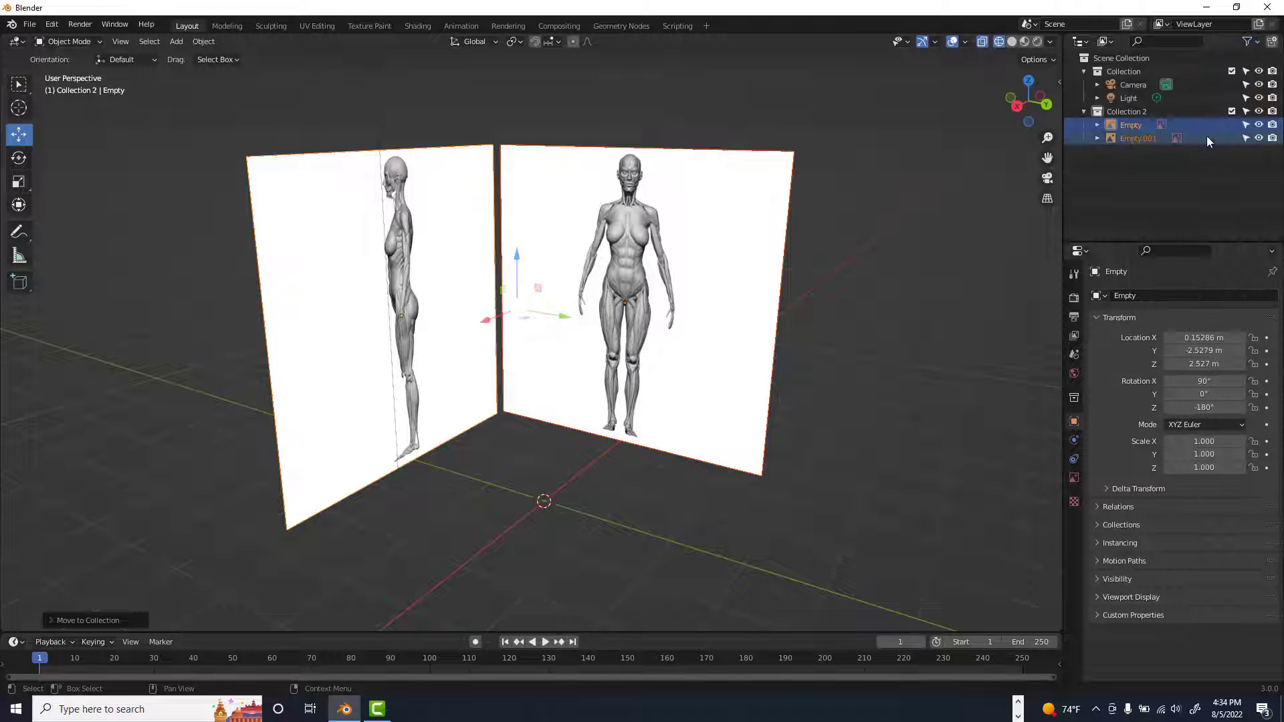
{"action": "left_click", "coordinate": [1246, 112]}
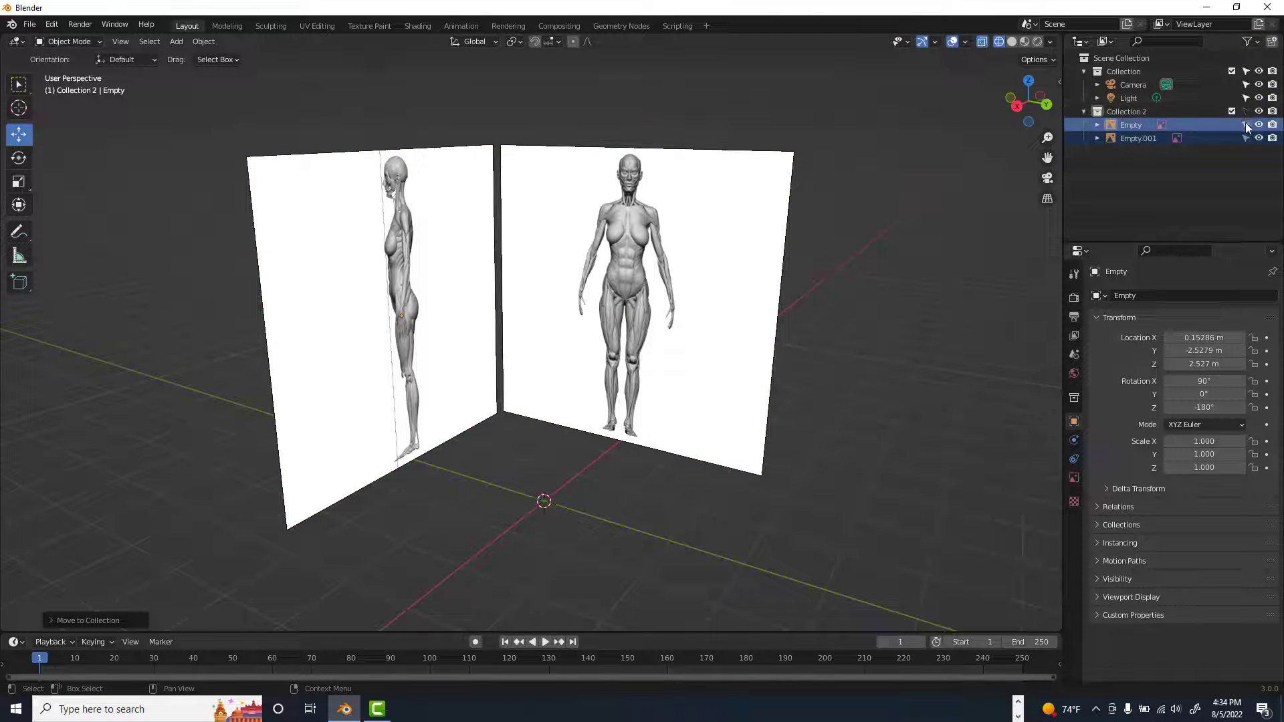
{"action": "left_click", "coordinate": [1245, 125]}
{"action": "left_click", "coordinate": [1246, 138]}
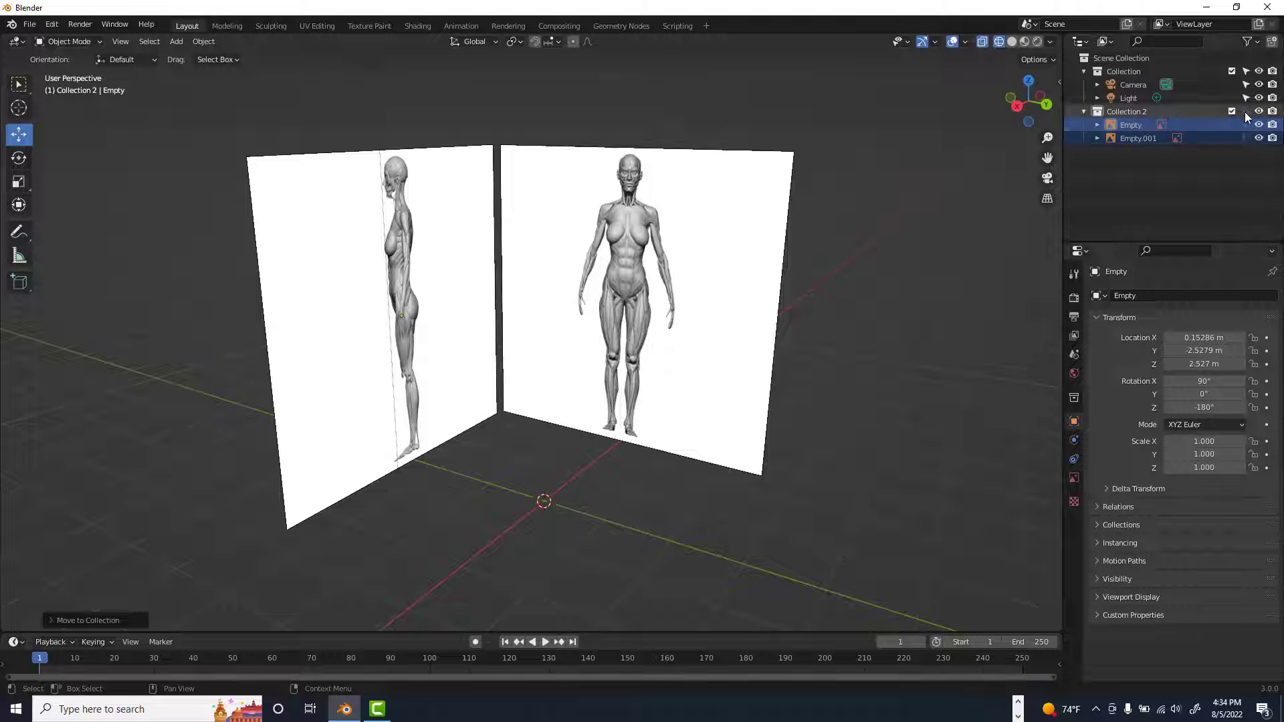
- Box-select over the reference images in the viewport to test their selectability
{"action": "left_click_drag", "start_coordinate": [747, 178], "coordinate": [853, 260]}
{"action": "left_click_drag", "start_coordinate": [685, 243], "coordinate": [492, 160]}
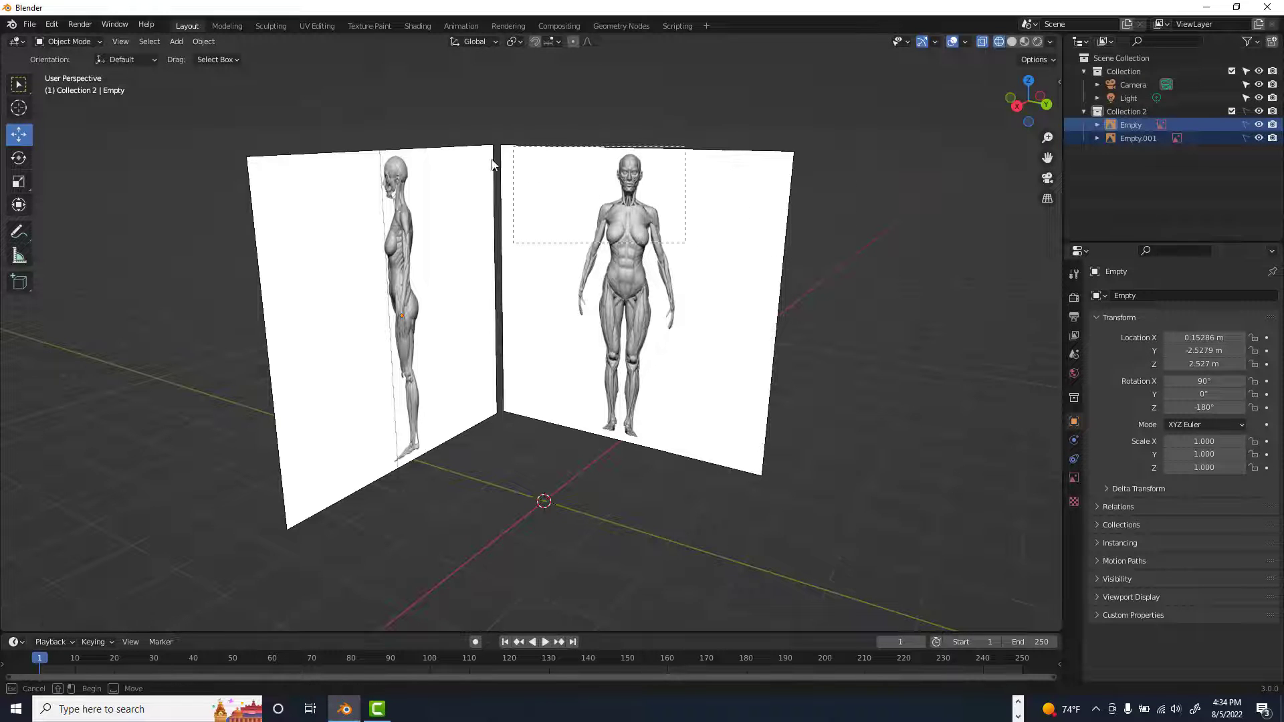
{"action": "middle_click_drag", "start_coordinate": [630, 227], "coordinate": [519, 181]}
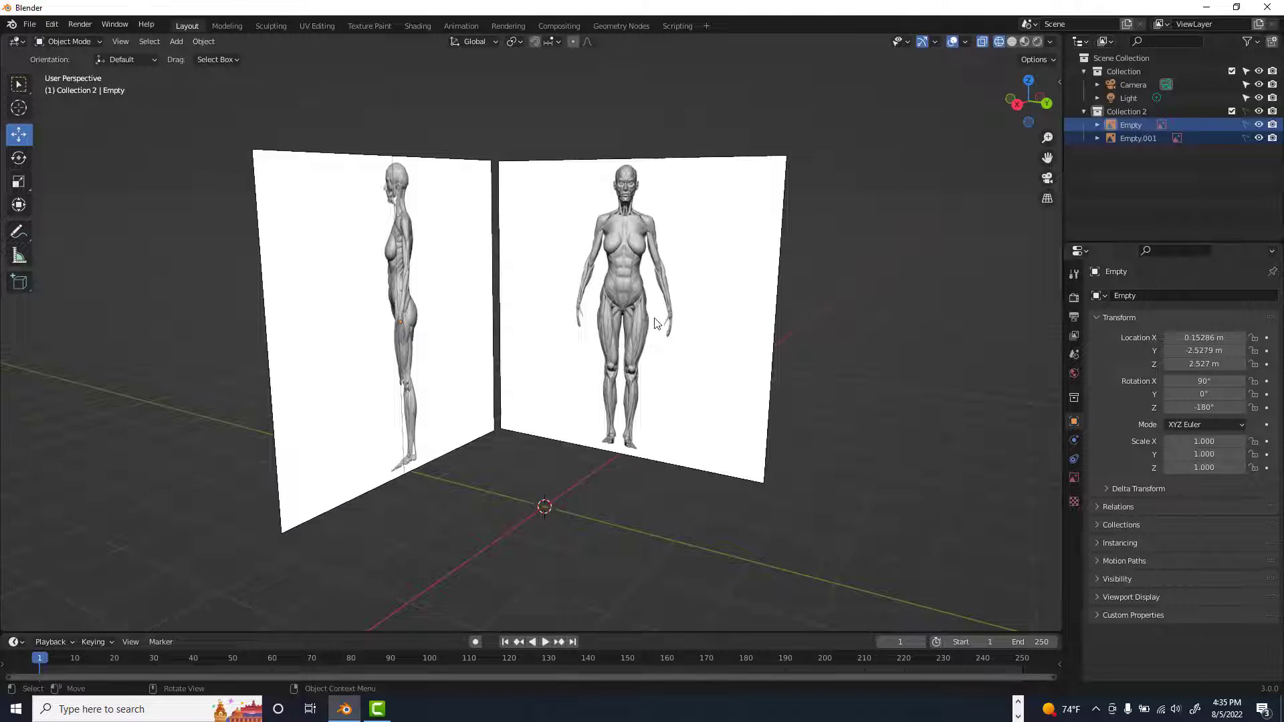
{"action": "scroll", "coordinate": [652, 327], "scroll_direction": "up", "scroll_amount": 2}
{"action": "scroll", "coordinate": [657, 279], "scroll_direction": "up", "scroll_amount": 1}
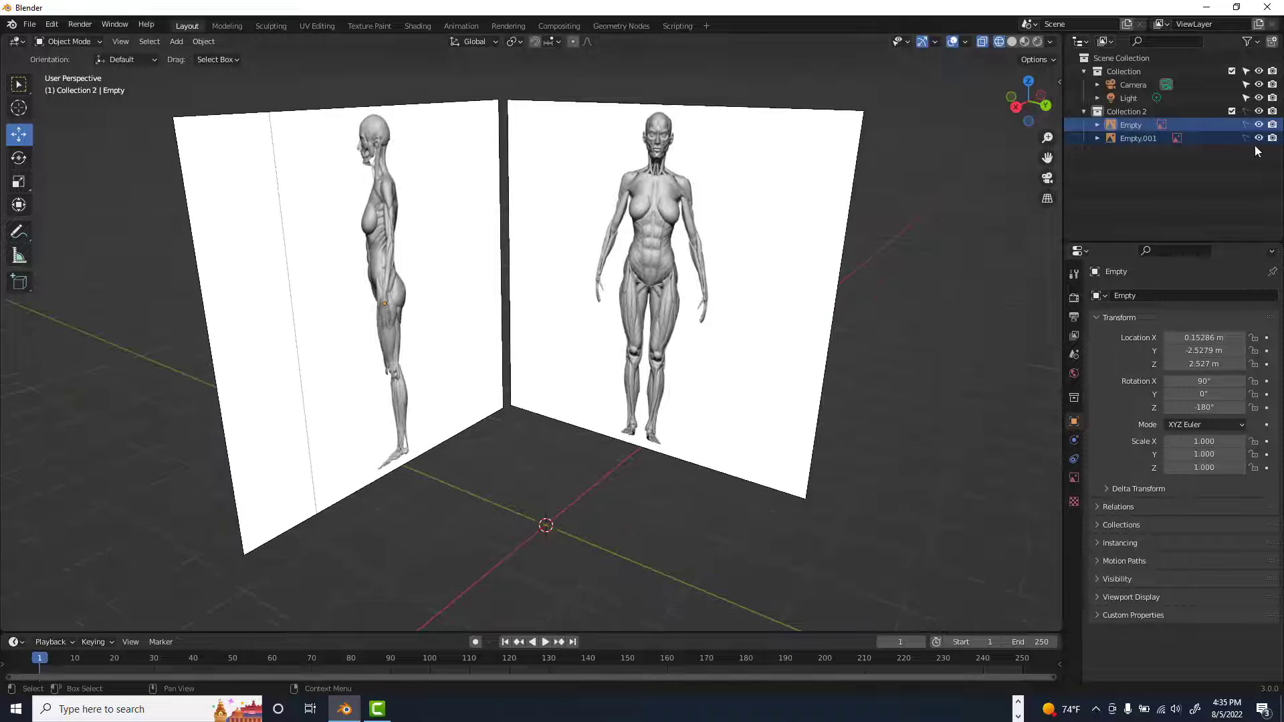
- Disable rendering for Empty.001 and the whole of Collection 2
{"action": "left_click", "coordinate": [1273, 138]}
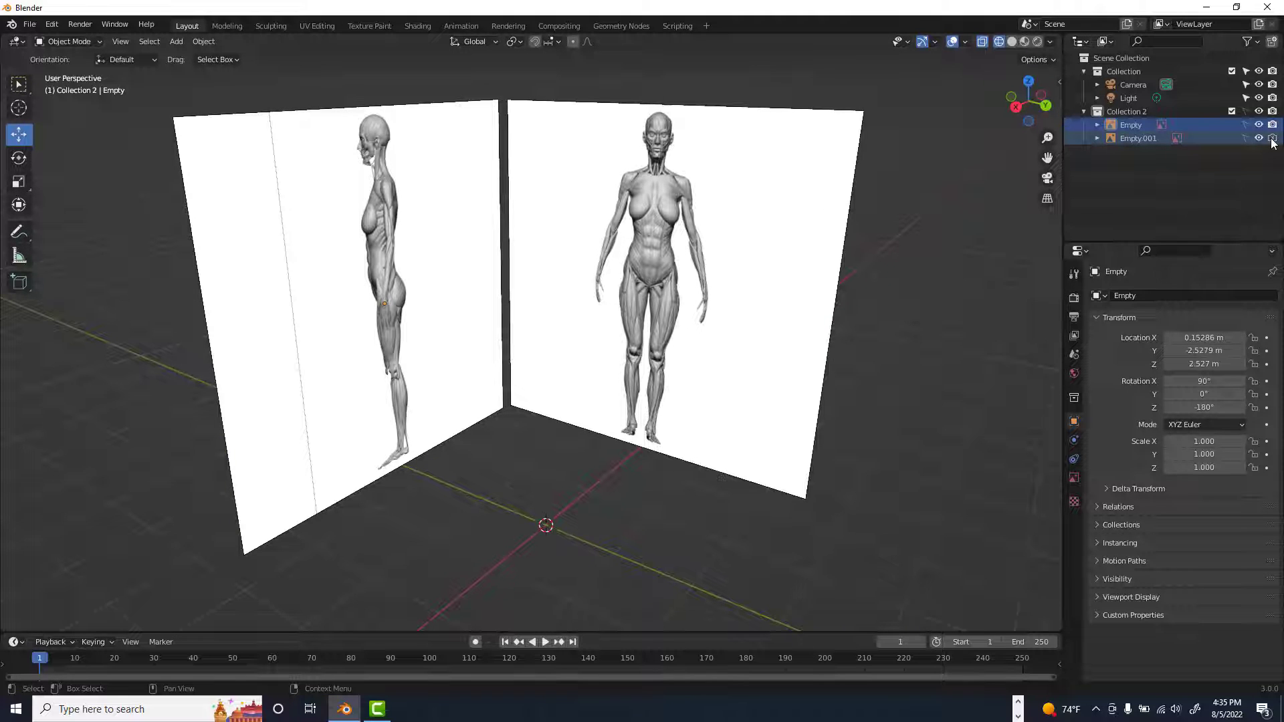
{"action": "left_click", "coordinate": [1272, 112]}
{"action": "middle_click_drag", "start_coordinate": [702, 261], "coordinate": [627, 270]}
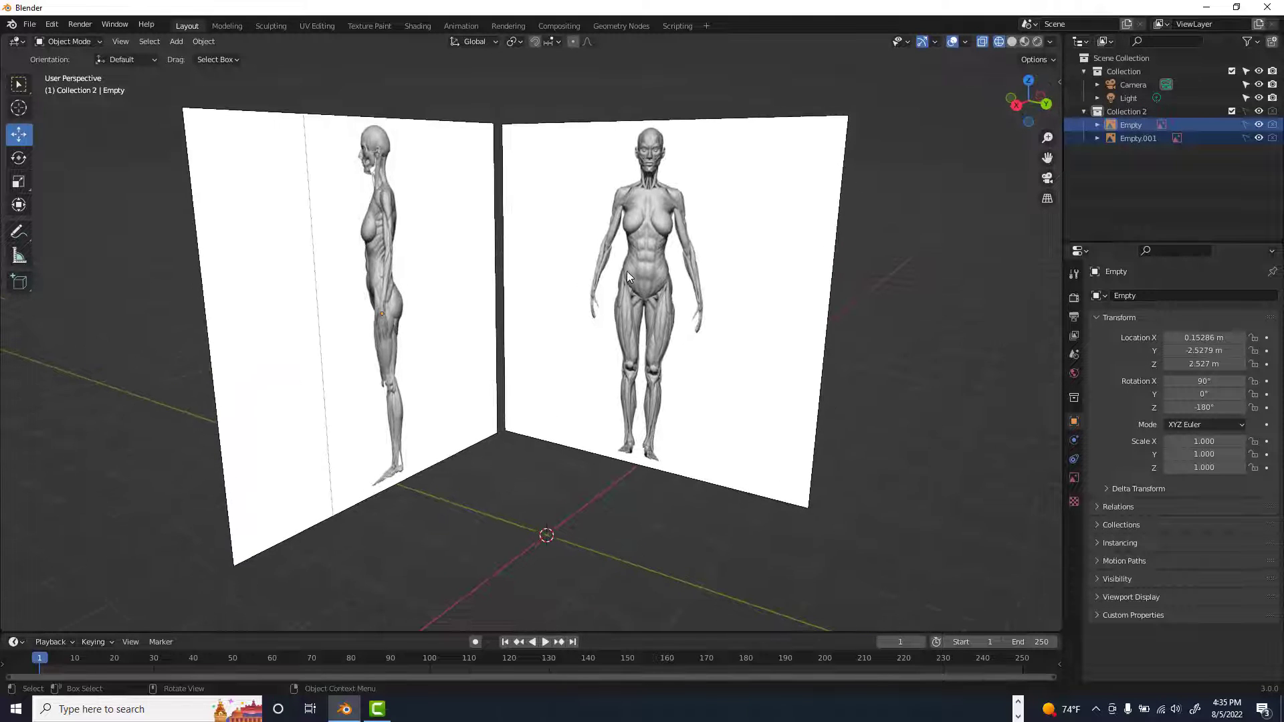
{"action": "mouse_move", "coordinate": [466, 263]}
{"action": "middle_mouse_down"}
{"action": "mouse_move", "coordinate": [576, 252]}
{"action": "mouse_move", "coordinate": [459, 278]}
{"action": "mouse_move", "coordinate": [442, 262]}
{"action": "middle_mouse_up"}
{"action": "middle_click_drag", "start_coordinate": [544, 246], "coordinate": [518, 234]}
{"action": "middle_click_drag", "start_coordinate": [608, 369], "coordinate": [587, 364]}
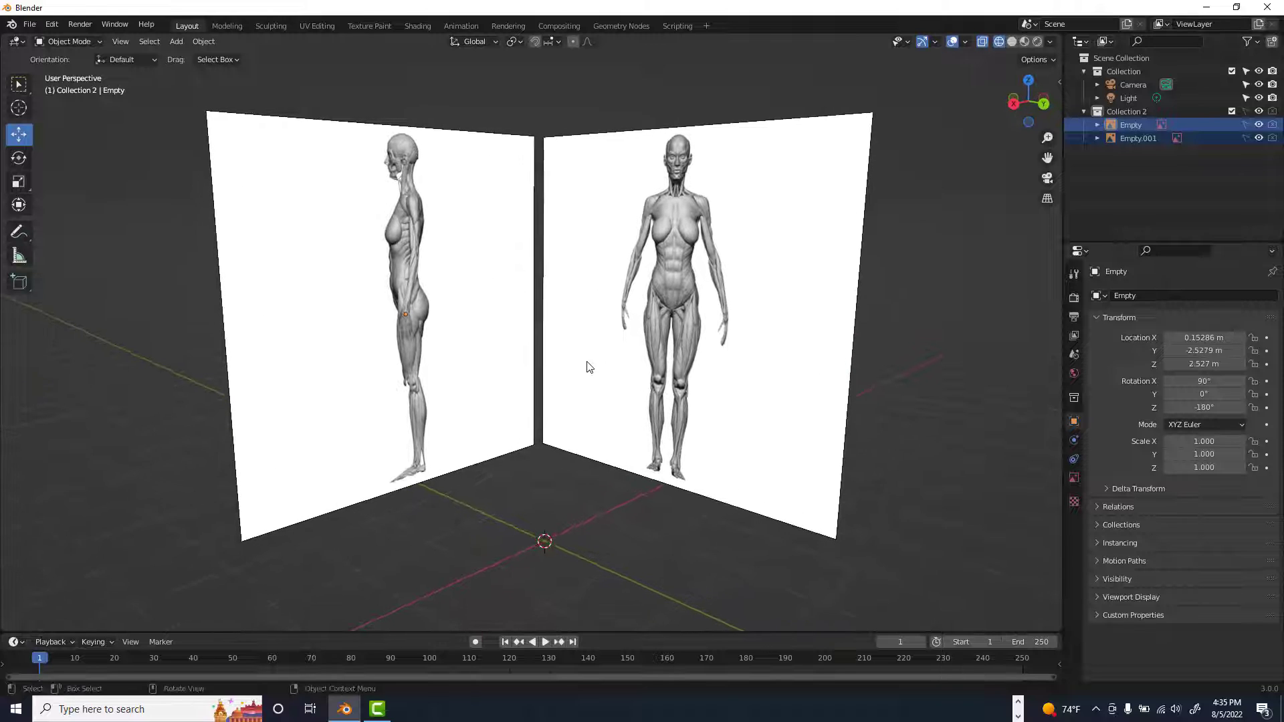